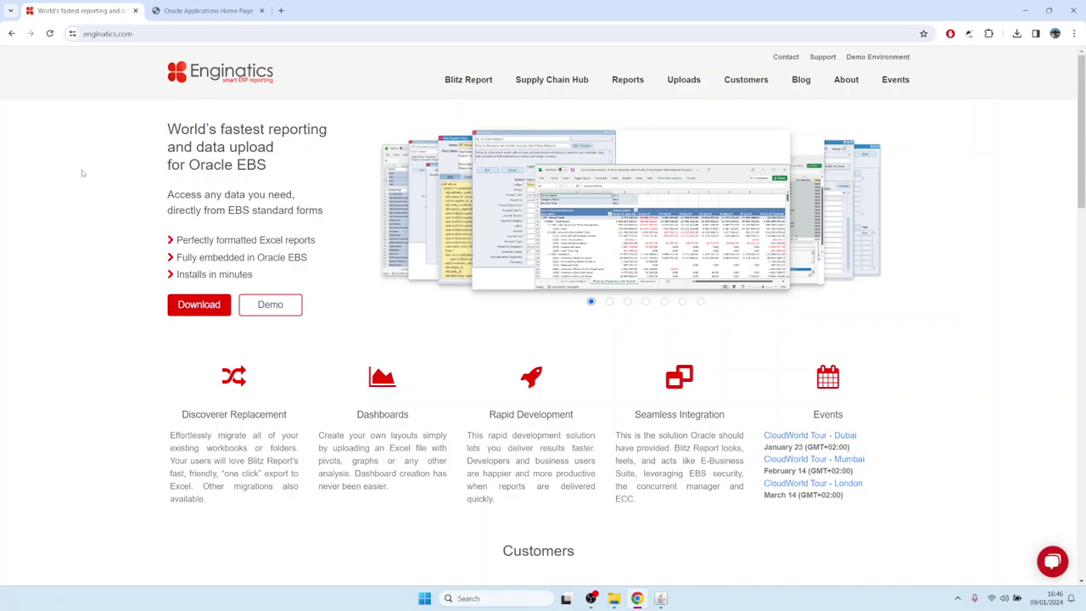
# Step: Open the DIS Workbook Export Script page under Reports > Discoverer on the Enginatics site
pyautogui.moveTo(629, 82)
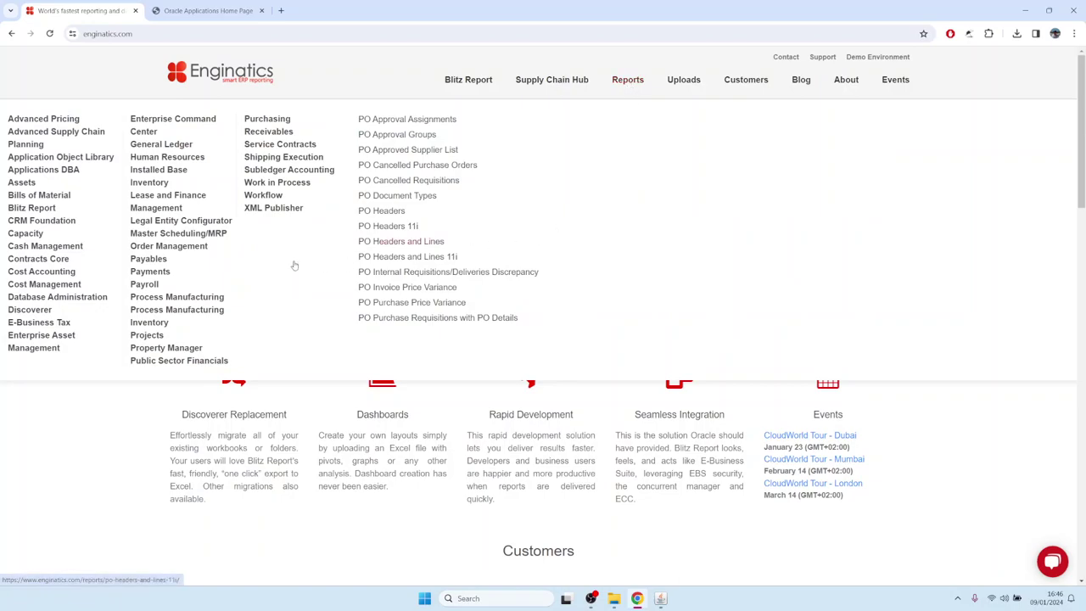
pyautogui.moveTo(34, 314)
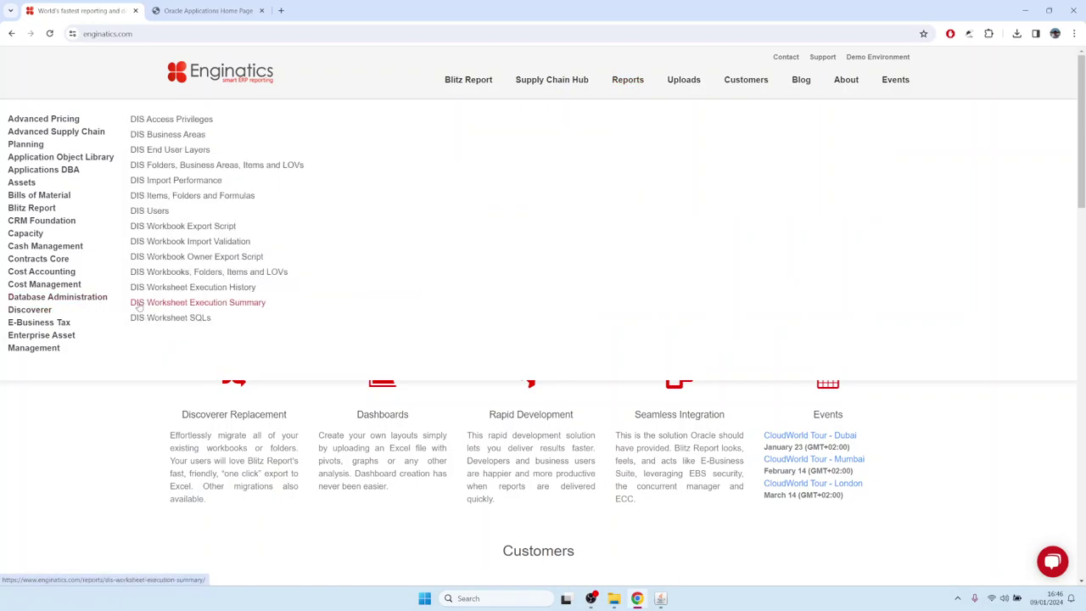
pyautogui.click(186, 228)
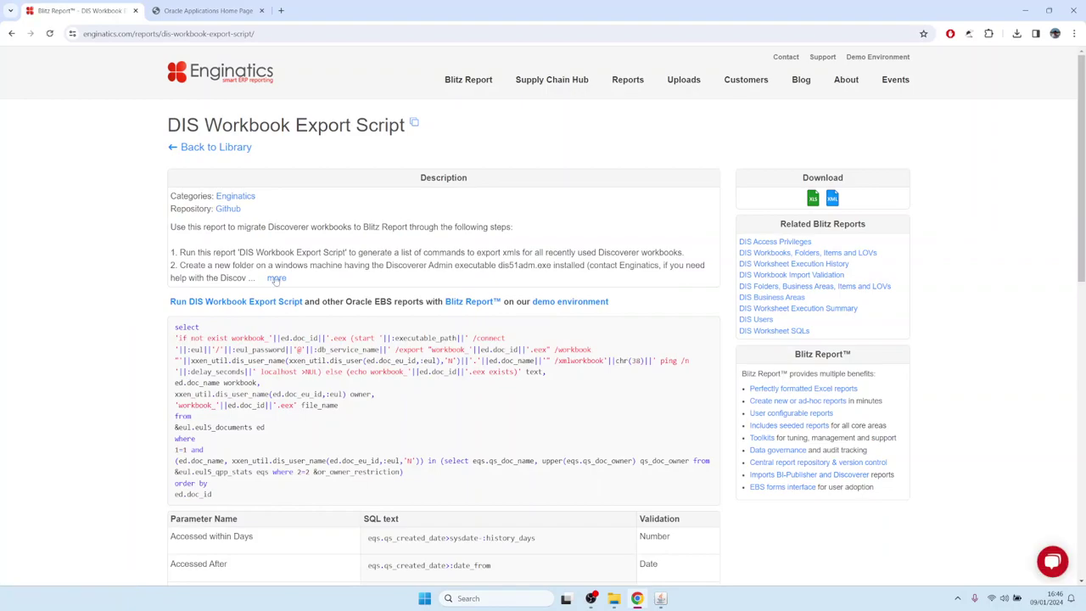
# Step: Expand the description and highlight the .eex type, zipping step, XML upload path, import program and report name
pyautogui.click(272, 278)
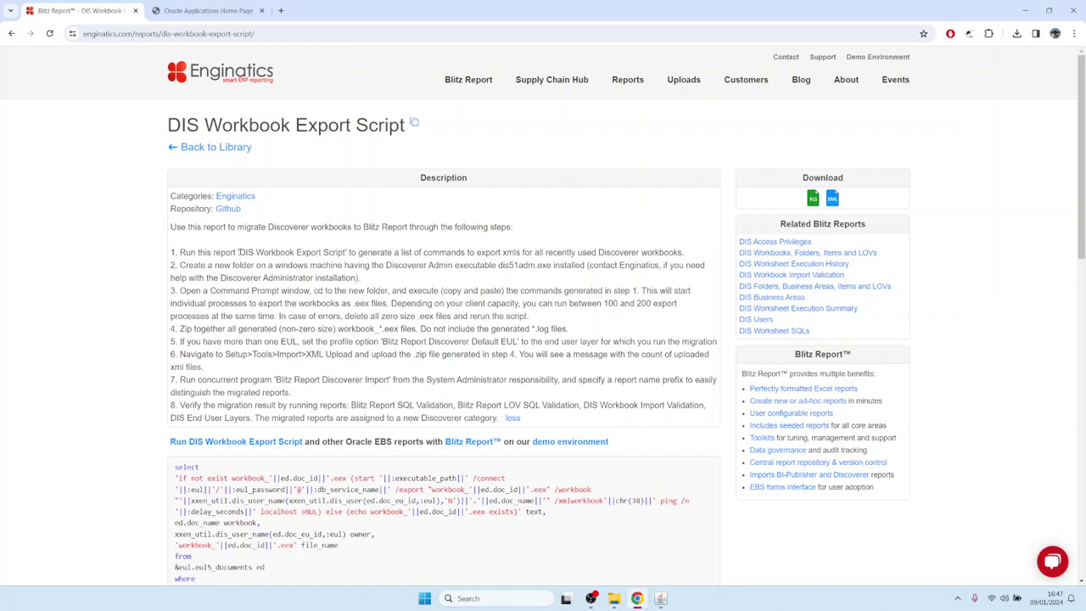
pyautogui.moveTo(351, 305); pyautogui.dragTo(371, 304)
pyautogui.moveTo(177, 329); pyautogui.dragTo(578, 329)
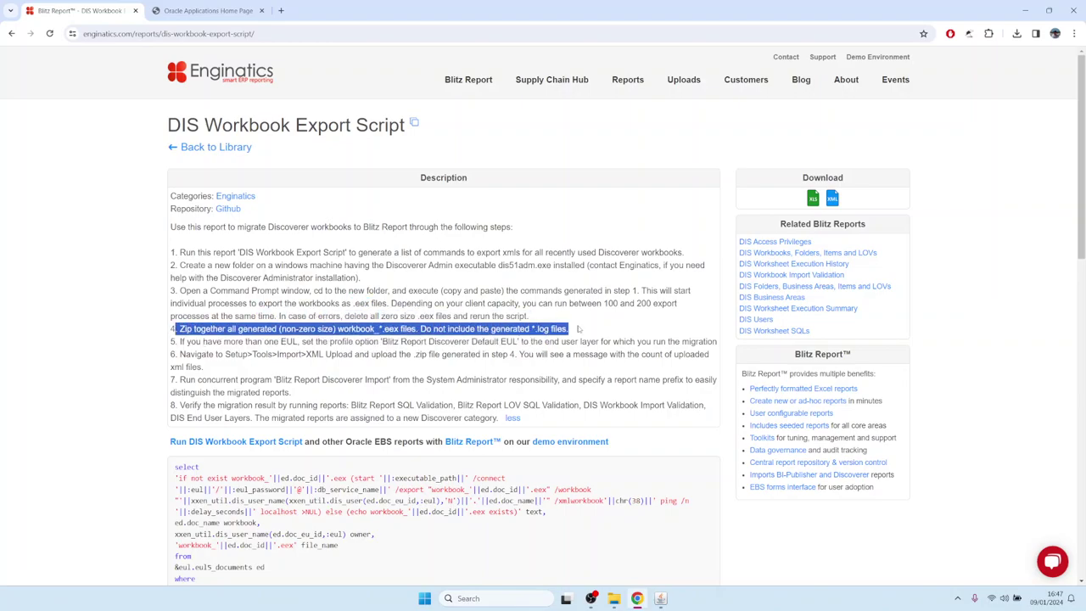
pyautogui.moveTo(225, 353); pyautogui.dragTo(354, 354)
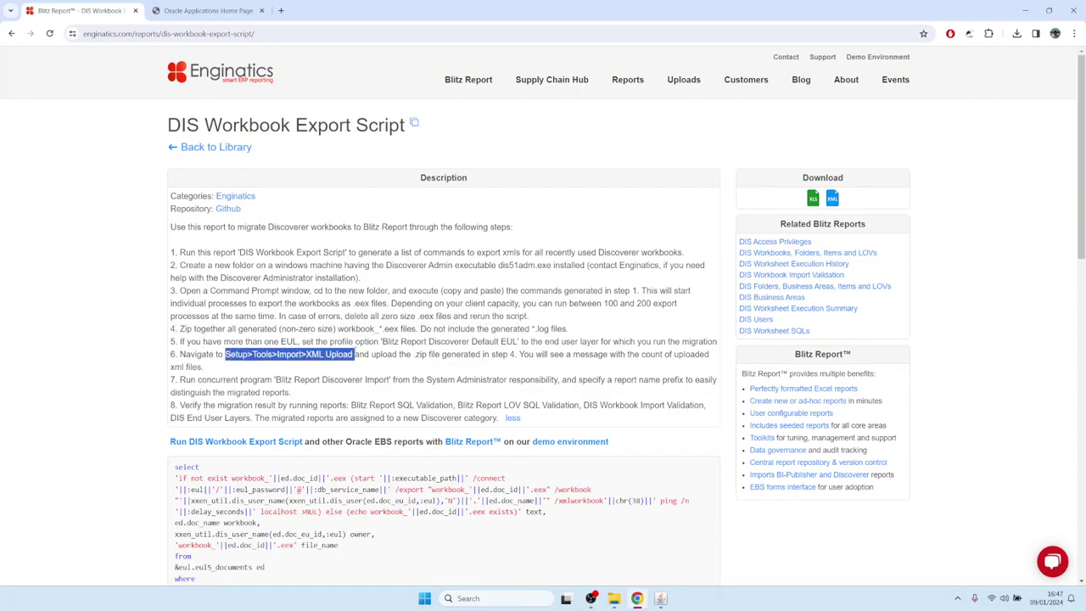
pyautogui.moveTo(275, 379); pyautogui.dragTo(391, 380)
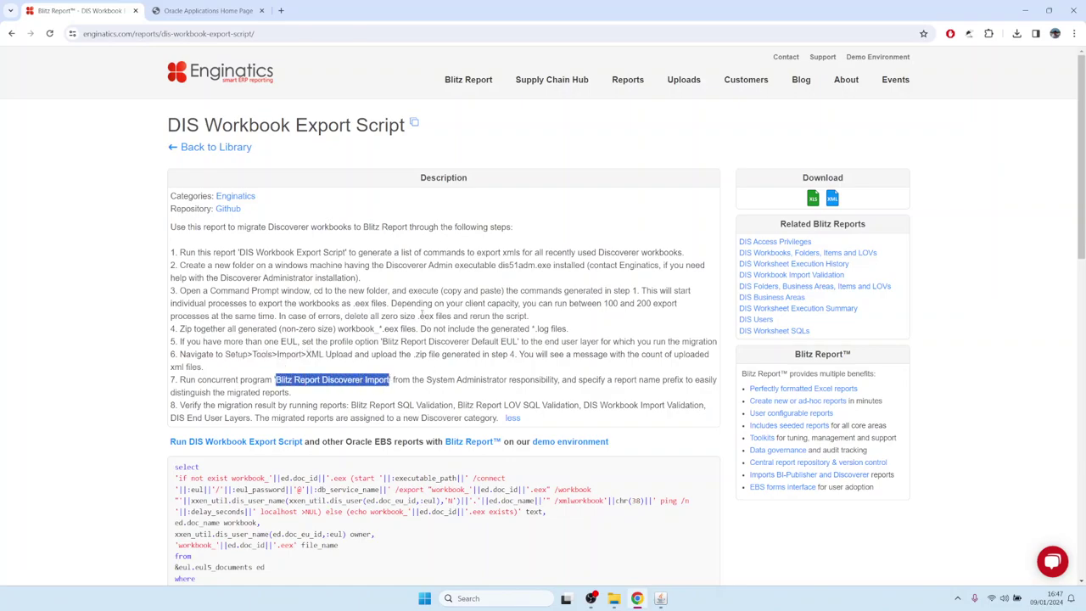
pyautogui.moveTo(248, 252); pyautogui.dragTo(396, 252)
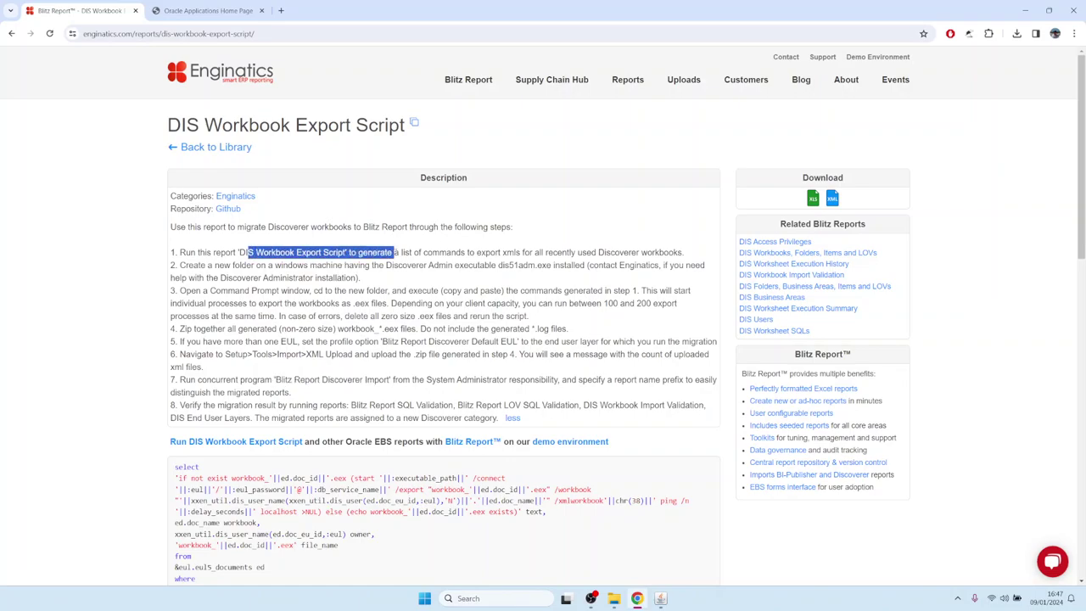
# Step: Launch Blitz Report and pick DIS Workbook Export Script from the dis search
pyautogui.click(660, 598)
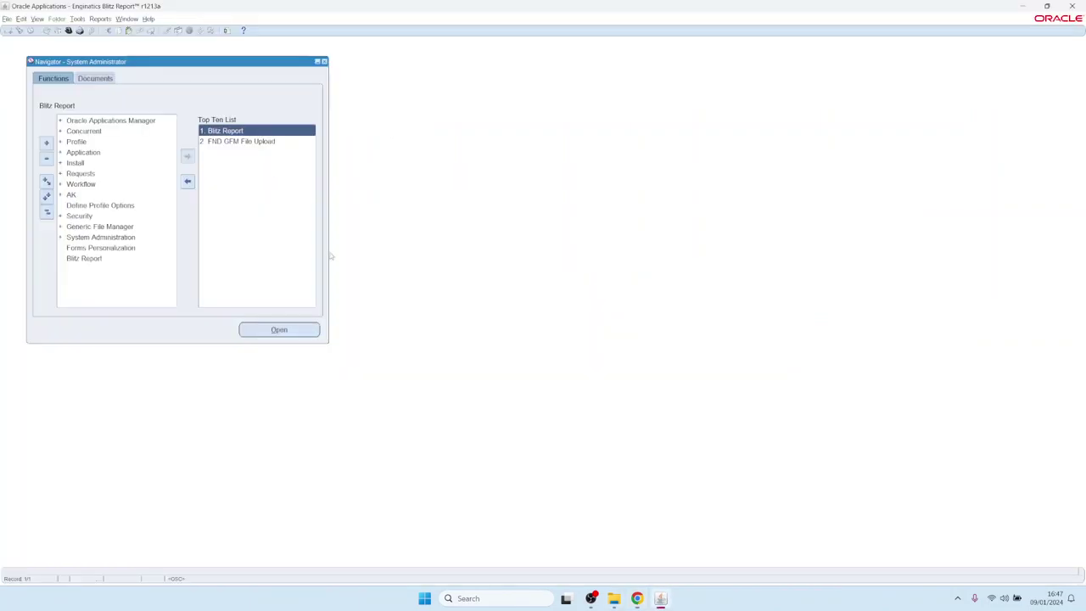
pyautogui.doubleClick(227, 134)
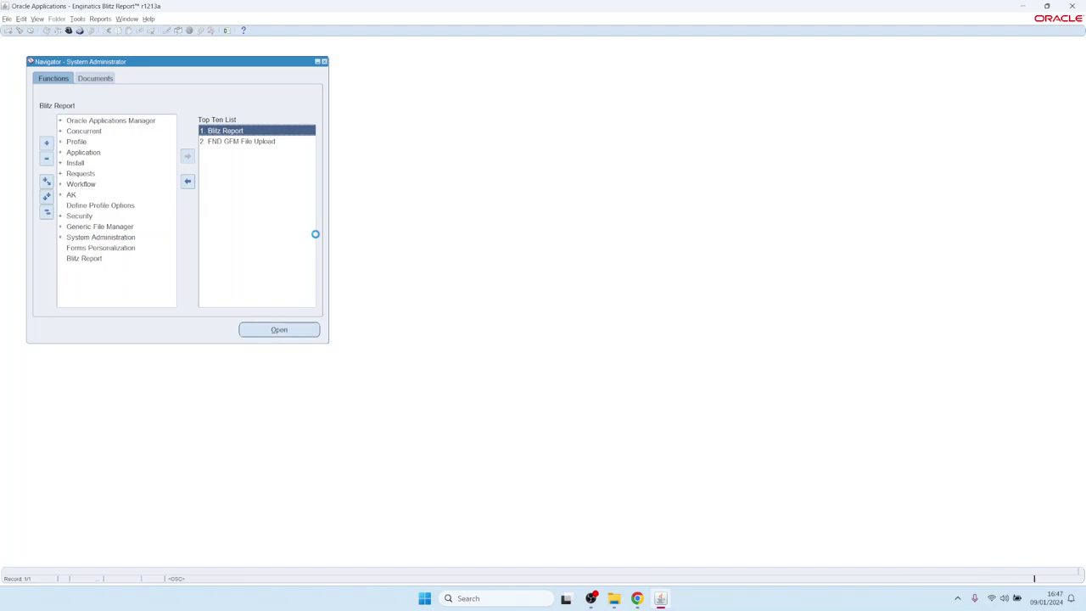
pyautogui.write('dis%')
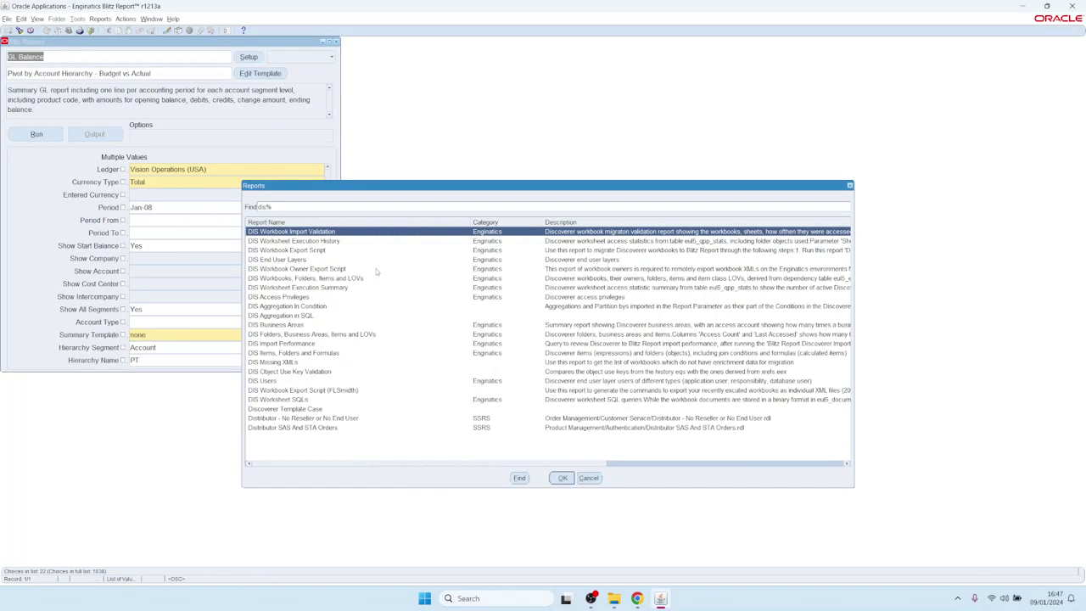
pyautogui.press('Down')
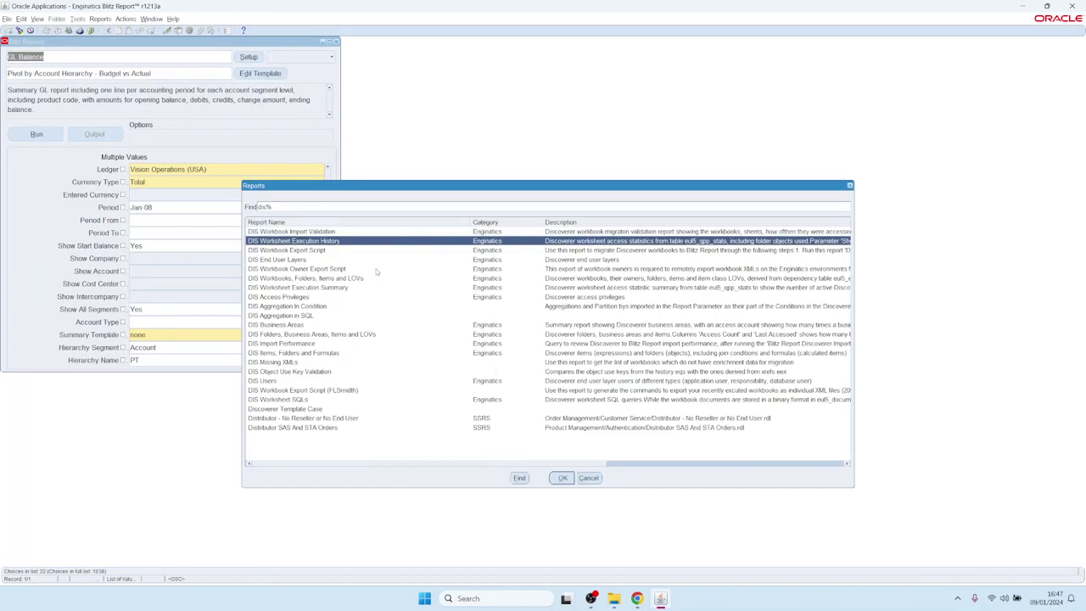
pyautogui.press('Down')
pyautogui.press('Return')
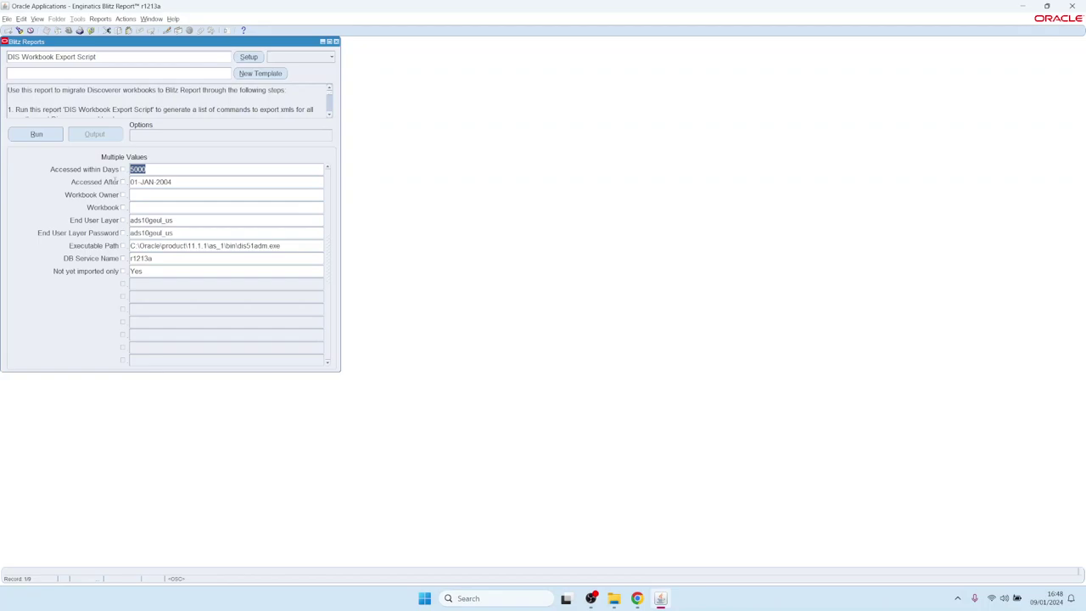
# Step: Leave Accessed within Days blank and run the report
pyautogui.write('600')
pyautogui.hotkey('shift', 'Home')
pyautogui.press('BackSpace')
pyautogui.click(183, 180)
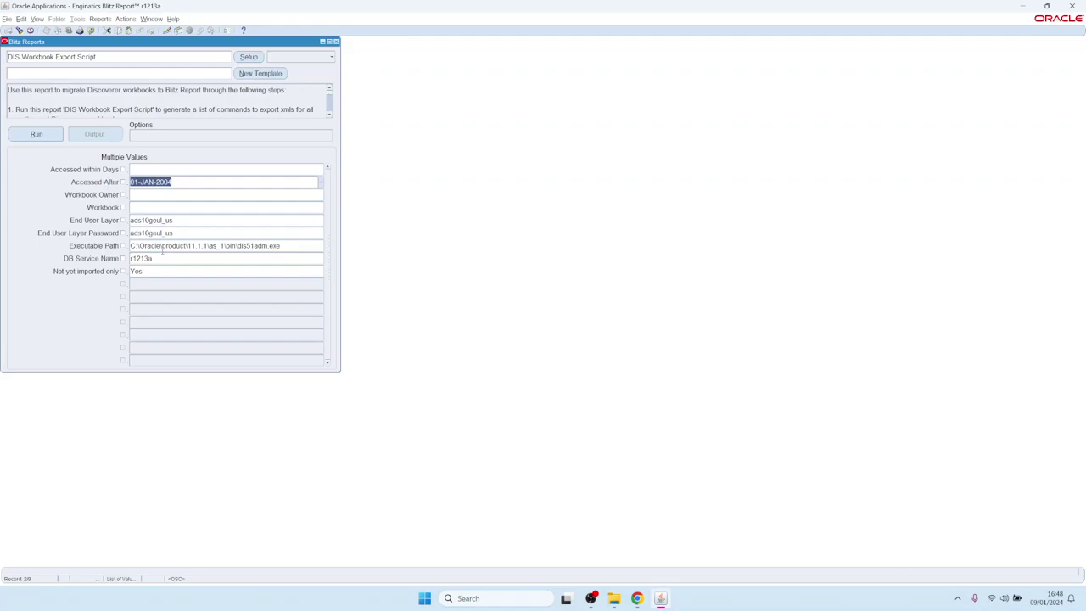
pyautogui.click(37, 133)
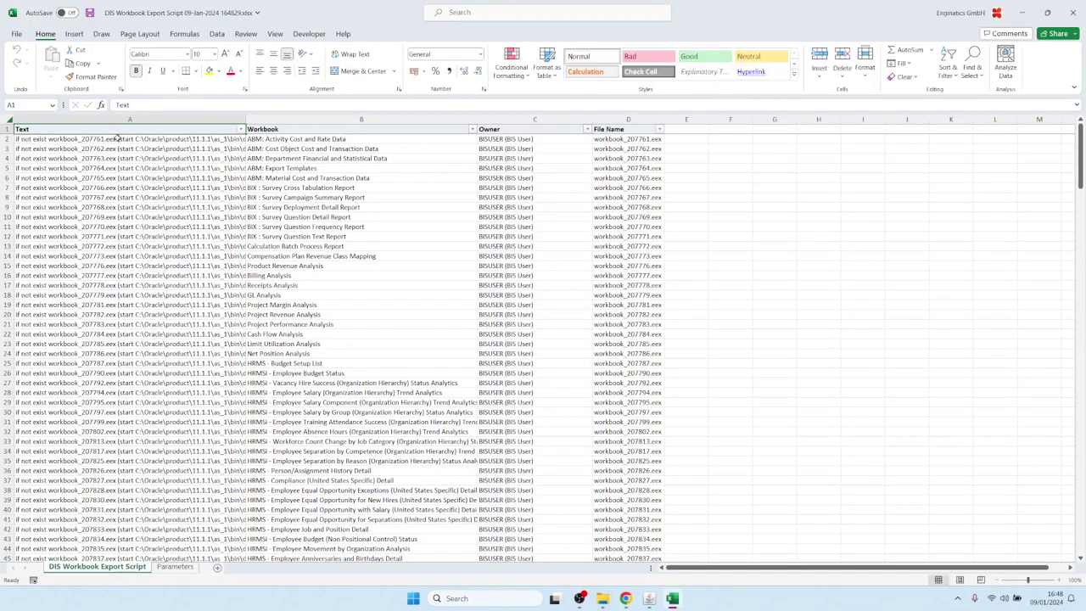
# Step: Scroll the export command list and jump to its last row, 312
pyautogui.moveTo(253, 138); pyautogui.dragTo(356, 539)
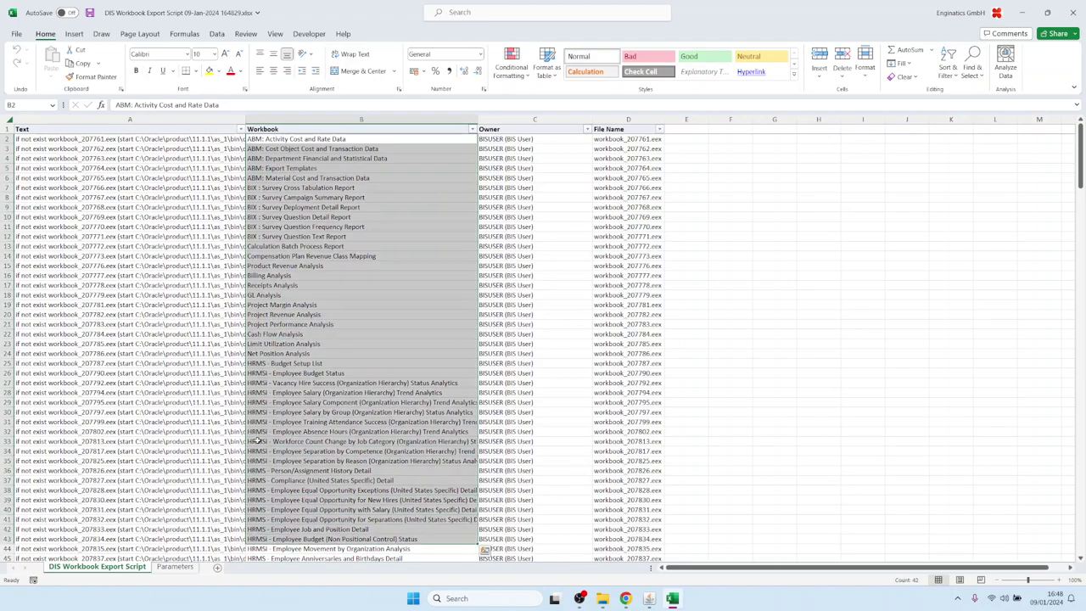
pyautogui.scroll(-12, 109, 300)
pyautogui.scroll(-14, 109, 300)
pyautogui.click(108, 295)
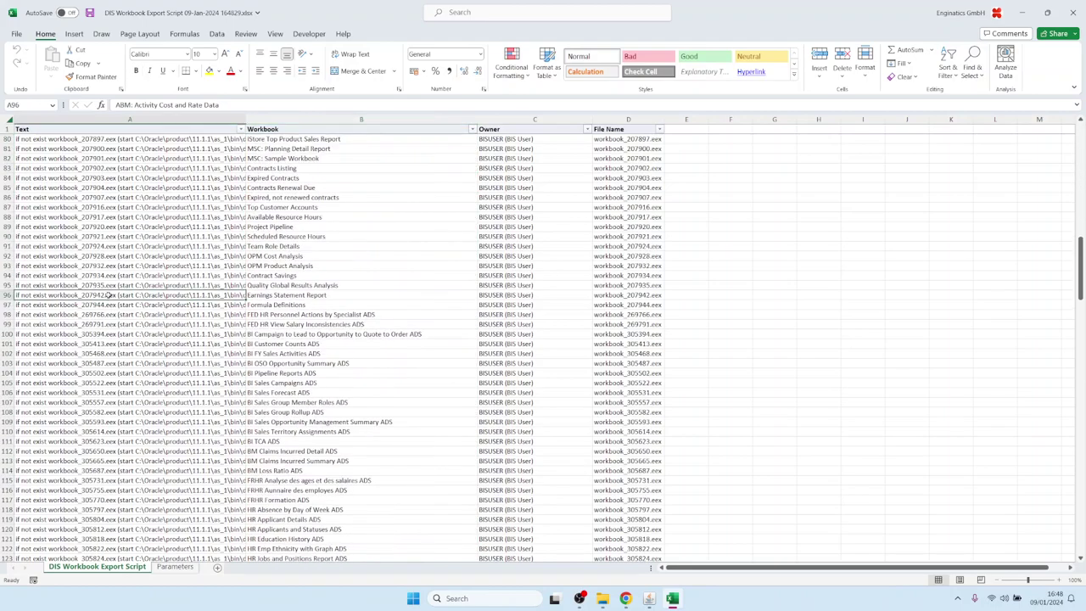
pyautogui.hotkey('ctrl', 'Down')
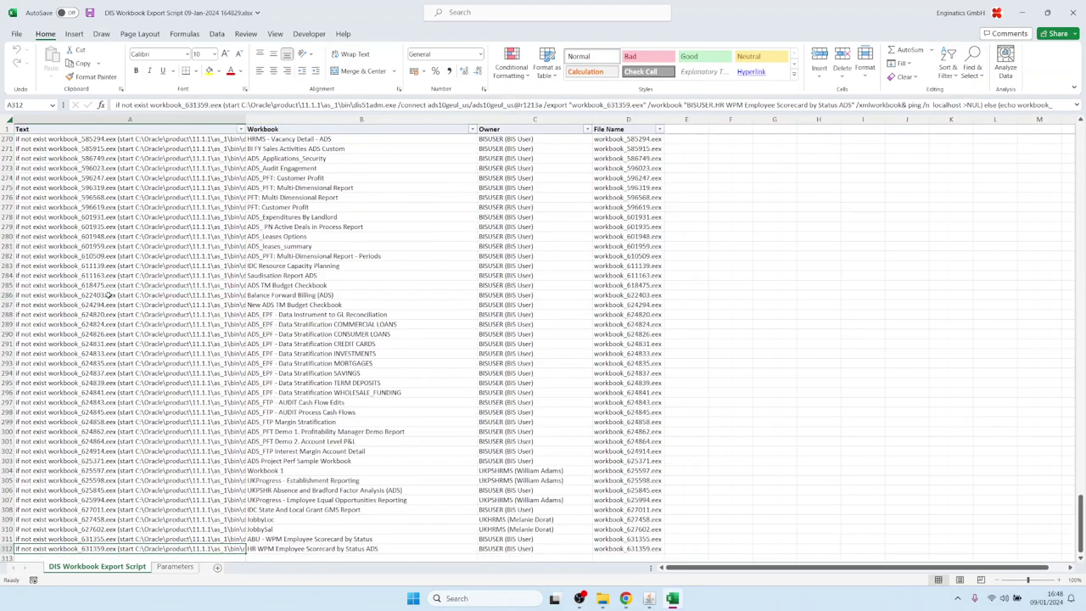
# Step: Return to the first command in A2 and search Windows for cmd
pyautogui.hotkey('ctrl', 'Home')
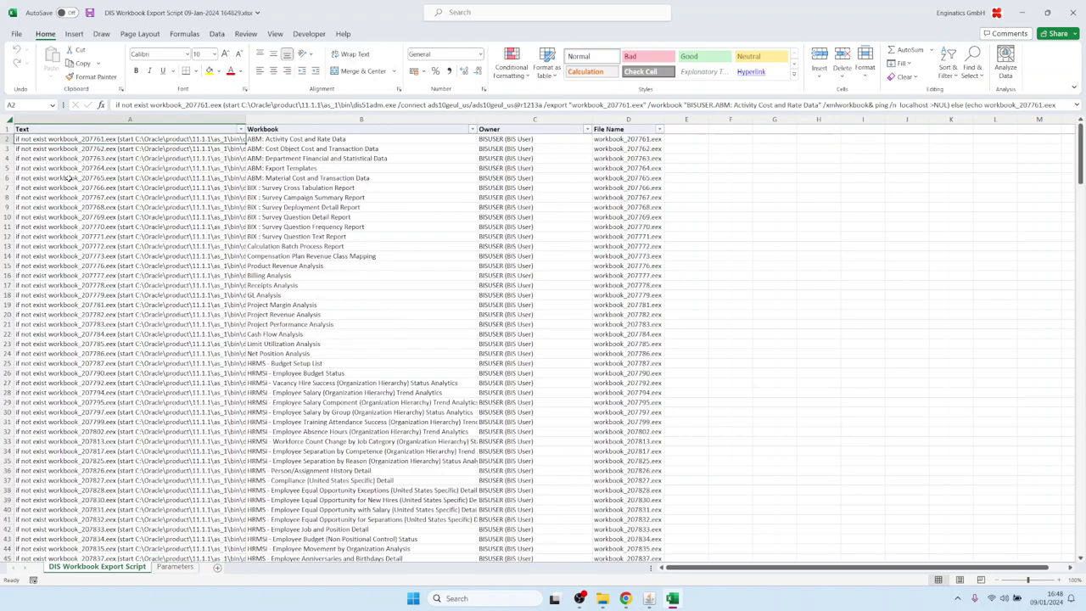
pyautogui.click(78, 150)
pyautogui.click(82, 140)
pyautogui.click(492, 596)
pyautogui.write('cmd')
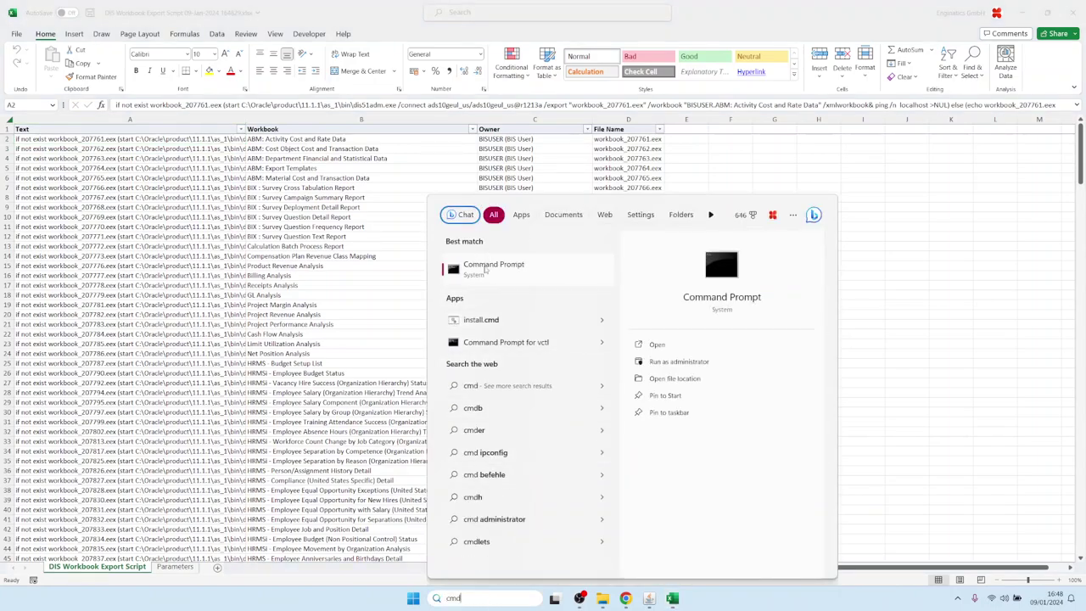
# Step: Start Command Prompt as administrator and create a disco_test folder in Downloads
pyautogui.rightClick(485, 270)
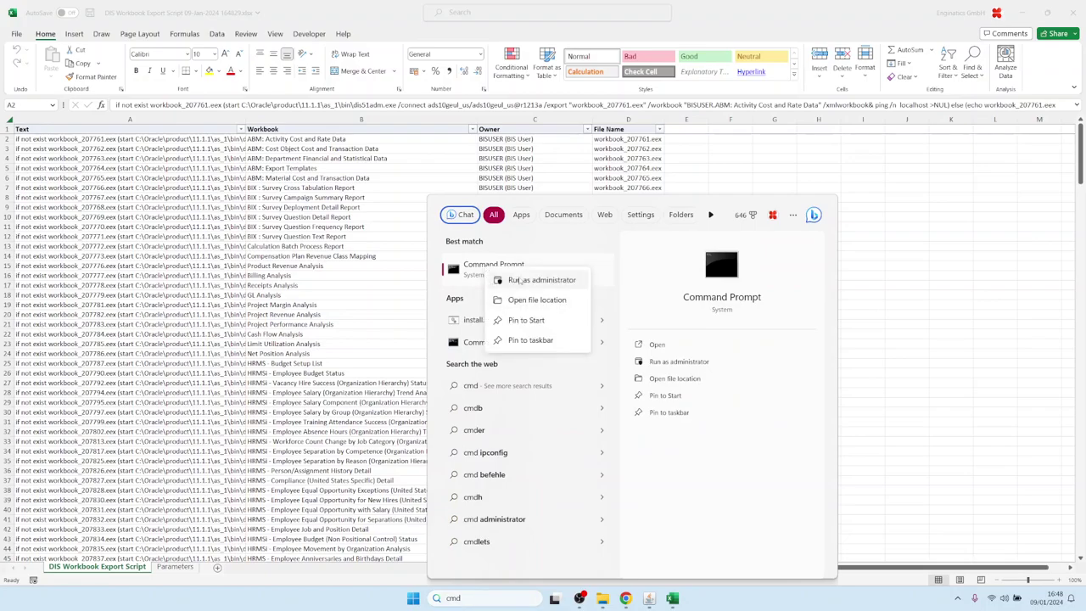
pyautogui.click(513, 280)
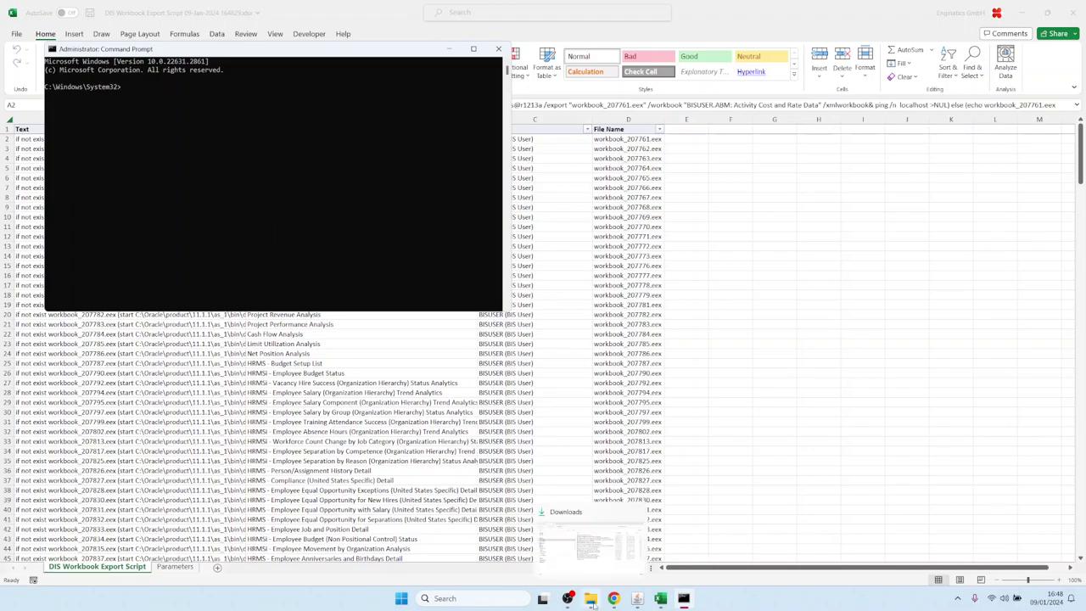
pyautogui.click(585, 547)
pyautogui.rightClick(405, 420)
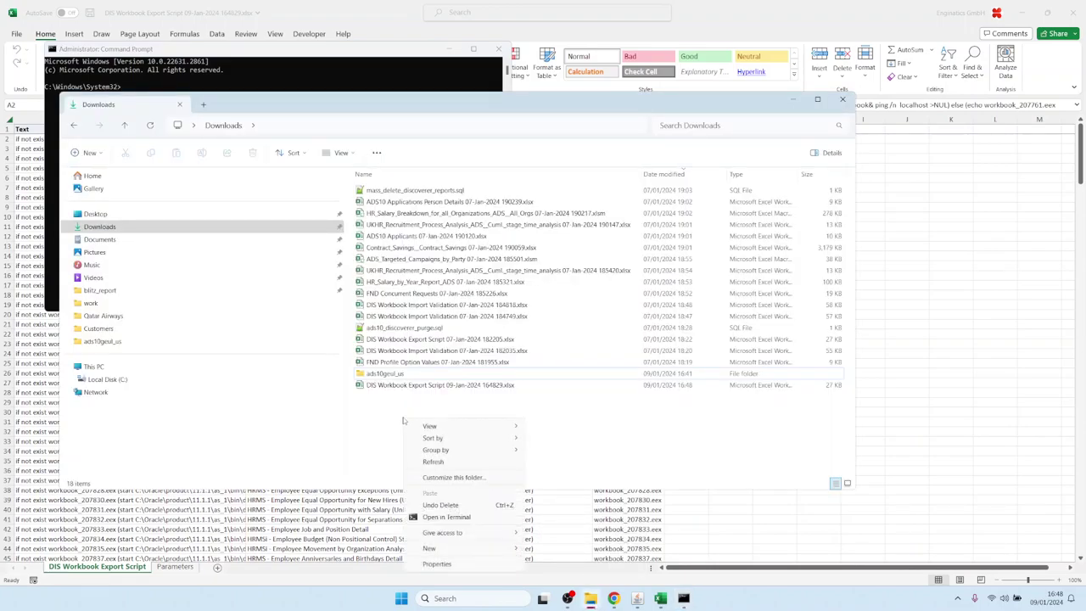
pyautogui.moveTo(440, 550)
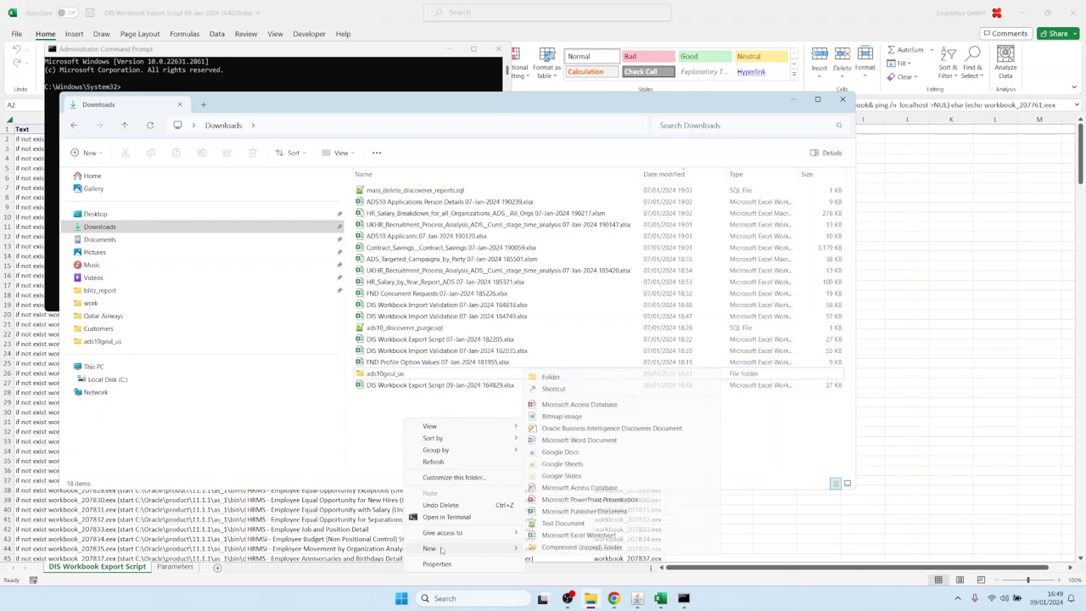
pyautogui.click(548, 378)
pyautogui.write('disco_test')
pyautogui.press('Return')
pyautogui.press('Return')
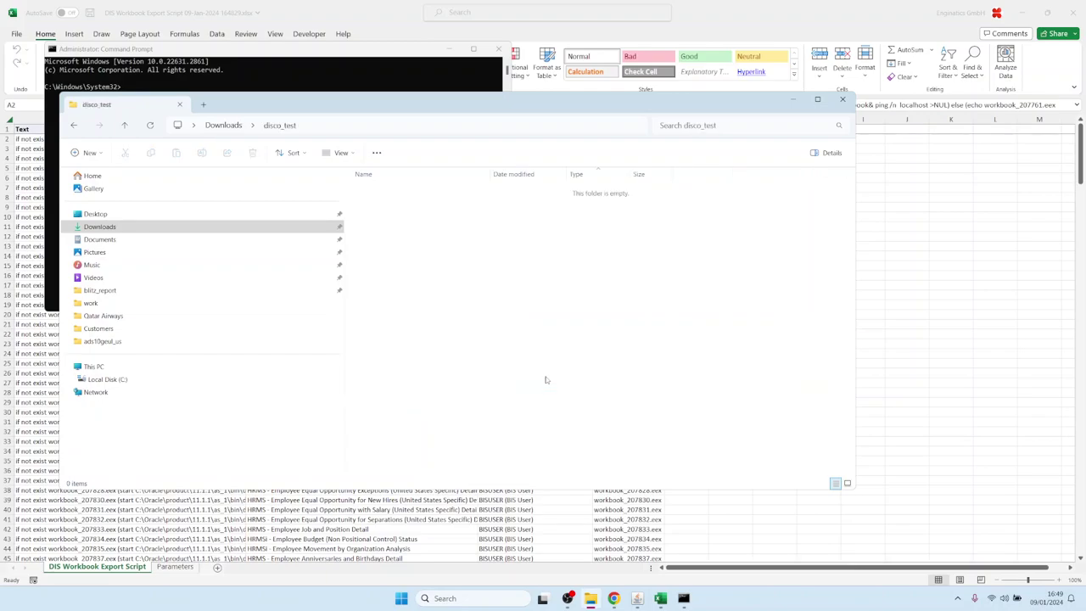
# Step: Copy the disco_test folder path and cd into it in Command Prompt
pyautogui.click(324, 131)
pyautogui.hotkey('ctrl', 'c')
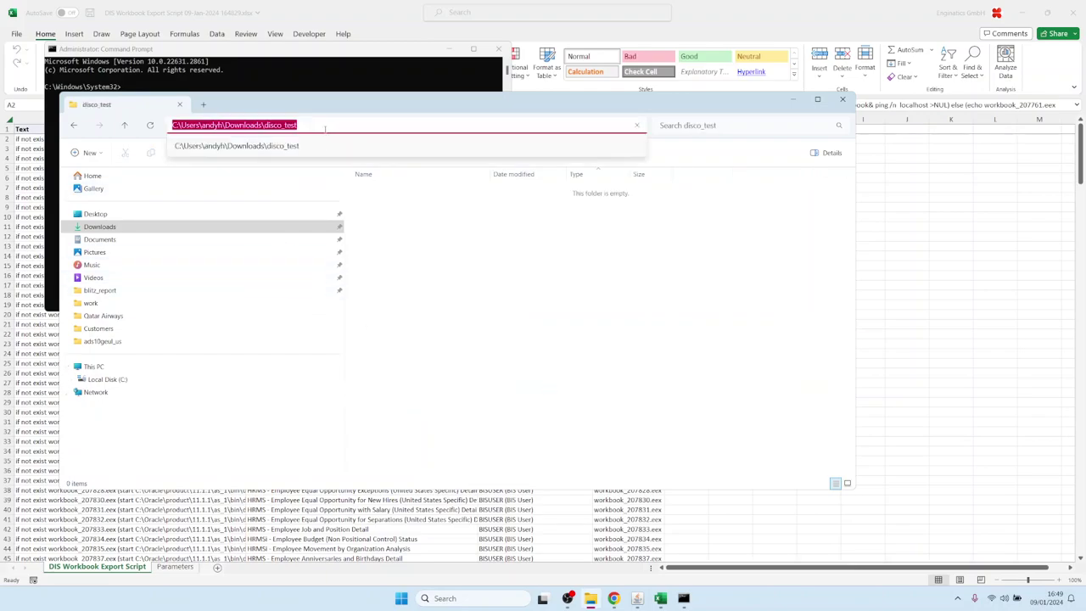
pyautogui.click(213, 82)
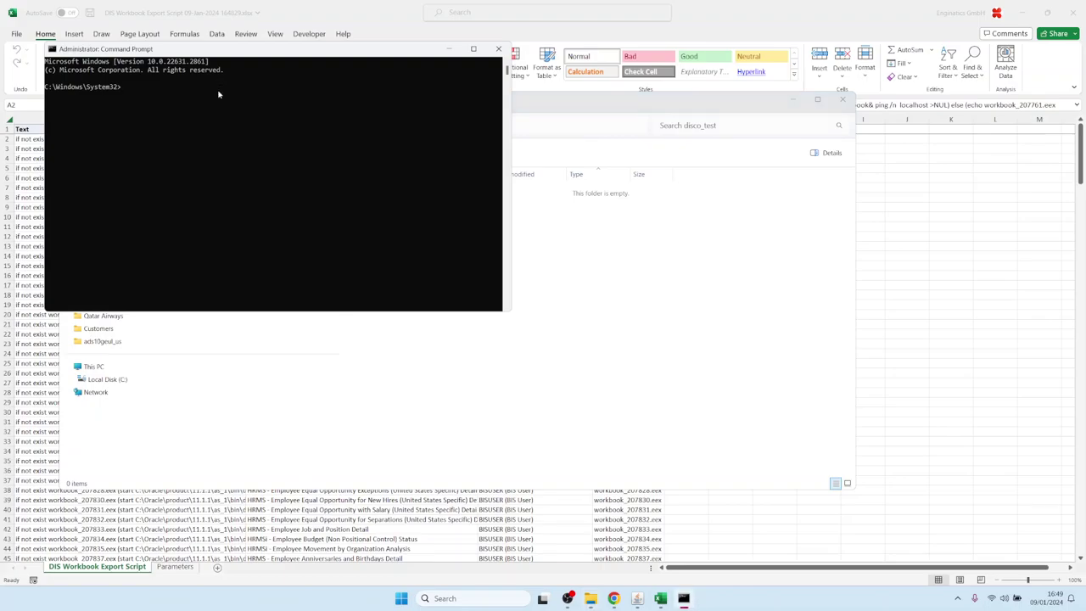
pyautogui.write('cd')
pyautogui.hotkey('ctrl', 'v')
pyautogui.press('Return')
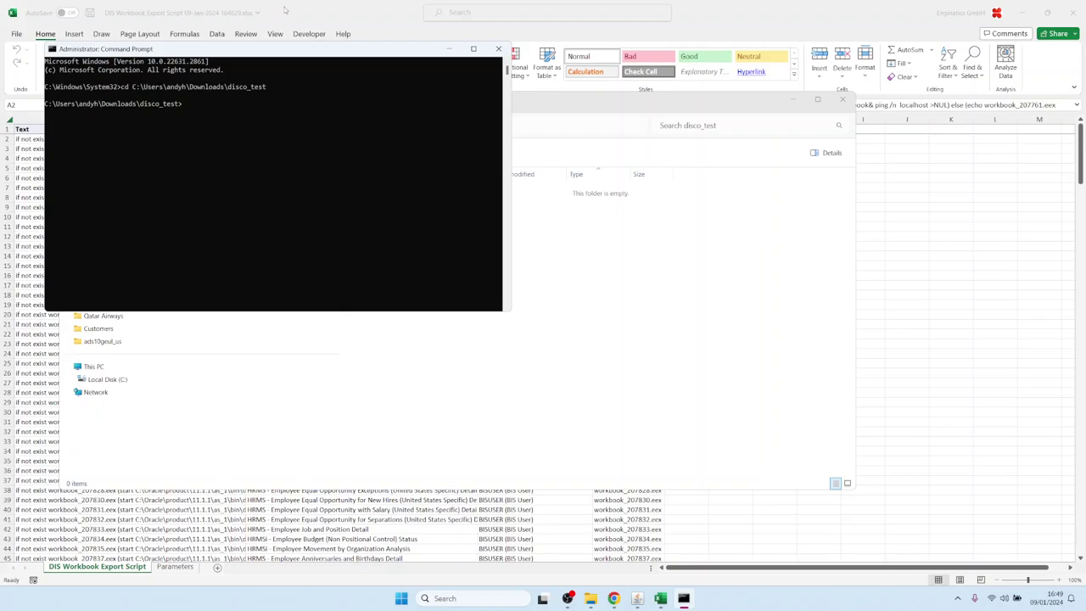
pyautogui.doubleClick(285, 10)
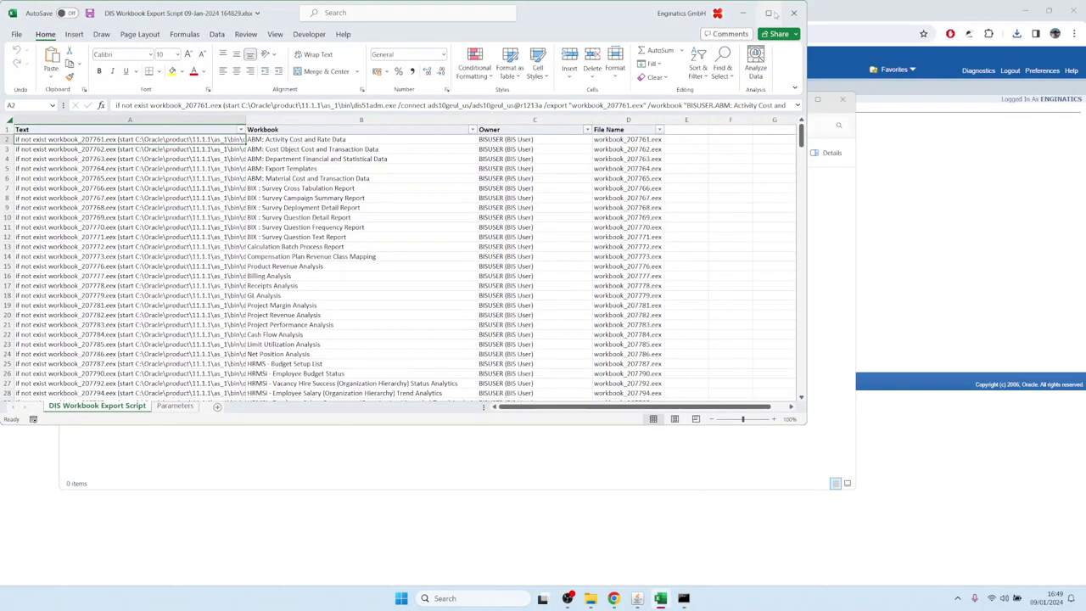
# Step: Copy the first 30 export commands, cells A2:A31, in Excel
pyautogui.click(771, 12)
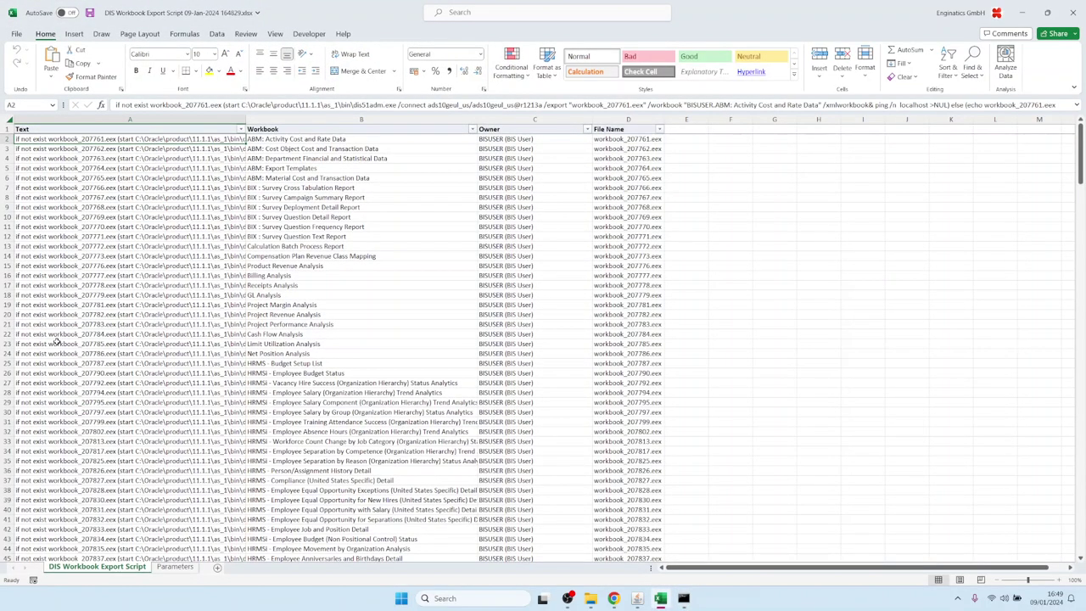
pyautogui.click(39, 422)
pyautogui.keyDown('shift'); pyautogui.click(53, 140); pyautogui.keyUp('shift')
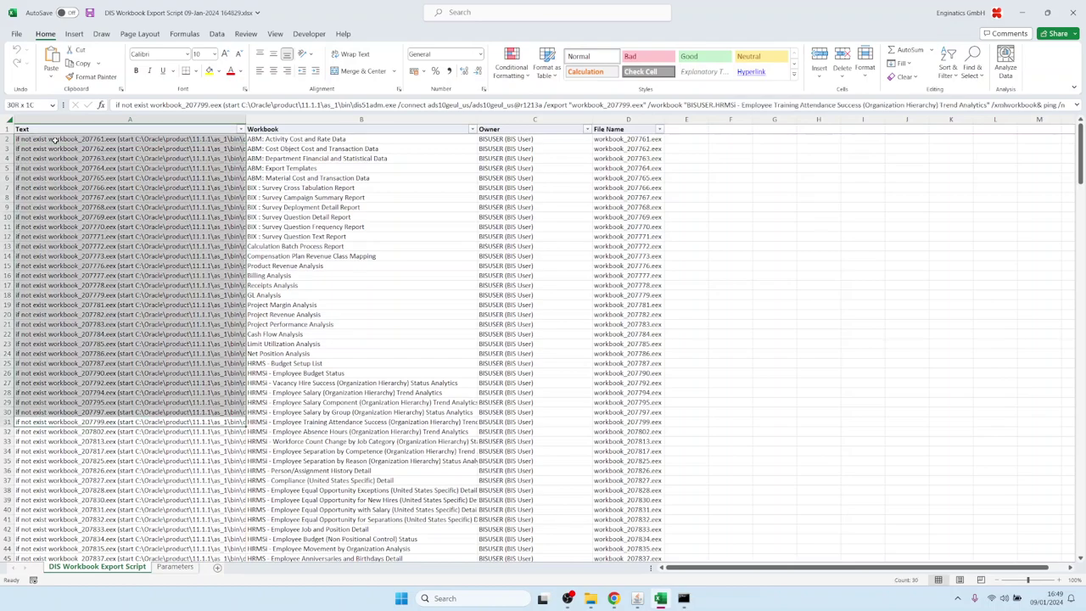
pyautogui.hotkey('ctrl', 'c')
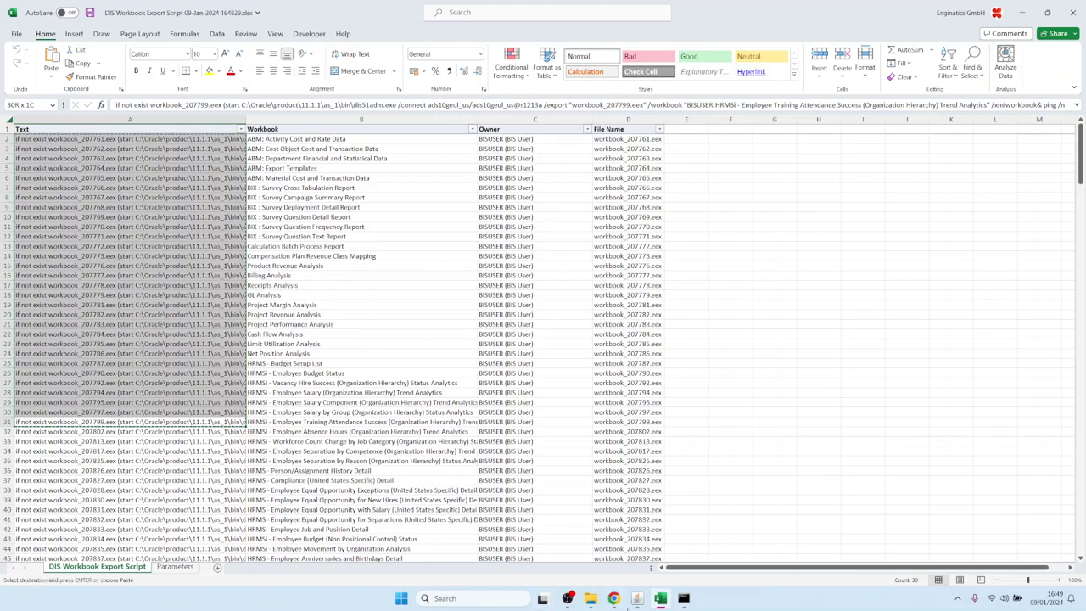
# Step: Paste and run the commands in Command Prompt, then open the disco_test folder
pyautogui.click(684, 598)
pyautogui.rightClick(293, 192)
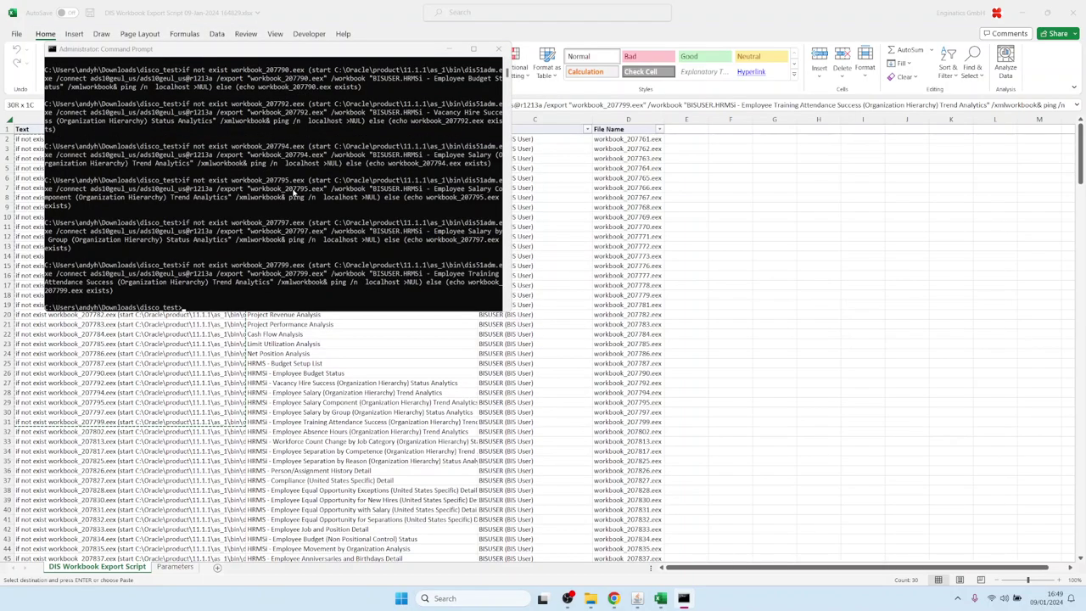
pyautogui.click(959, 598)
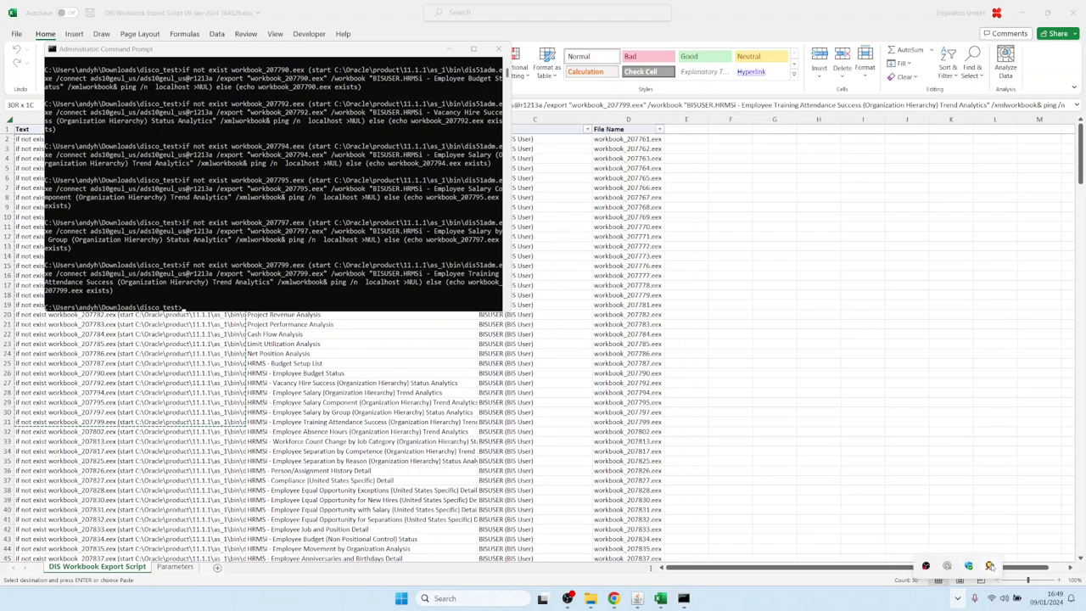
pyautogui.click(590, 598)
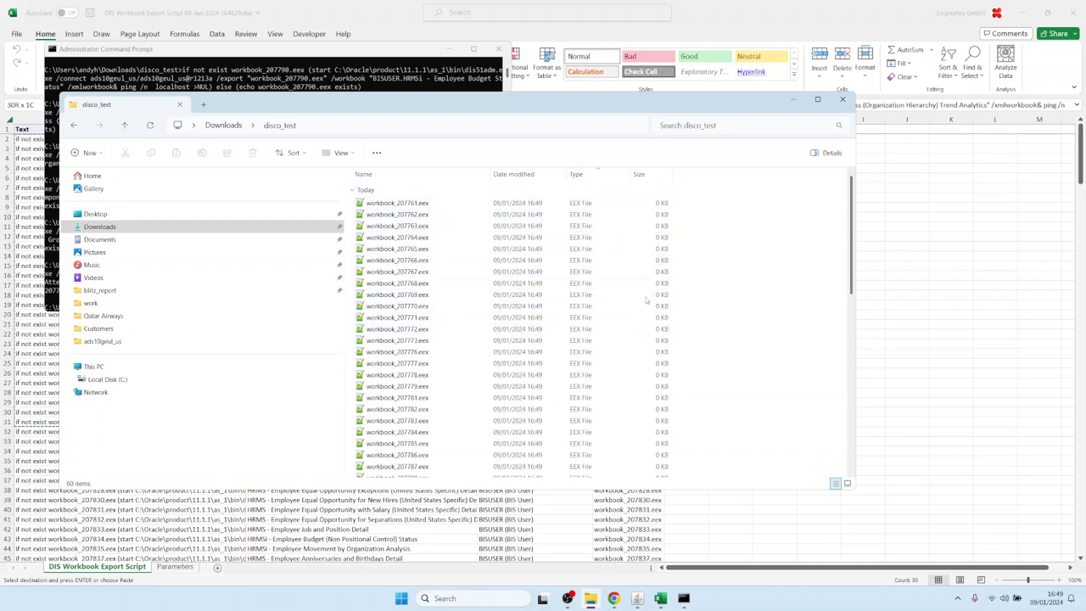
# Step: Load DIS Worksheet Execution History into the Blitz Report form from the report list
pyautogui.click(638, 599)
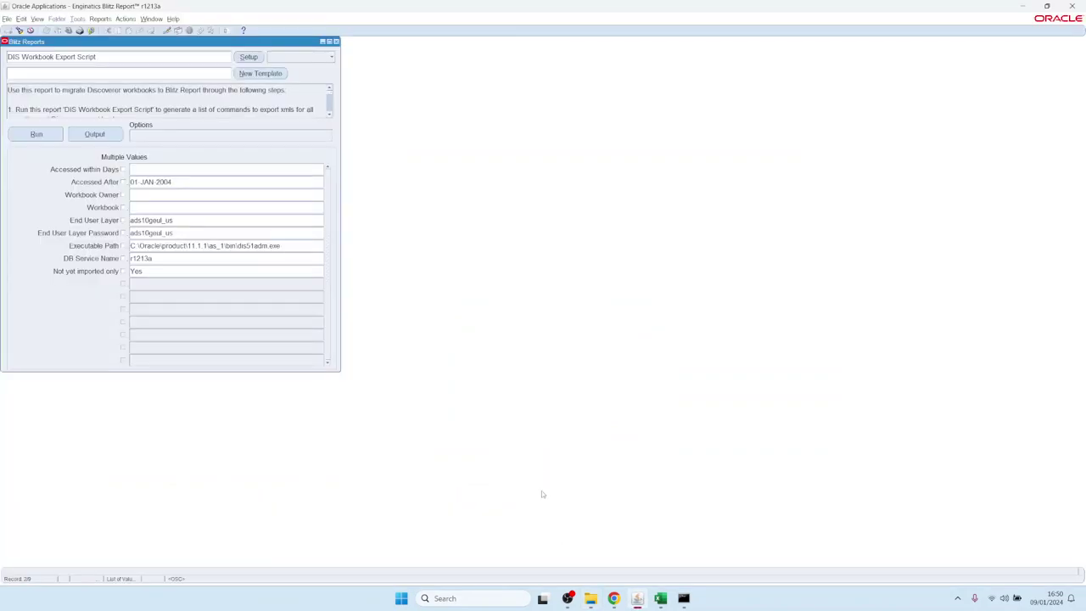
pyautogui.click(149, 58)
pyautogui.hotkey('ctrl', 'l')
pyautogui.write('dis %')
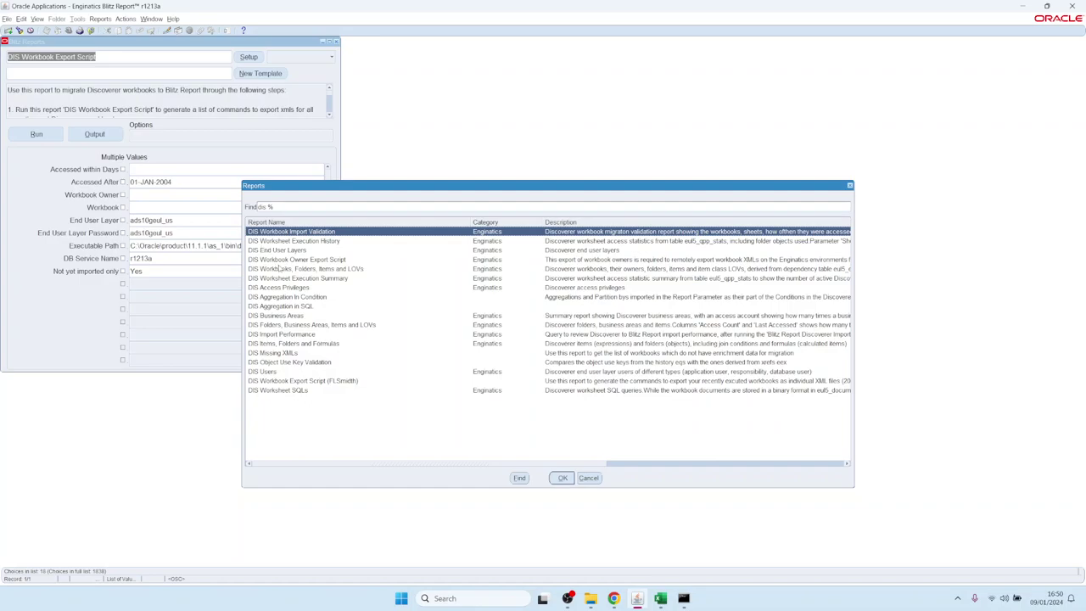
pyautogui.press('Down')
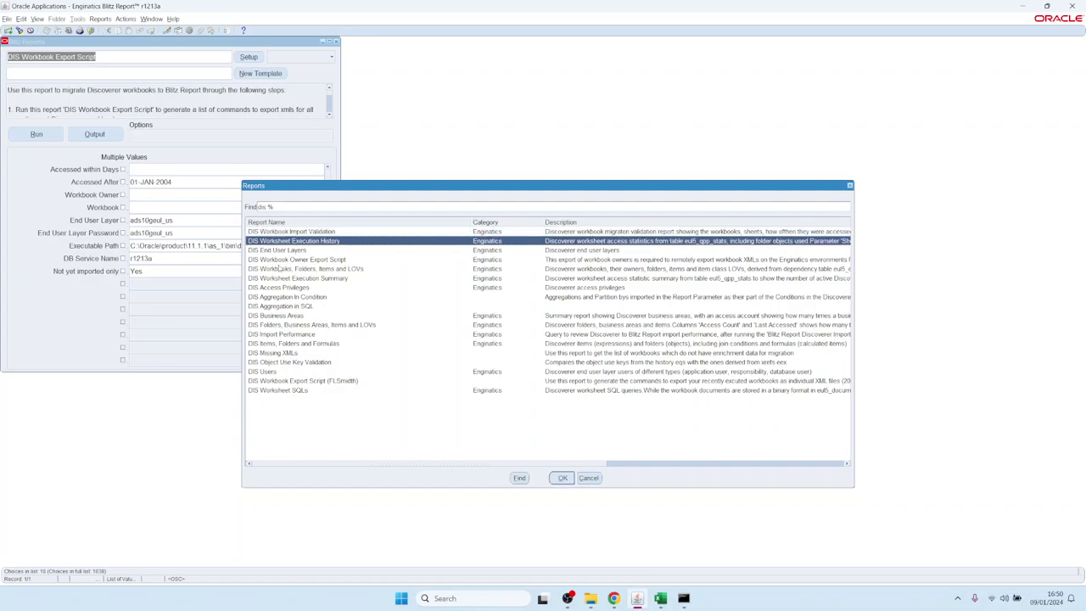
pyautogui.press('Return')
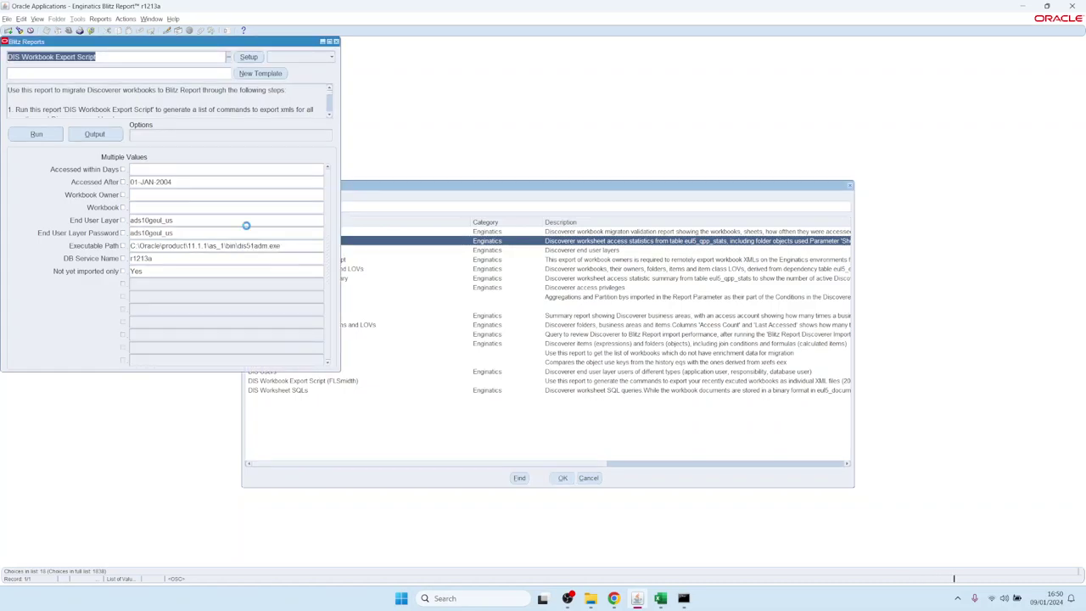
# Step: Change Accessed within Days from 5000 to 50000 and run the report
pyautogui.click(158, 258)
pyautogui.click(170, 258)
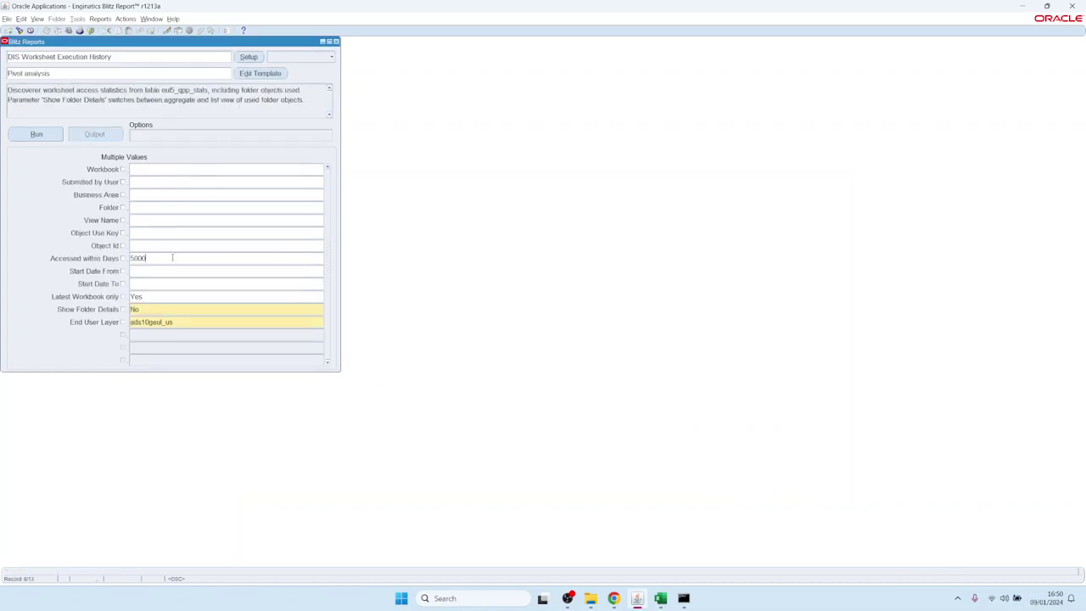
pyautogui.write('0')
pyautogui.click(39, 135)
pyautogui.click(925, 78)
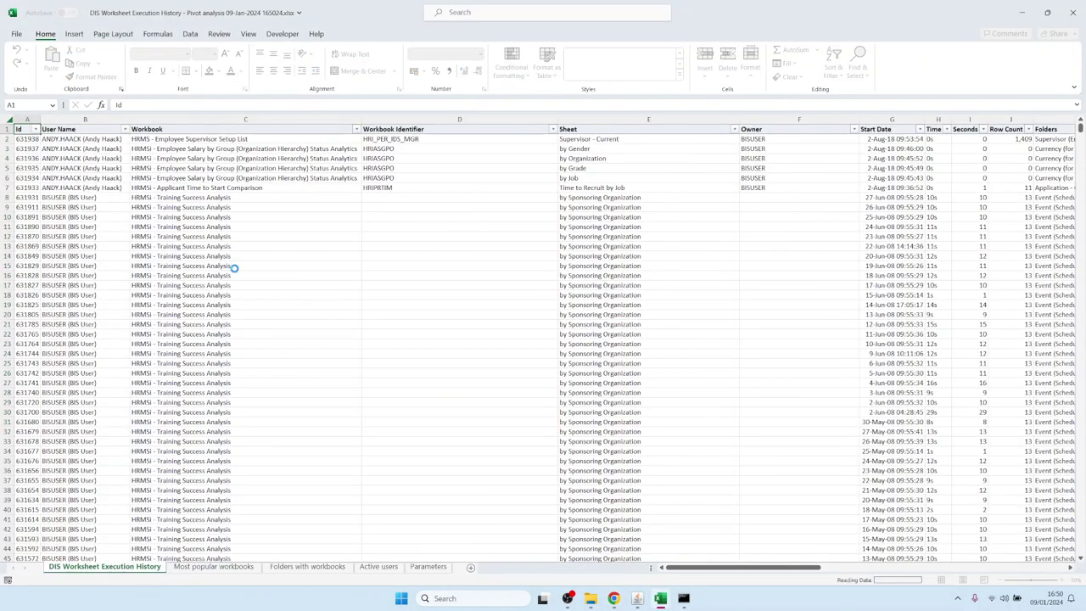
# Step: Inspect row 65's Applicant Time to Start Comparison workbook, sheet name and user
pyautogui.scroll(-12, 229, 258)
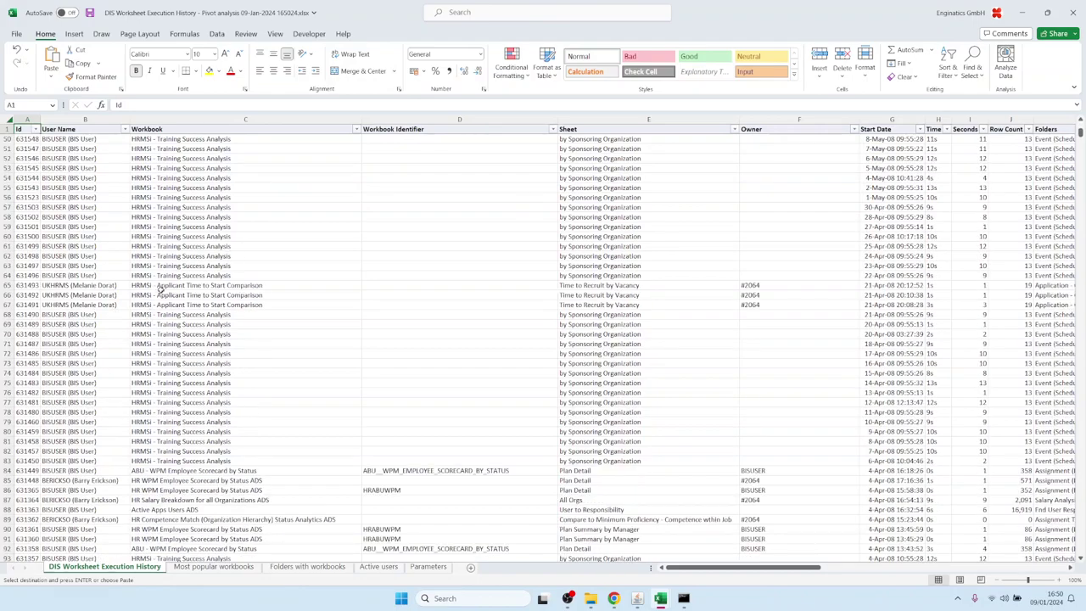
pyautogui.click(159, 288)
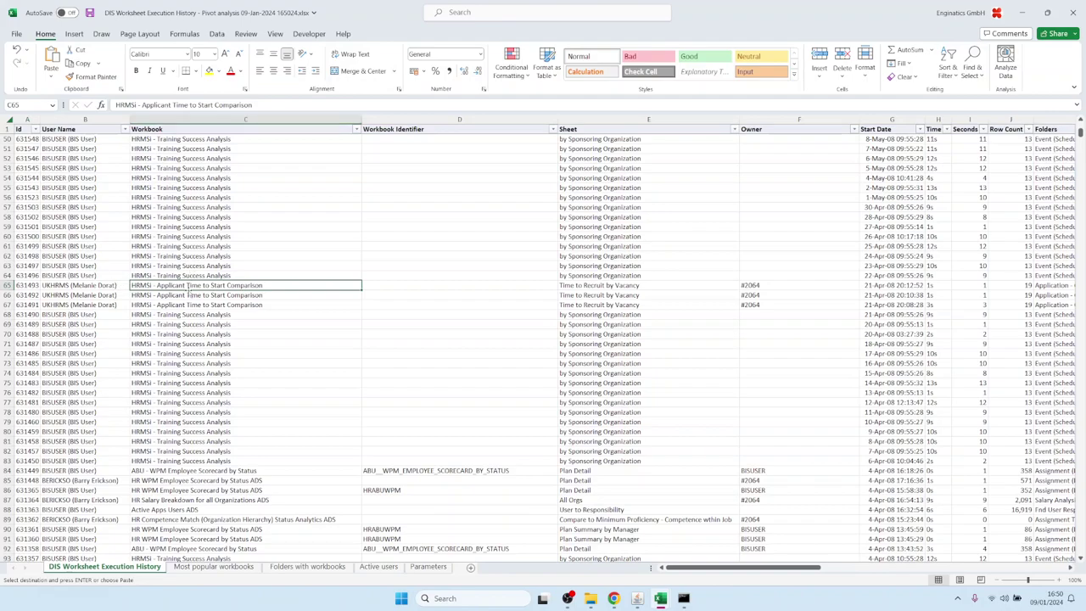
pyautogui.click(594, 287)
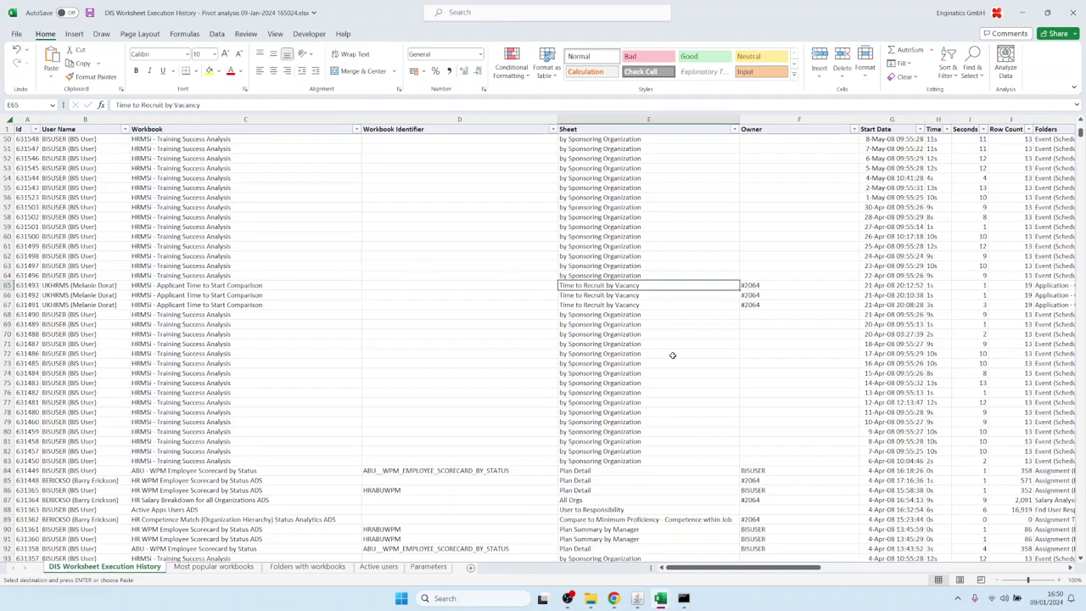
pyautogui.click(87, 289)
pyautogui.press('Right')
pyautogui.press('Right')
pyautogui.press('Right')
pyautogui.press('Right')
pyautogui.press('Right')
pyautogui.press('Right')
pyautogui.press('Right')
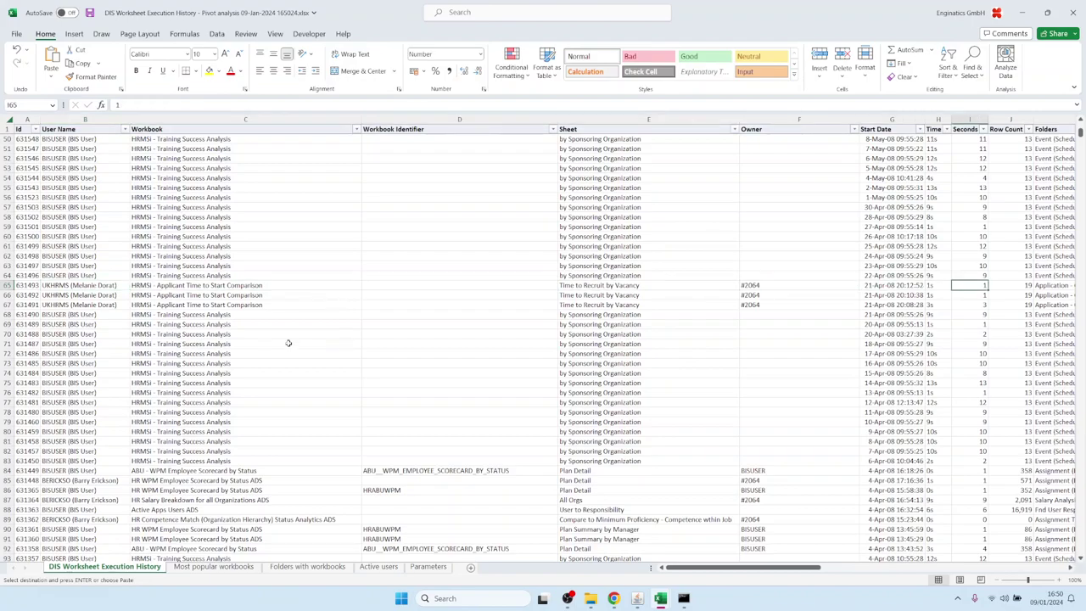
# Step: Review row 60's run details, row count, folders, views, folder description and folder count
pyautogui.click(977, 237)
pyautogui.click(1018, 236)
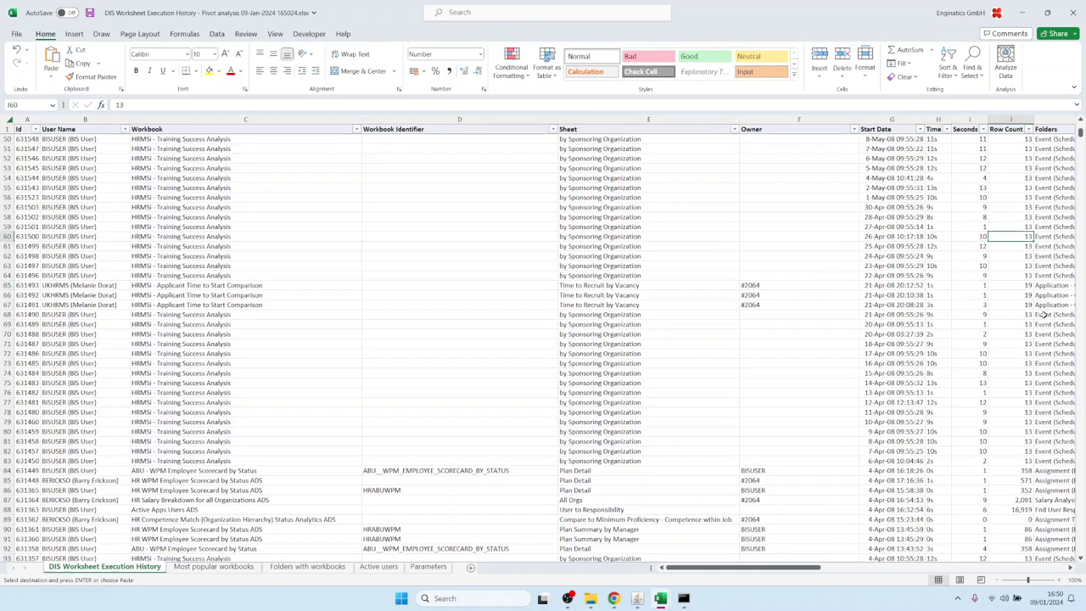
pyautogui.press('Right')
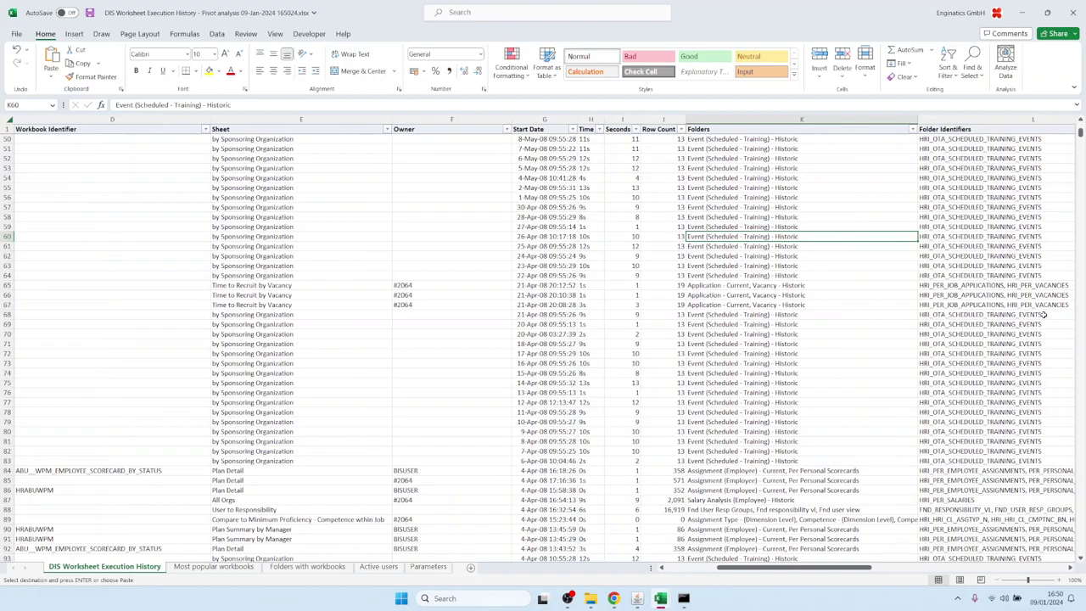
pyautogui.press('Right')
pyautogui.press('Right')
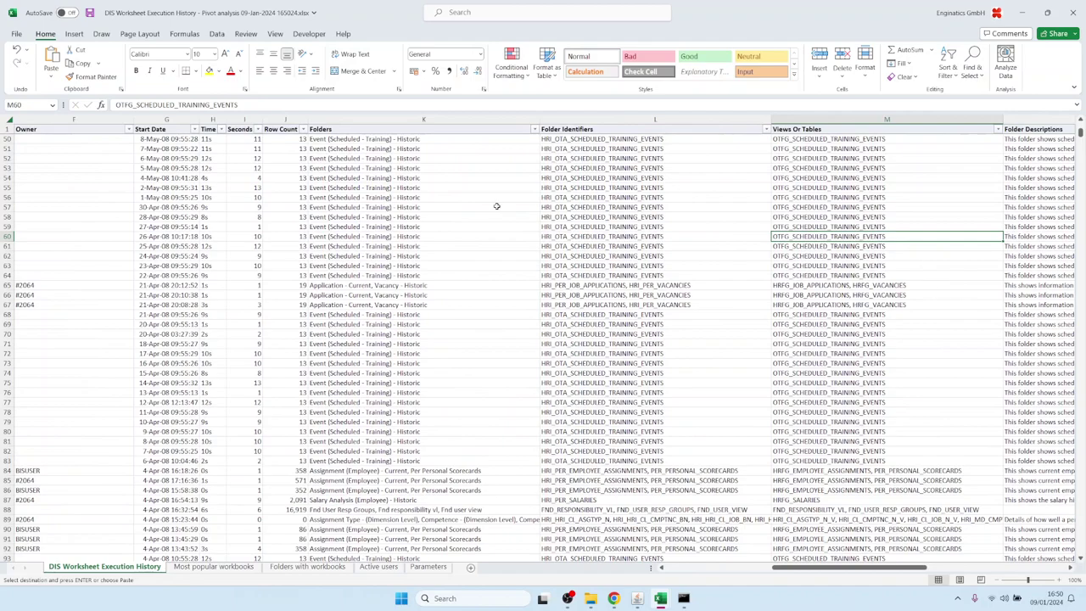
pyautogui.press('Right')
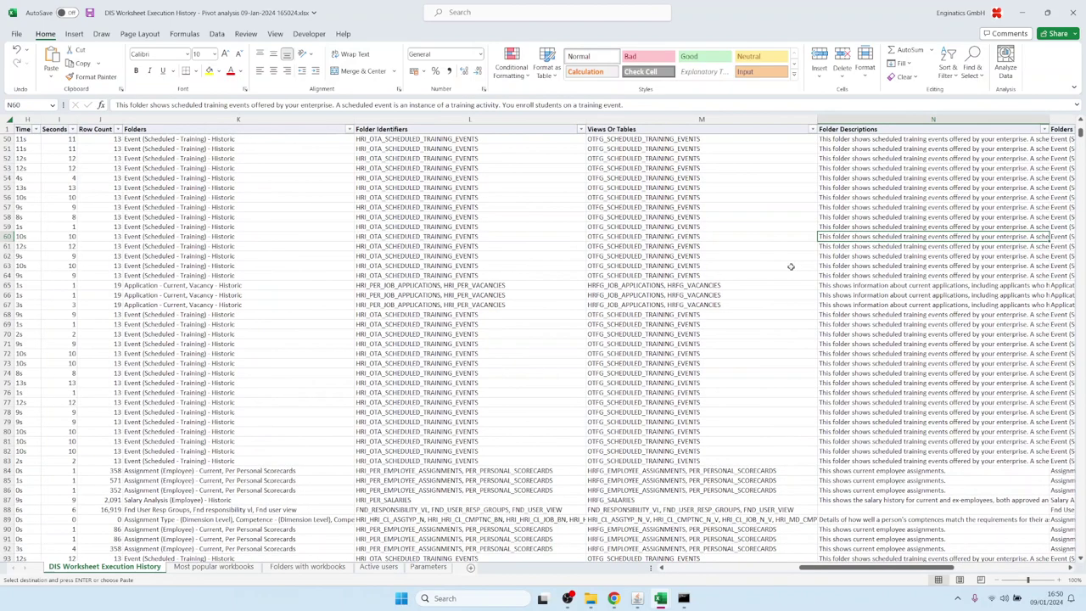
pyautogui.scroll(-6, 779, 234)
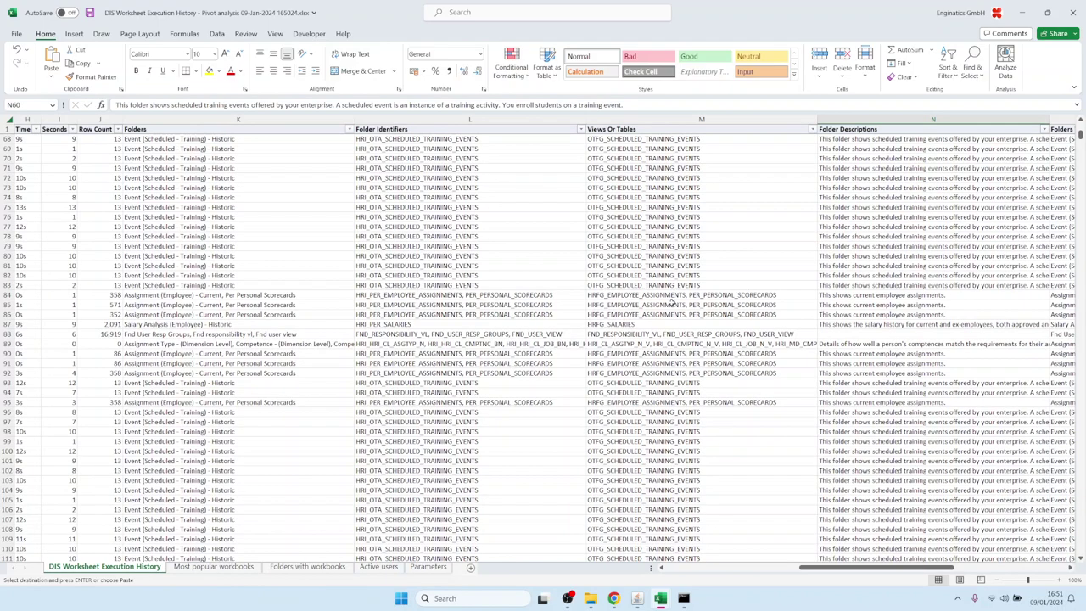
pyautogui.press('Right')
pyautogui.press('Right')
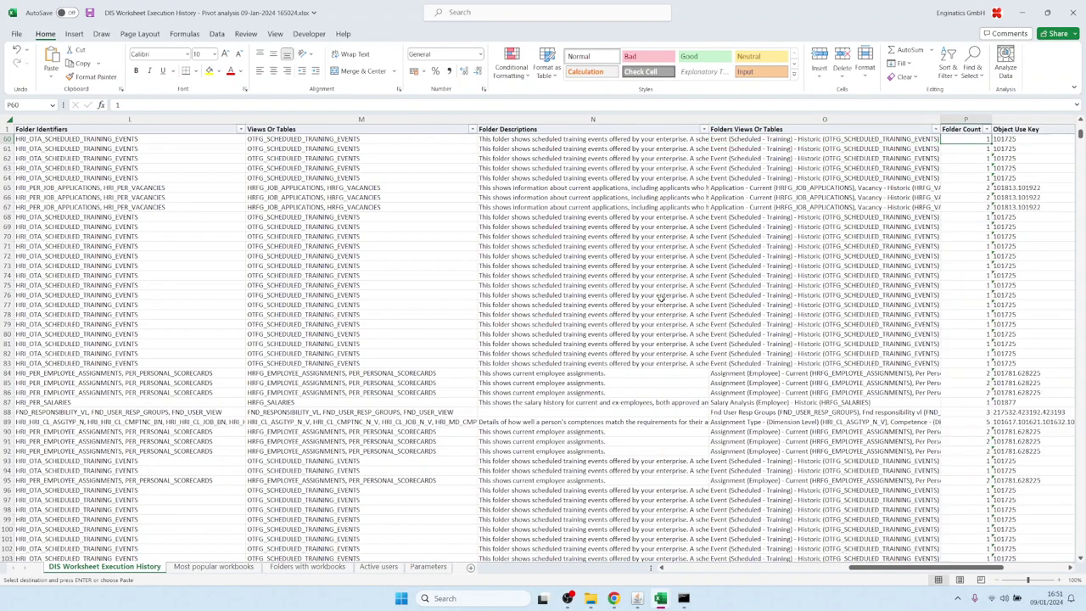
# Step: Read row 65's full folder views text, highlighting the job applications view name
pyautogui.doubleClick(774, 192)
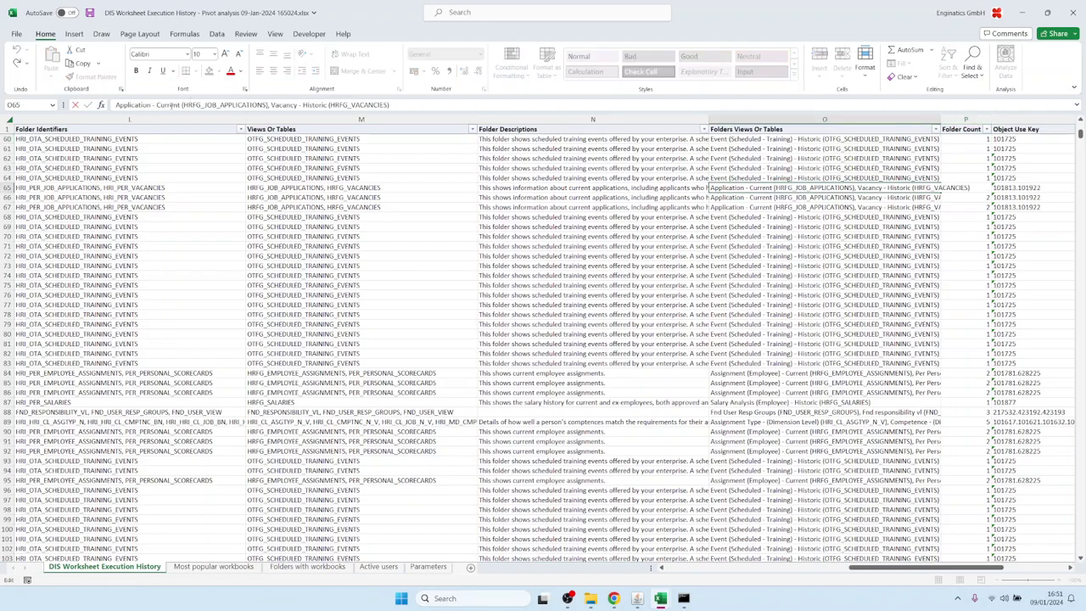
pyautogui.moveTo(181, 104); pyautogui.dragTo(390, 104)
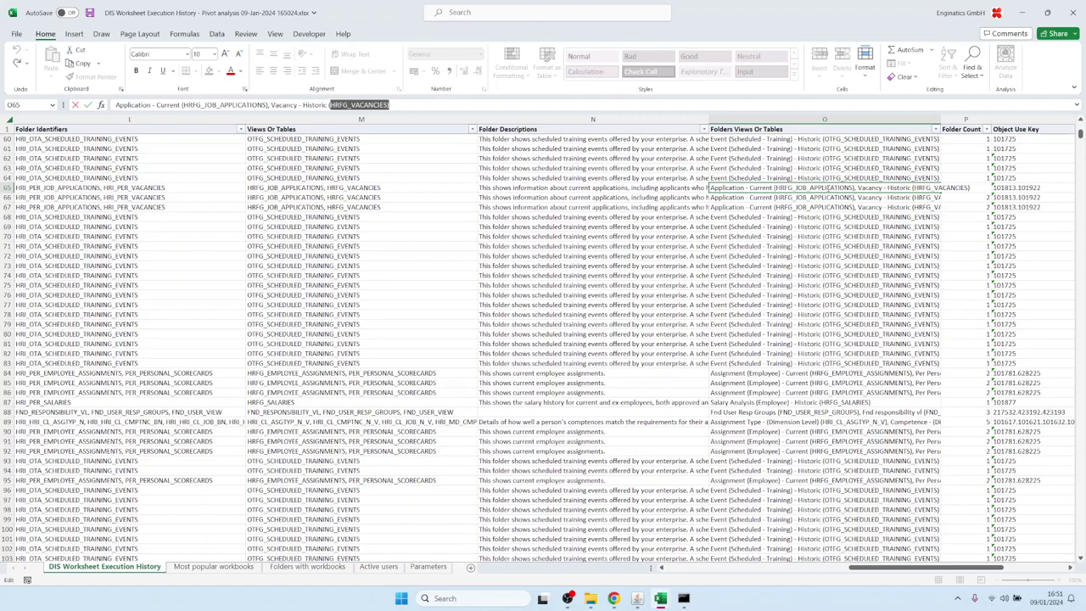
pyautogui.click(802, 187)
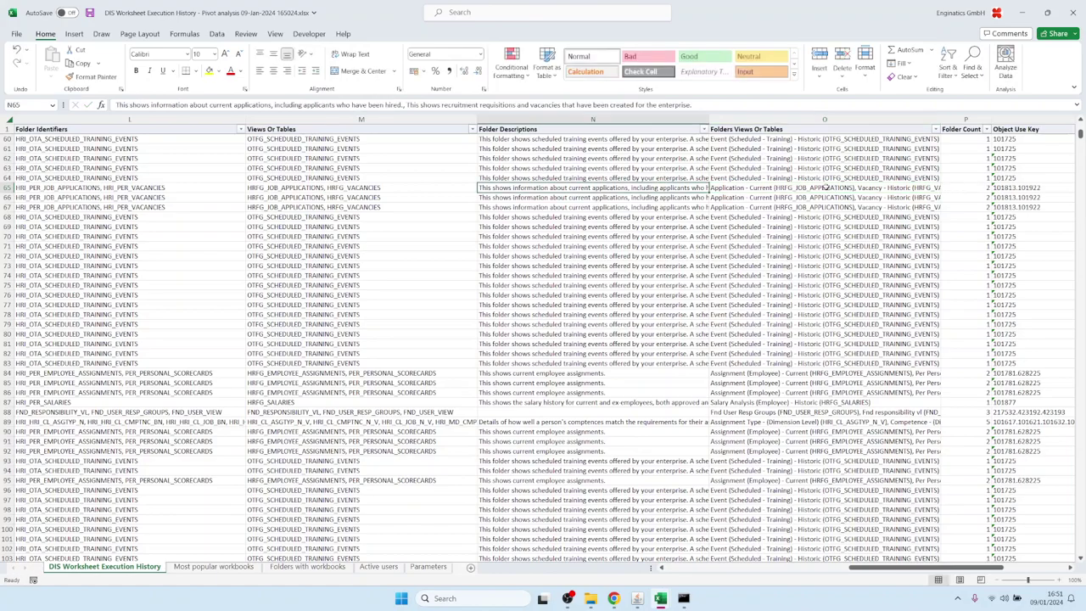
pyautogui.press('Home')
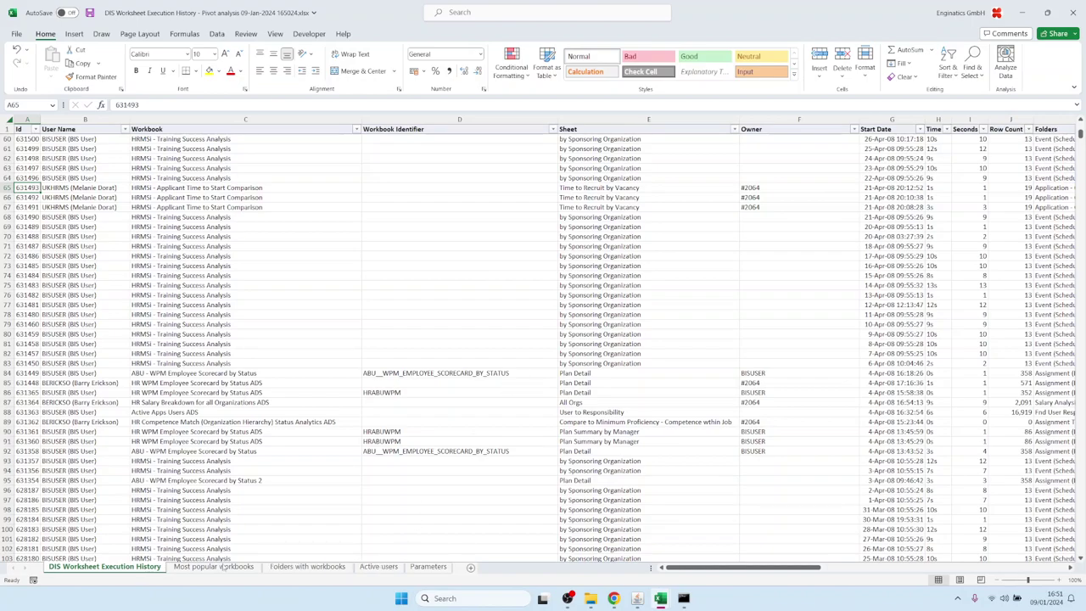
# Step: Browse the Active users and Most popular workbooks pivots, then switch to Folders with workbooks
pyautogui.click(375, 568)
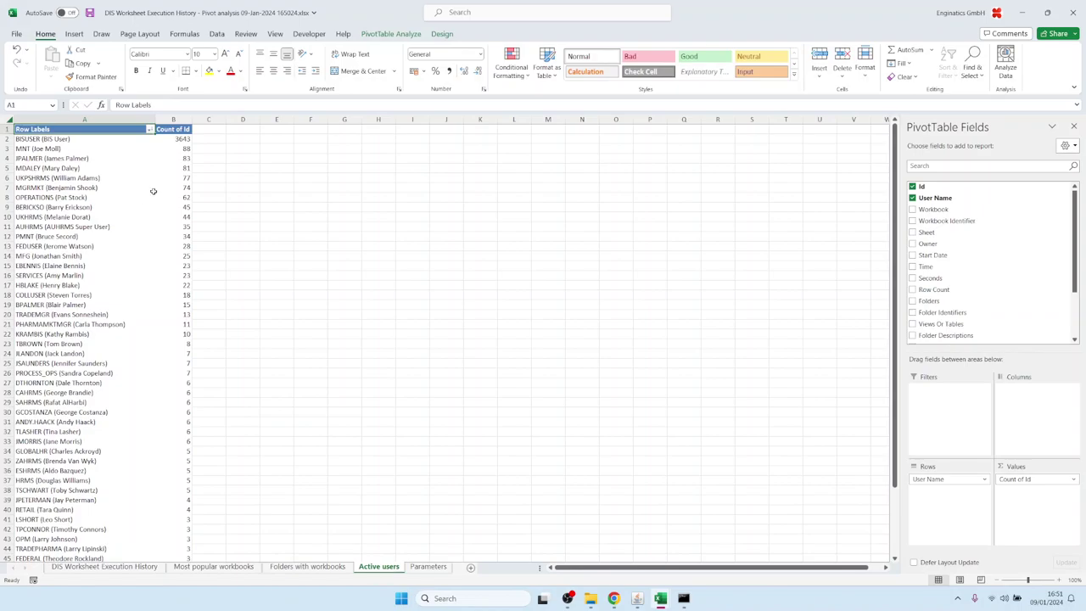
pyautogui.click(239, 570)
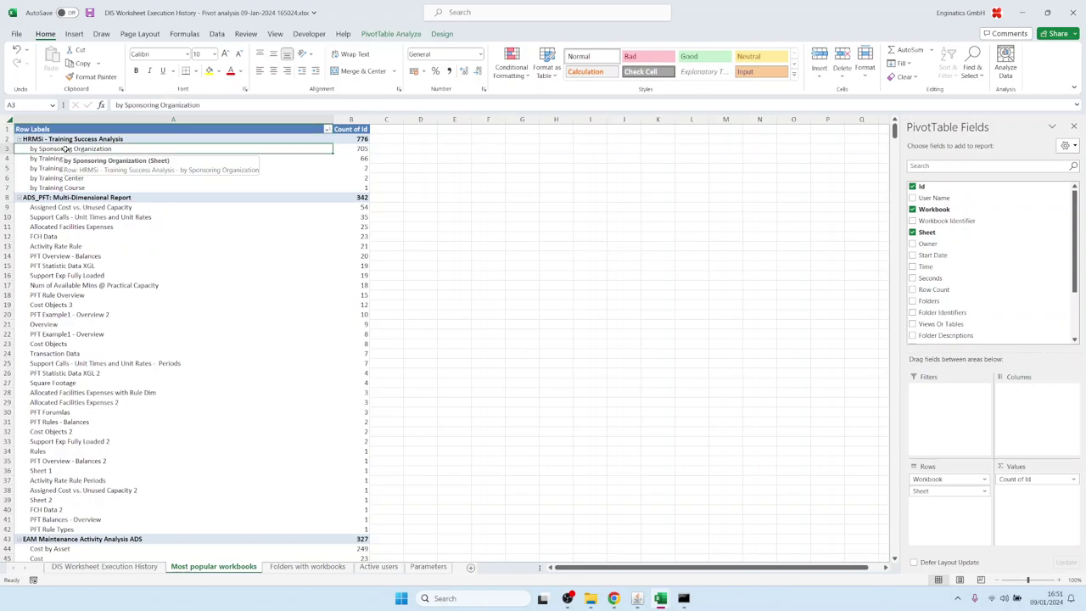
pyautogui.moveTo(67, 151); pyautogui.dragTo(63, 190)
pyautogui.click(61, 135)
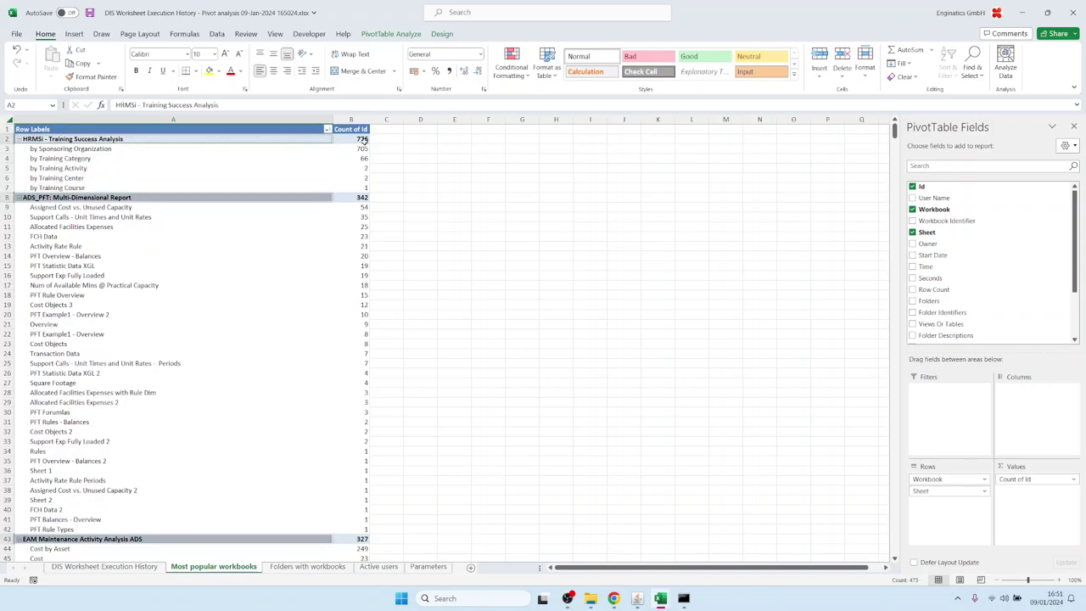
pyautogui.moveTo(68, 150); pyautogui.dragTo(63, 188)
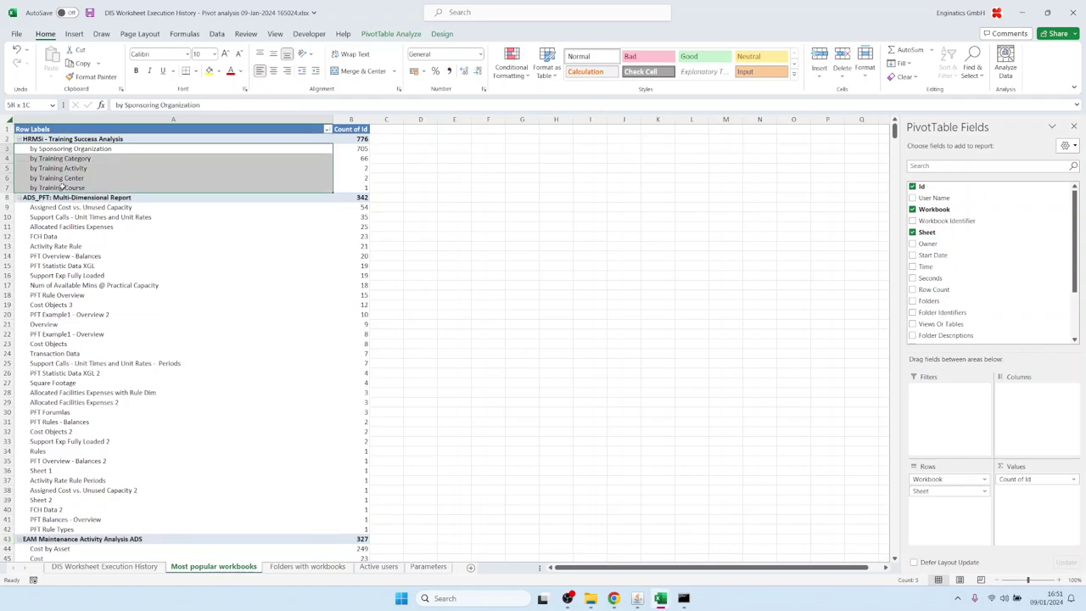
pyautogui.click(363, 152)
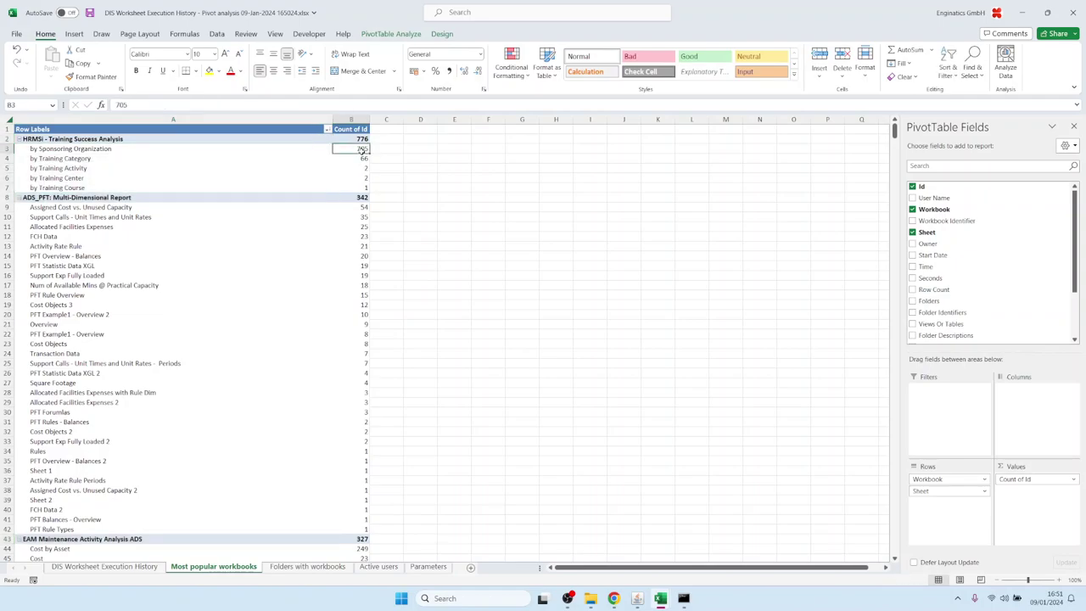
pyautogui.click(296, 567)
pyautogui.moveTo(260, 355)
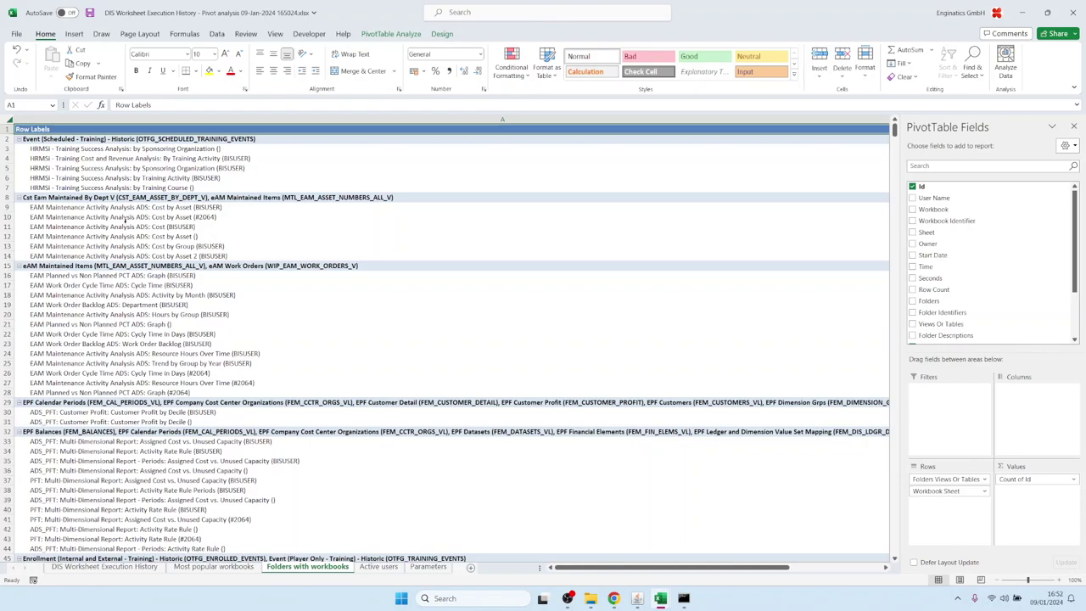
# Step: Set the width of column A to 90
pyautogui.click(245, 120)
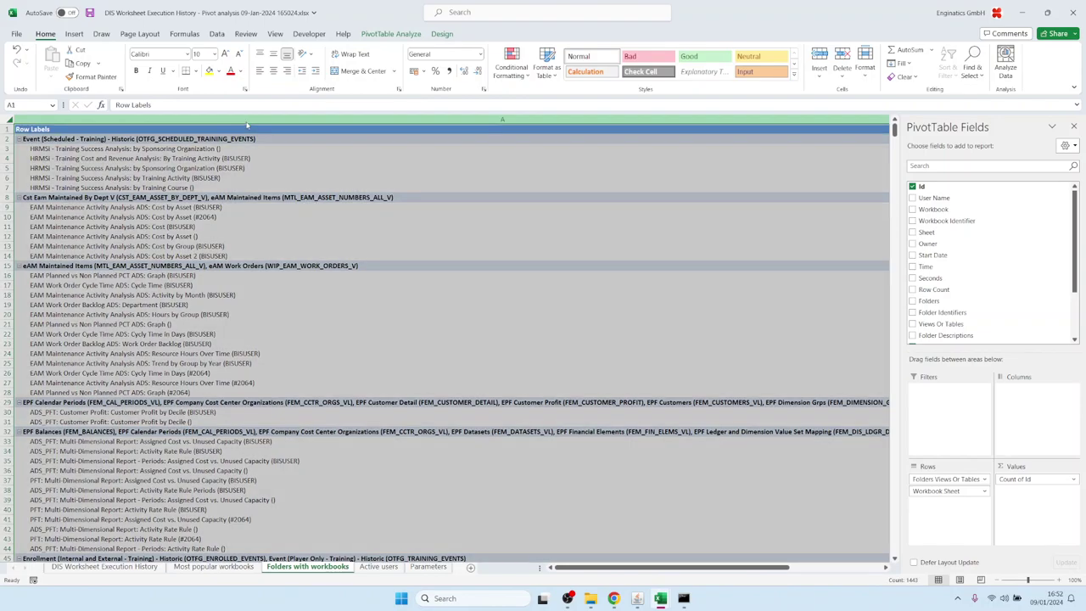
pyautogui.rightClick(246, 120)
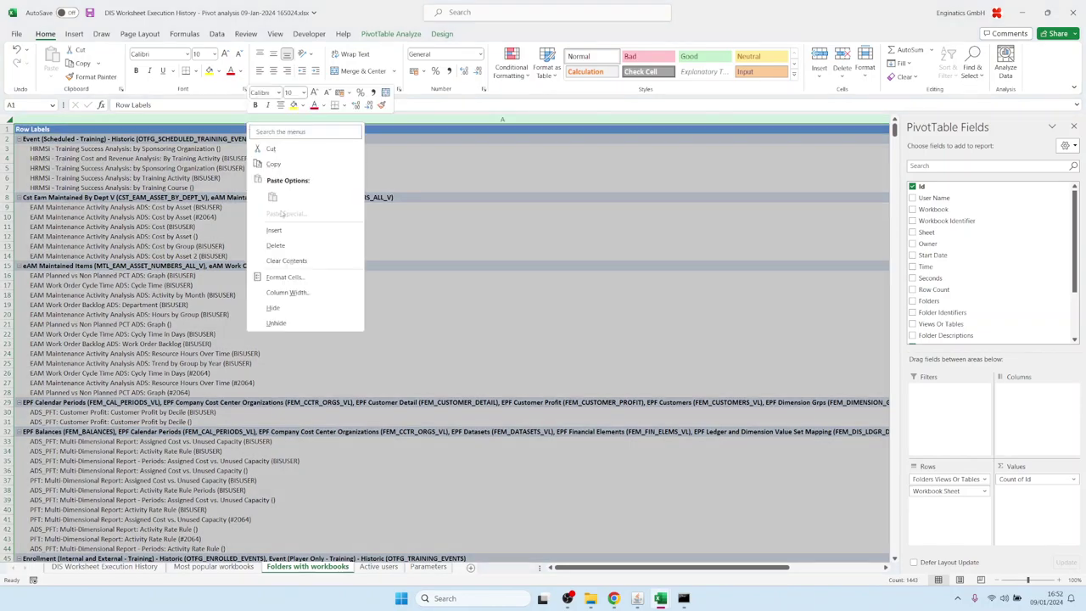
pyautogui.click(287, 292)
pyautogui.write('90')
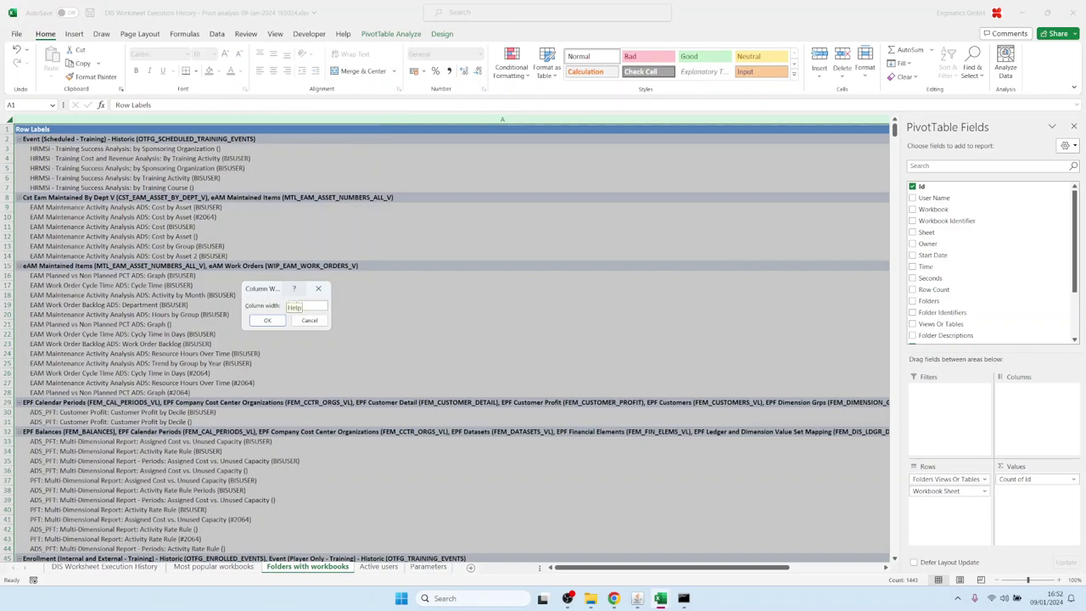
pyautogui.press('Return')
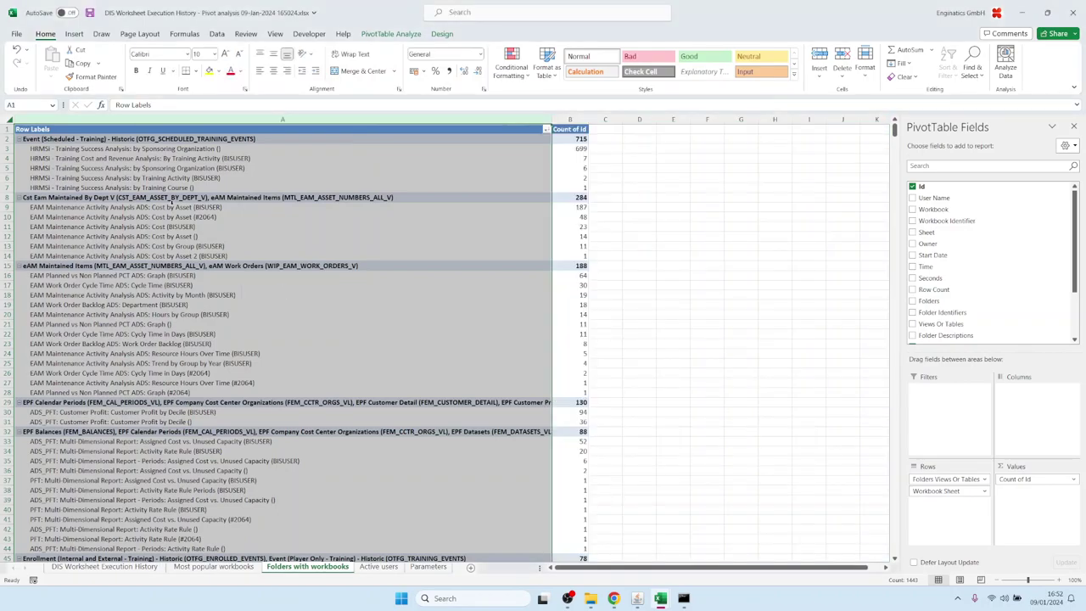
# Step: Select the five sheets under the first folder, then bring up disco_test in File Explorer
pyautogui.click(139, 140)
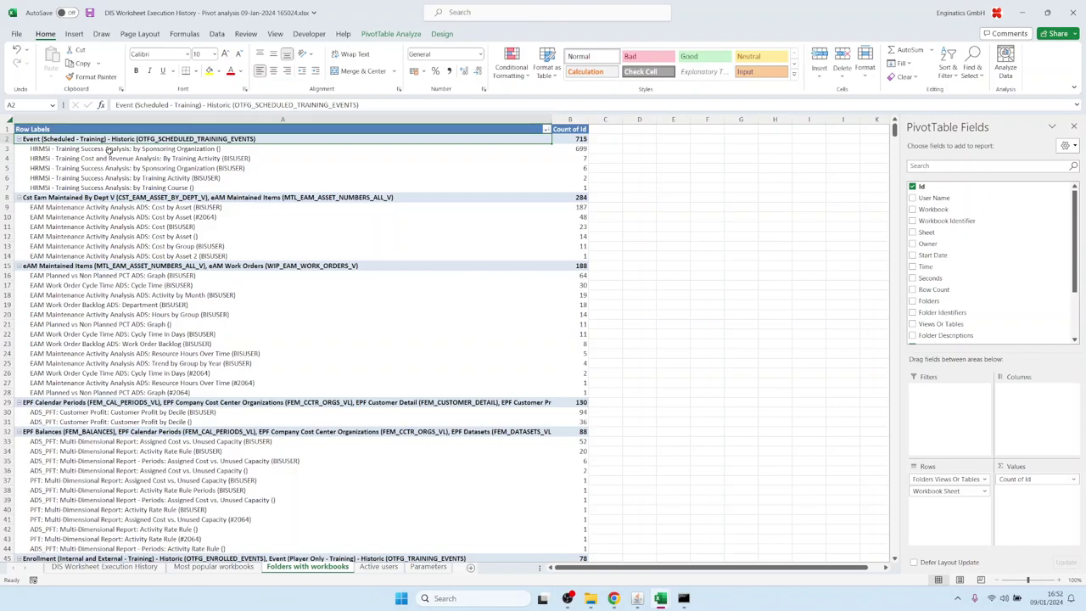
pyautogui.moveTo(47, 150); pyautogui.dragTo(45, 188)
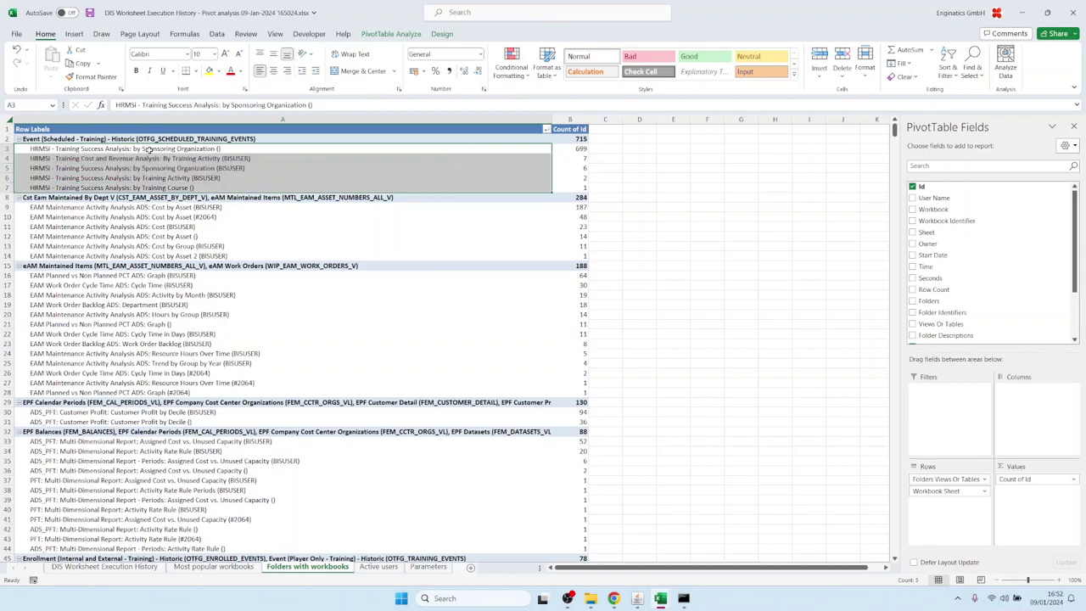
pyautogui.click(148, 149)
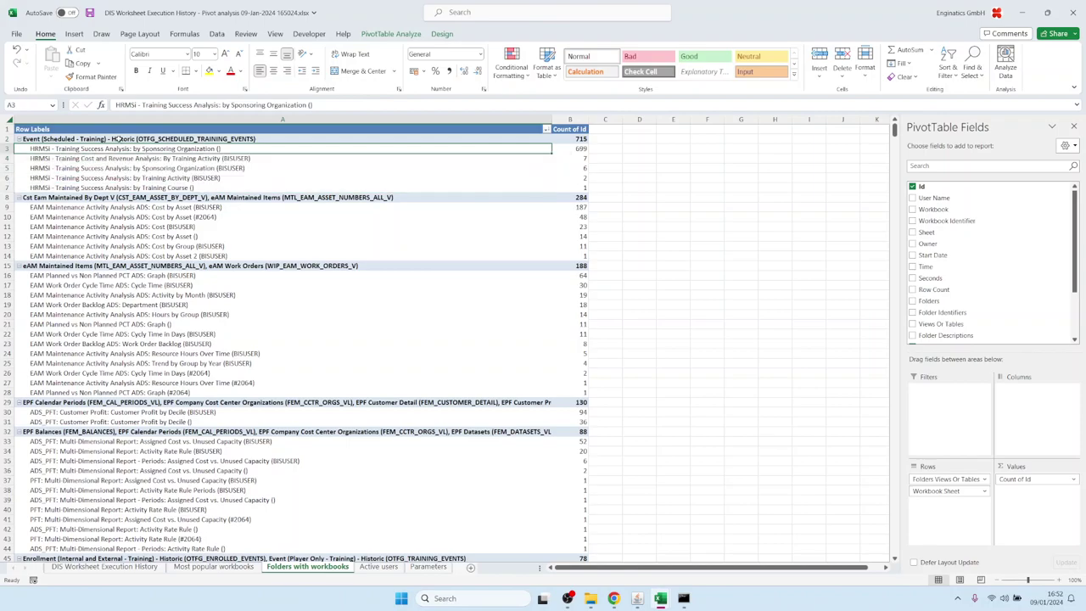
pyautogui.click(119, 138)
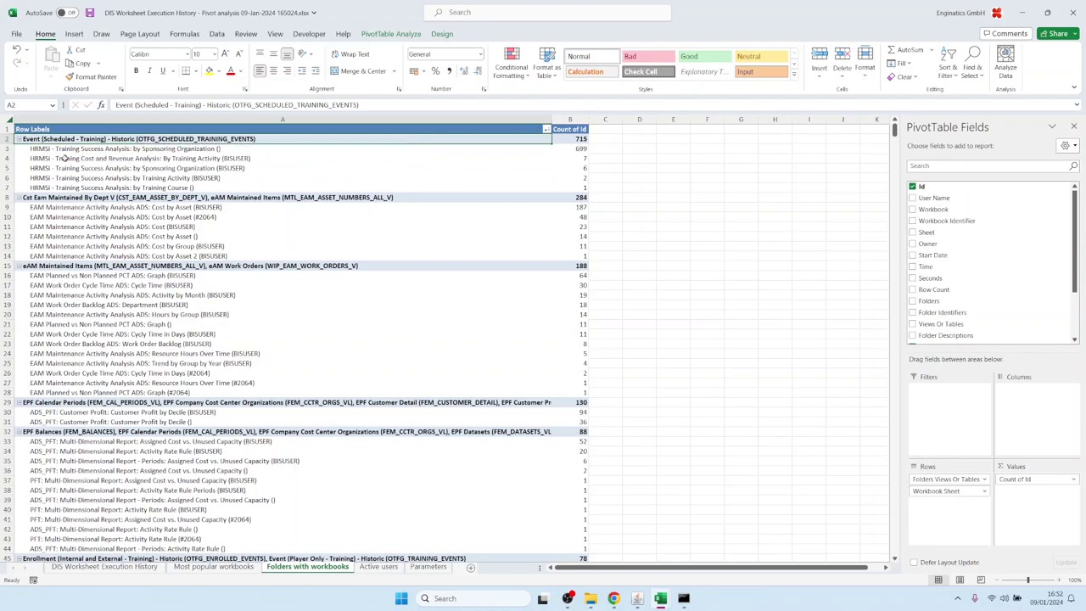
pyautogui.moveTo(65, 150); pyautogui.dragTo(71, 186)
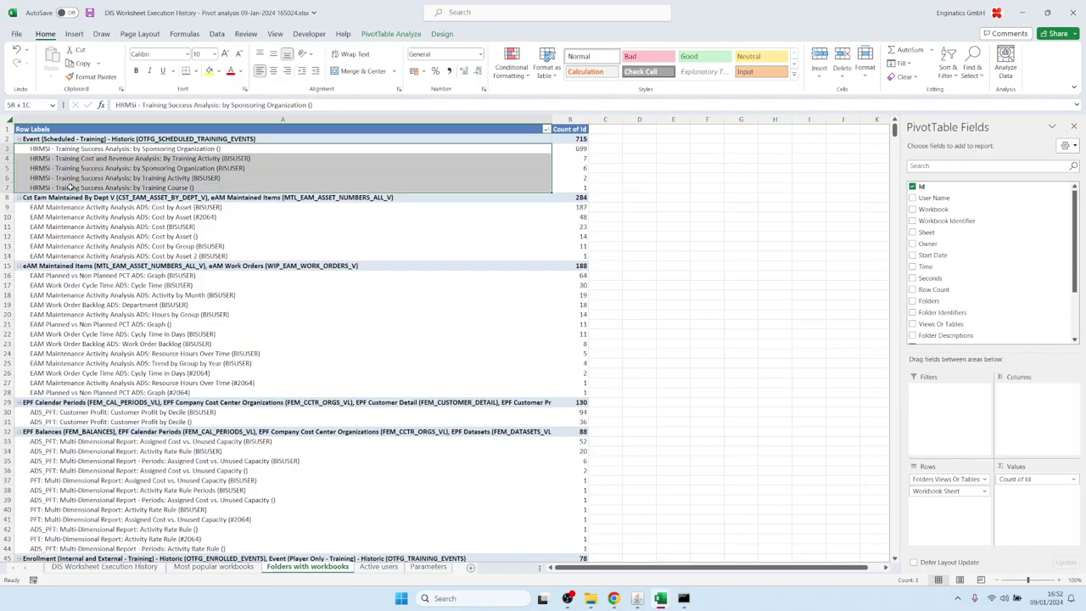
pyautogui.click(68, 139)
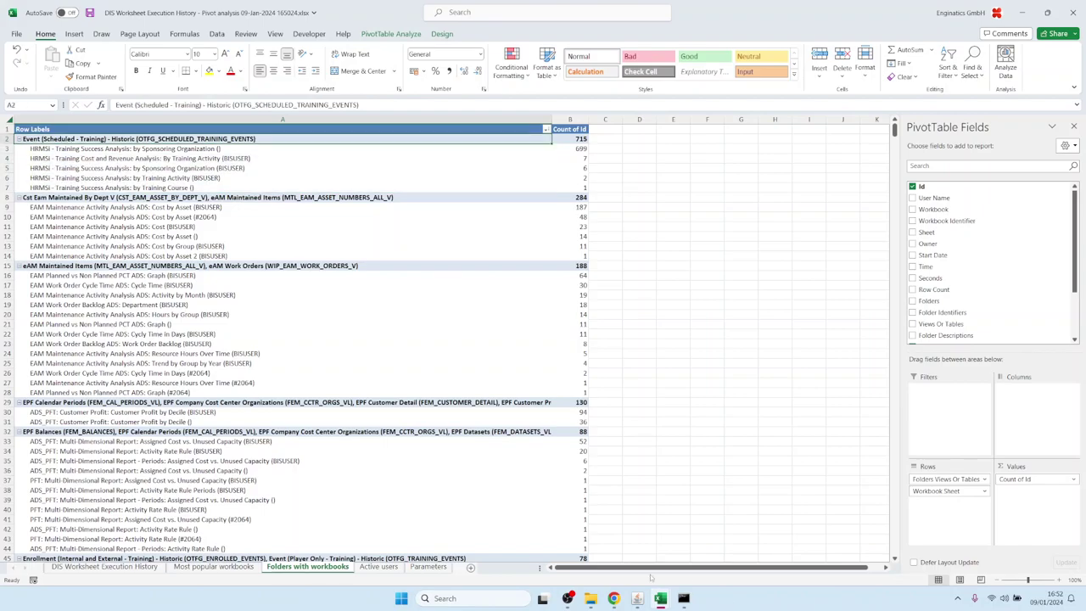
pyautogui.click(593, 599)
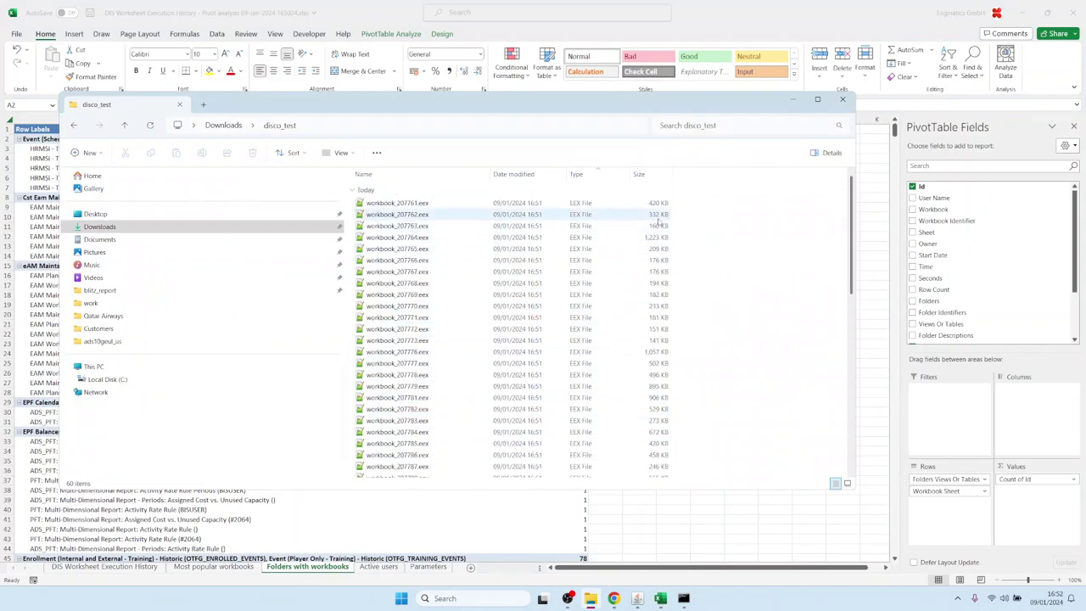
# Step: Delete all diagnostic .log files in disco_test with del *.log
pyautogui.scroll(-6, 656, 411)
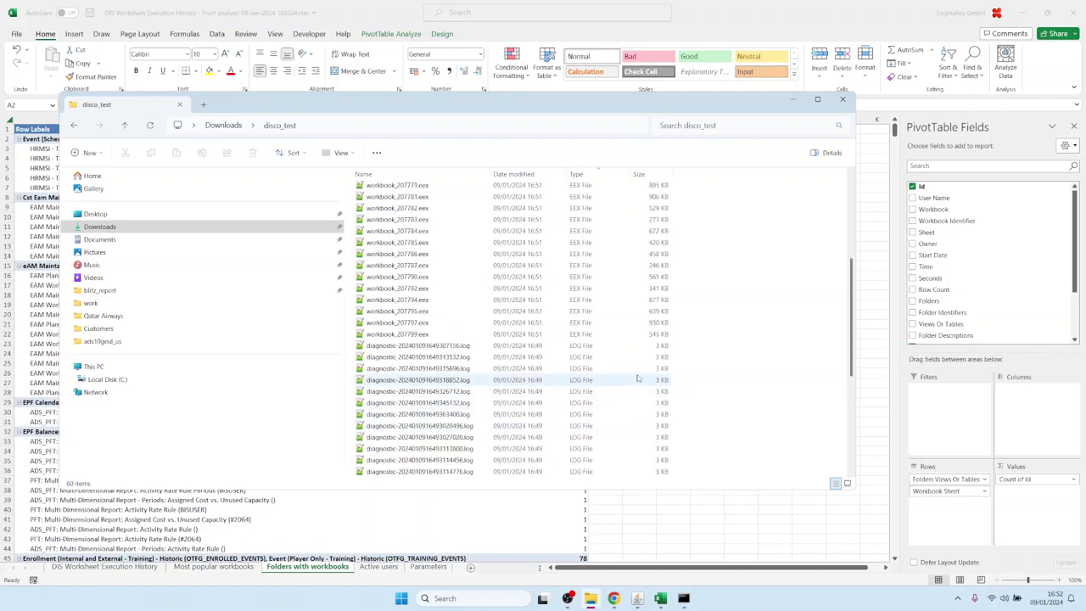
pyautogui.click(683, 598)
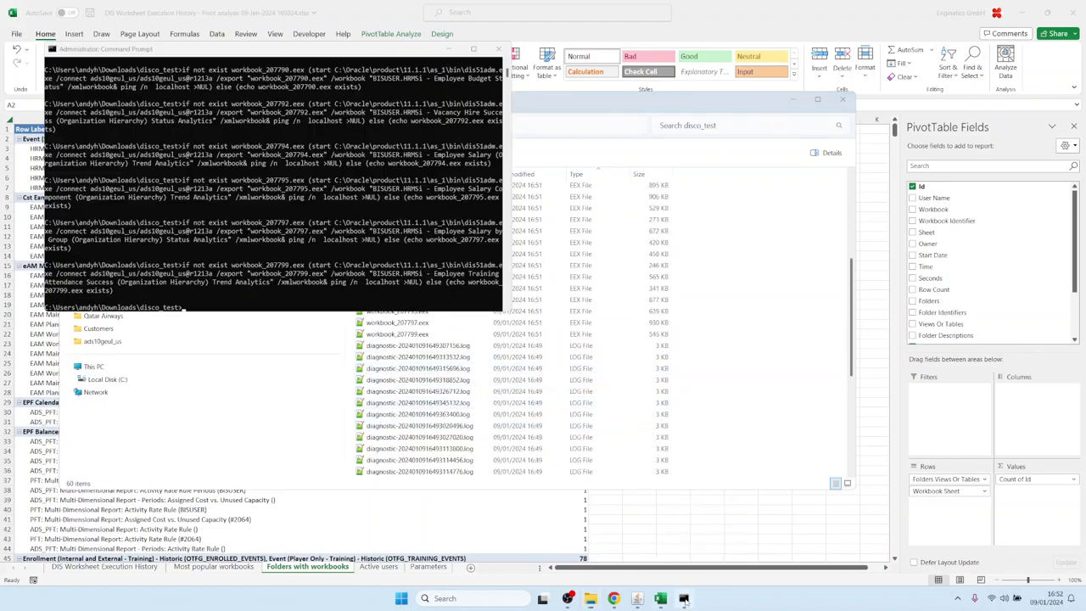
pyautogui.write('del *.lo')
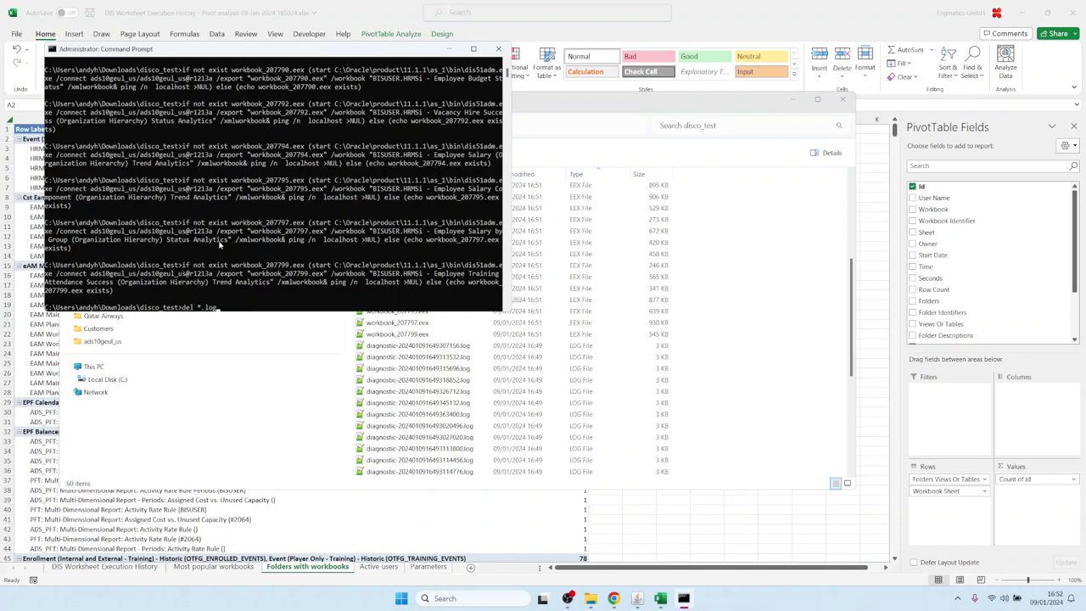
pyautogui.write('g')
pyautogui.press('Return')
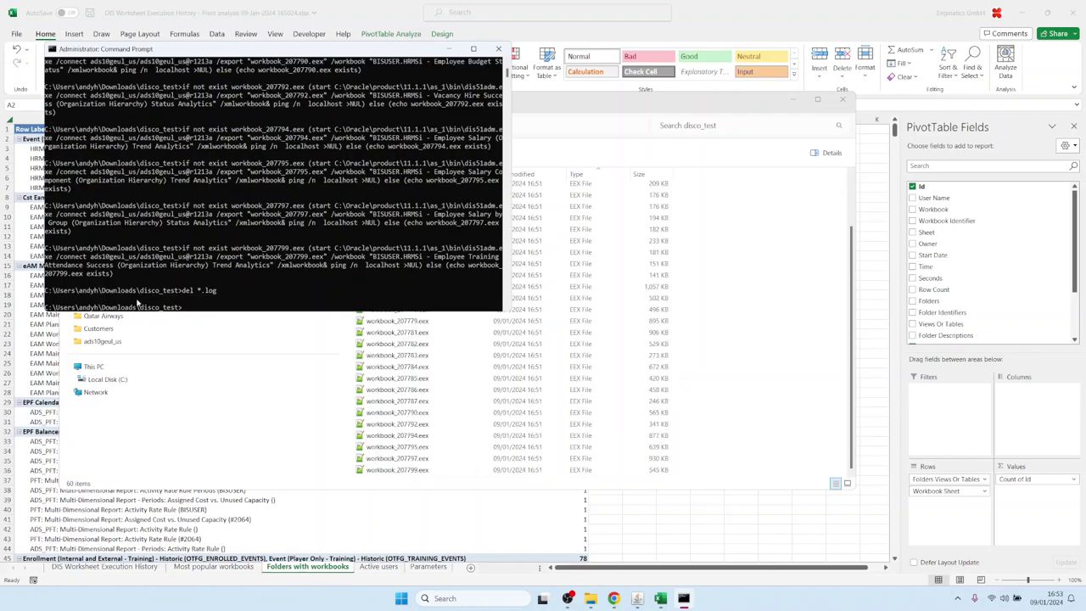
# Step: Confirm in File Explorer that only the 30 workbook .eex exports remain
pyautogui.click(760, 353)
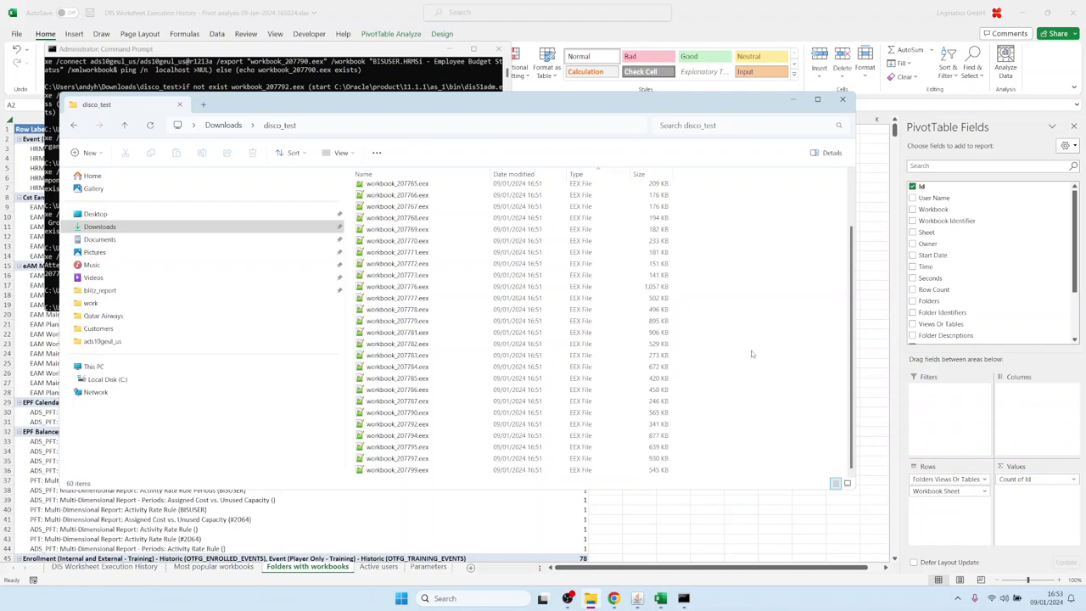
pyautogui.click(230, 75)
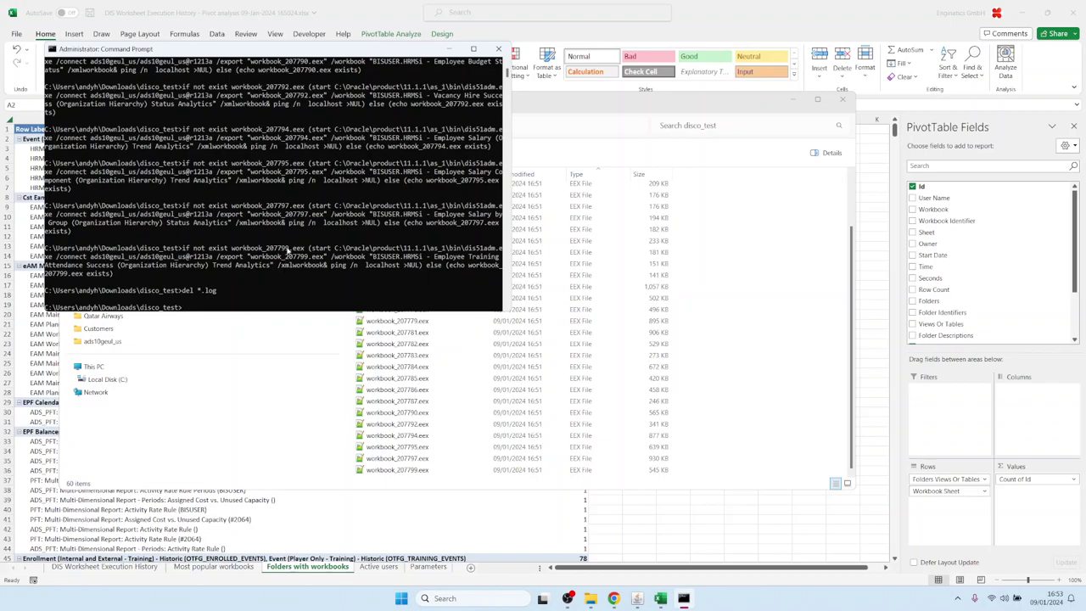
pyautogui.click(779, 371)
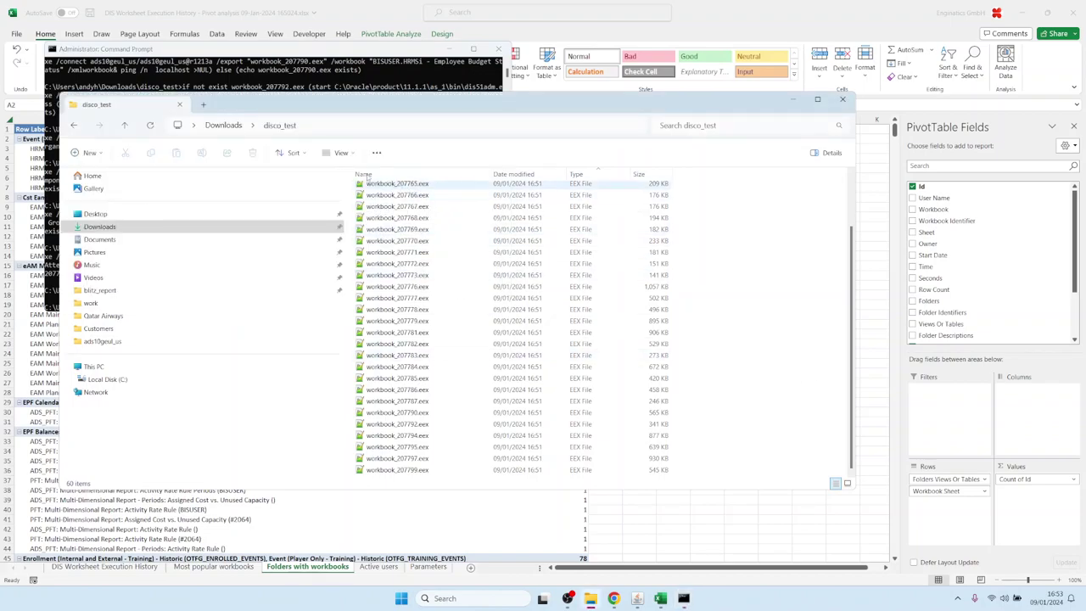
pyautogui.hotkey('ctrl', 'a')
pyautogui.click(414, 298)
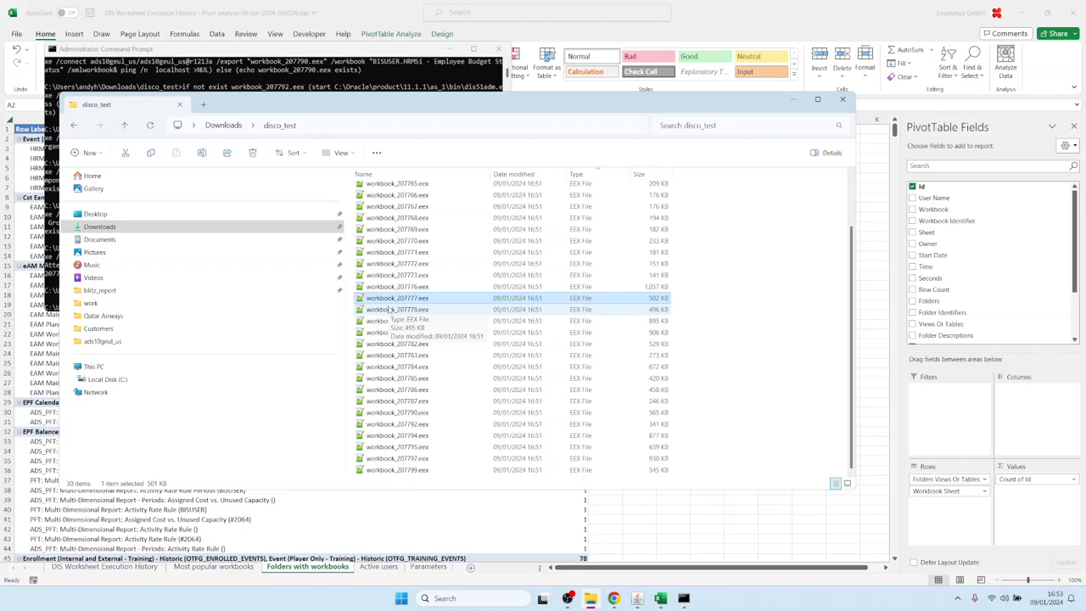
# Step: Go to Downloads > ads10geul_us and select all 311 workbook exports
pyautogui.click(230, 125)
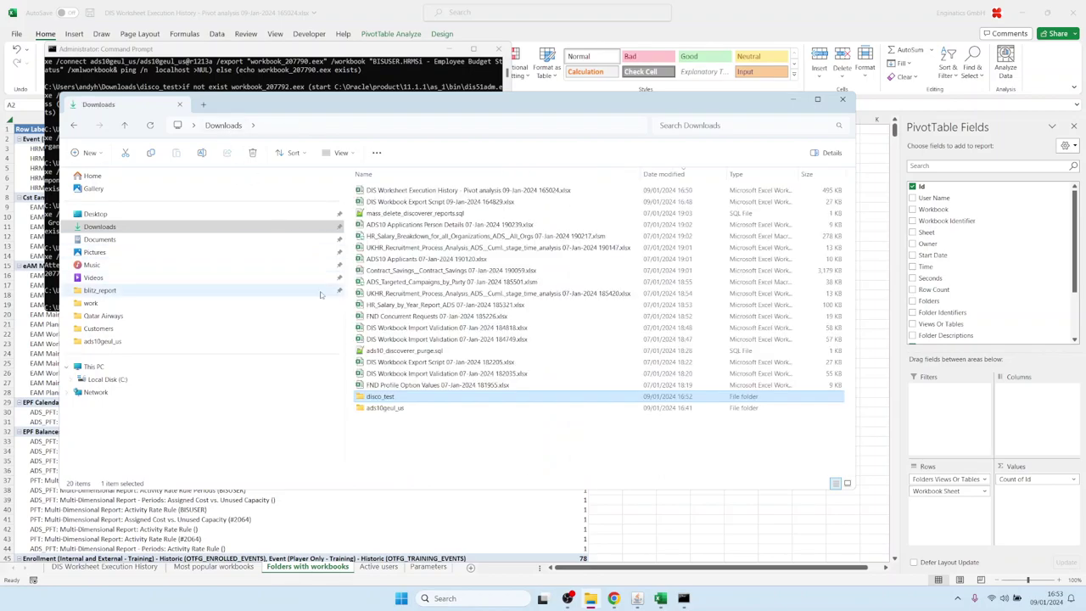
pyautogui.doubleClick(379, 408)
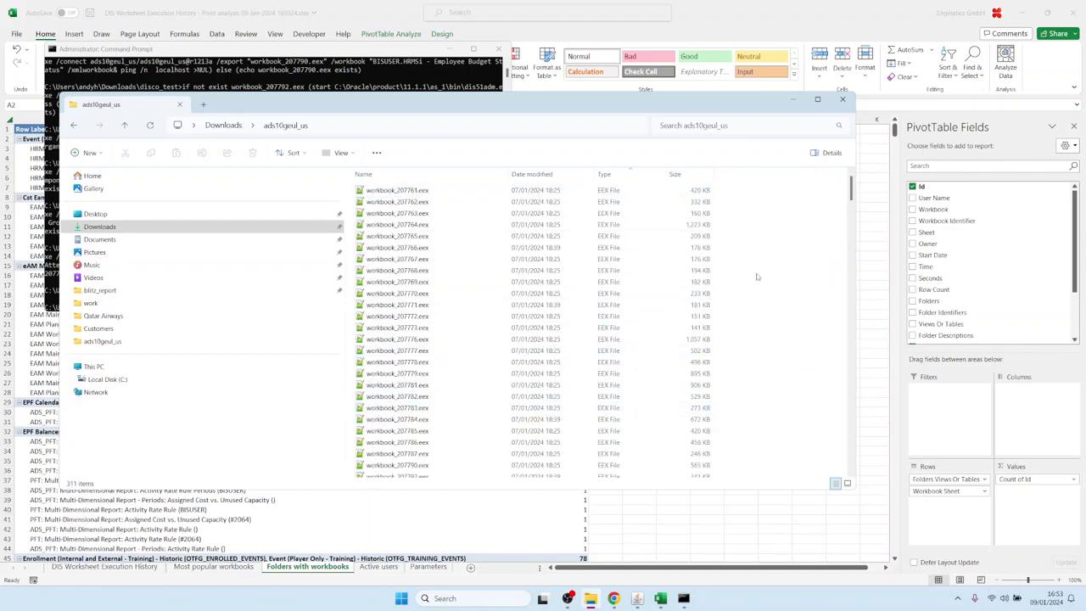
pyautogui.hotkey('ctrl', 'a')
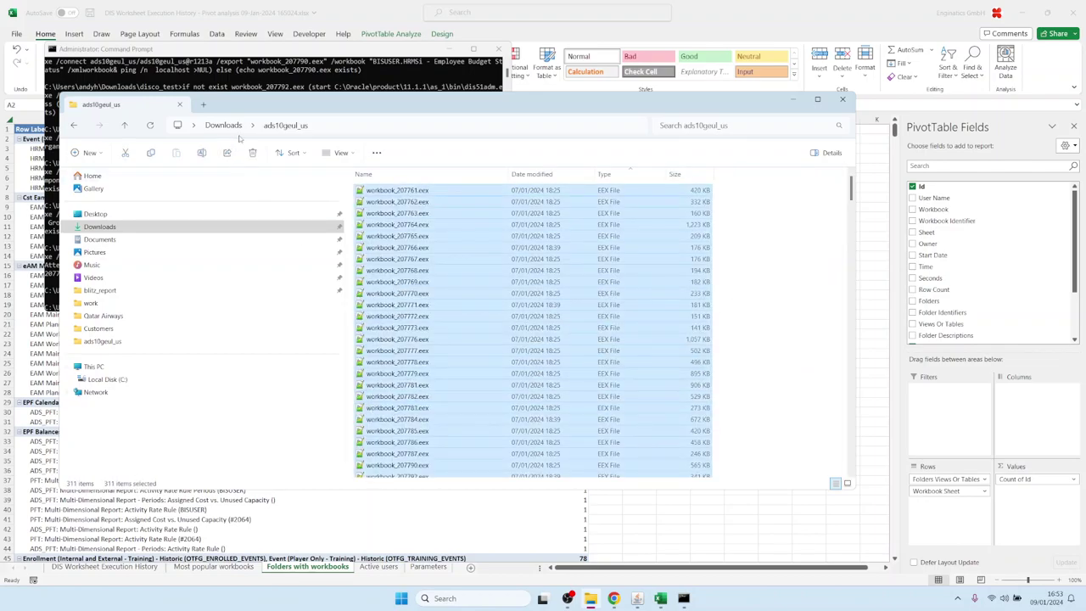
# Step: Compress the selected files into workbooks.zip, then bring up Oracle's Blitz Reports Setup form
pyautogui.rightClick(413, 225)
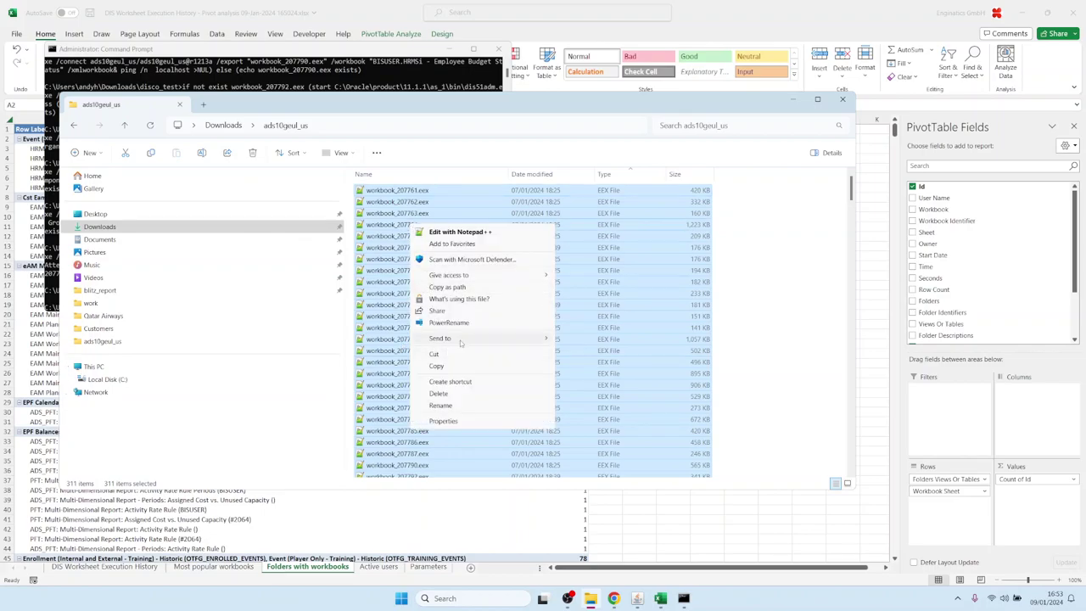
pyautogui.moveTo(458, 339)
pyautogui.click(566, 353)
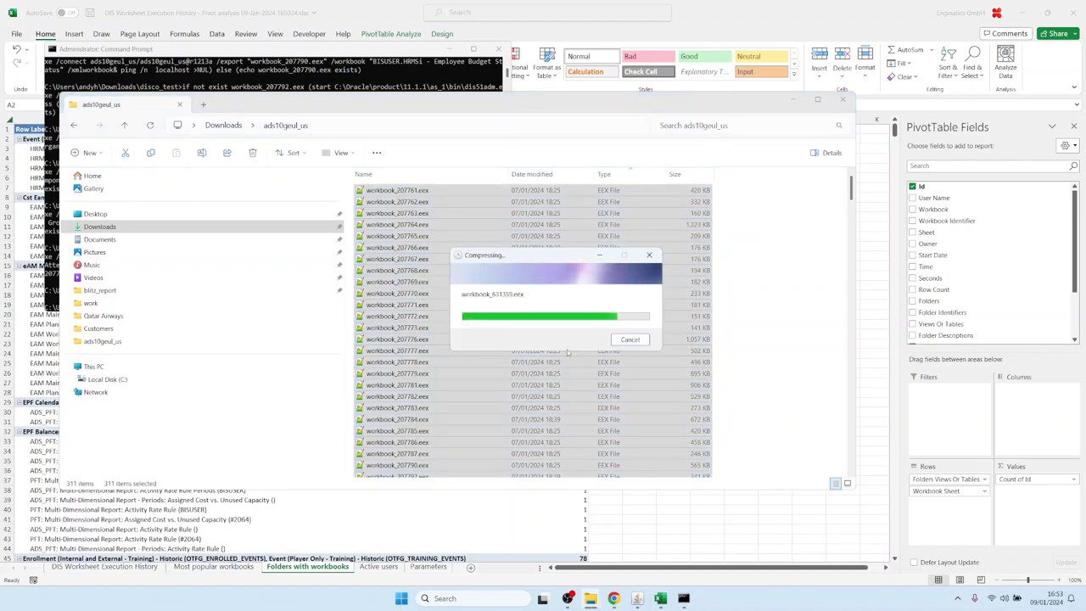
pyautogui.write('wor')
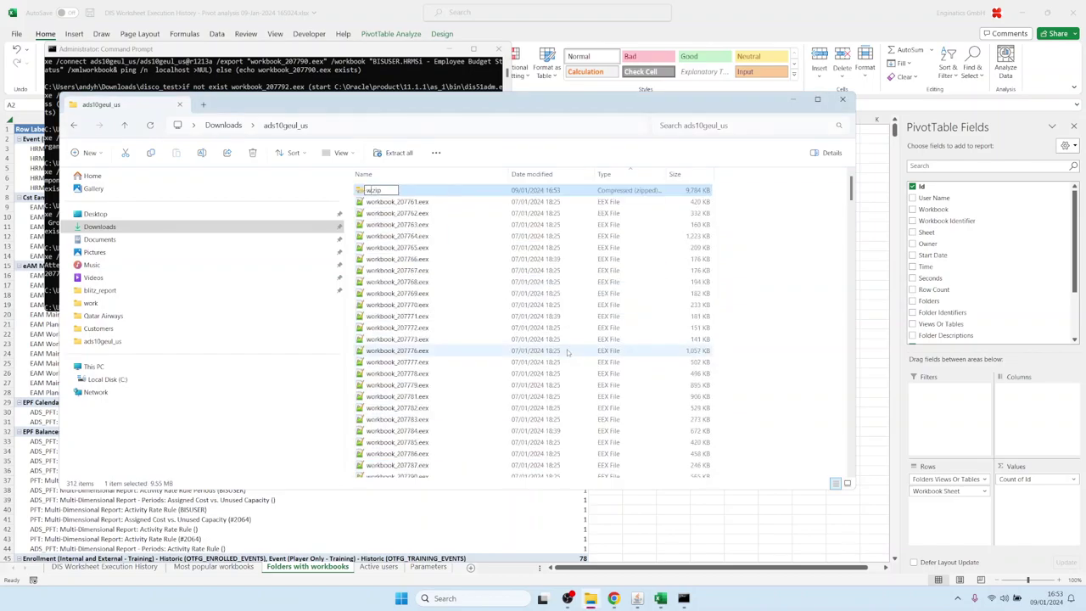
pyautogui.write('kbooks')
pyautogui.press('Return')
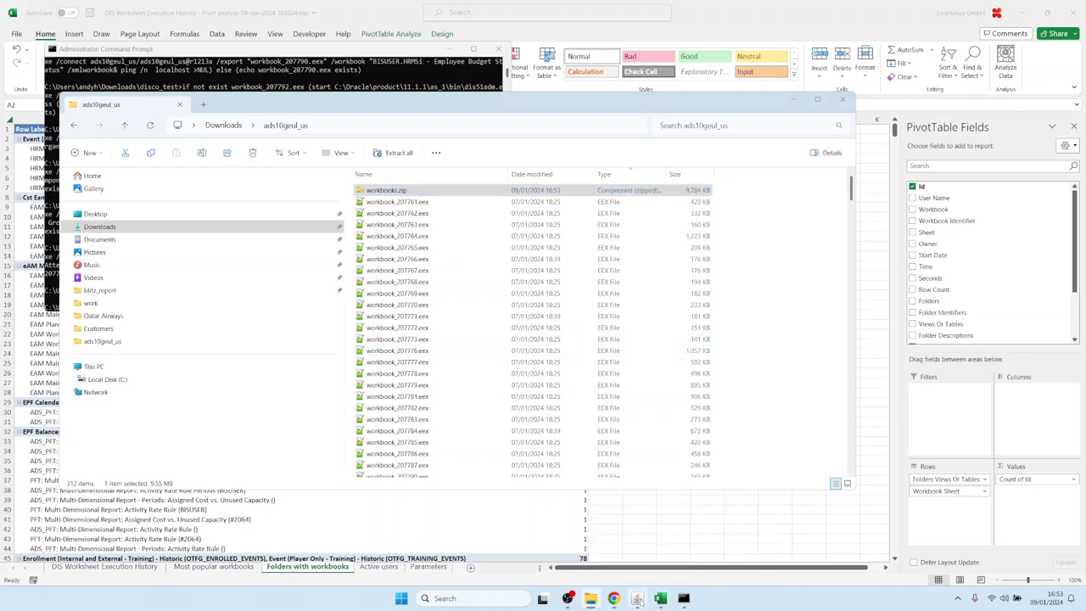
pyautogui.click(637, 543)
pyautogui.click(248, 57)
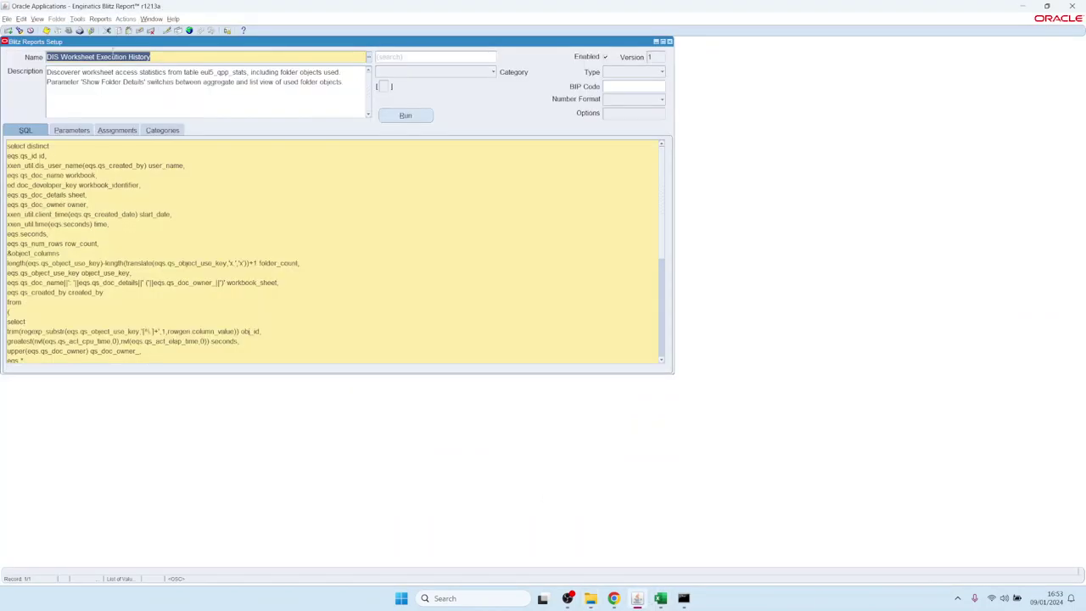
# Step: Upload workbooks.zip through Blitz Report's Tools > Import > XML Upload
pyautogui.click(77, 19)
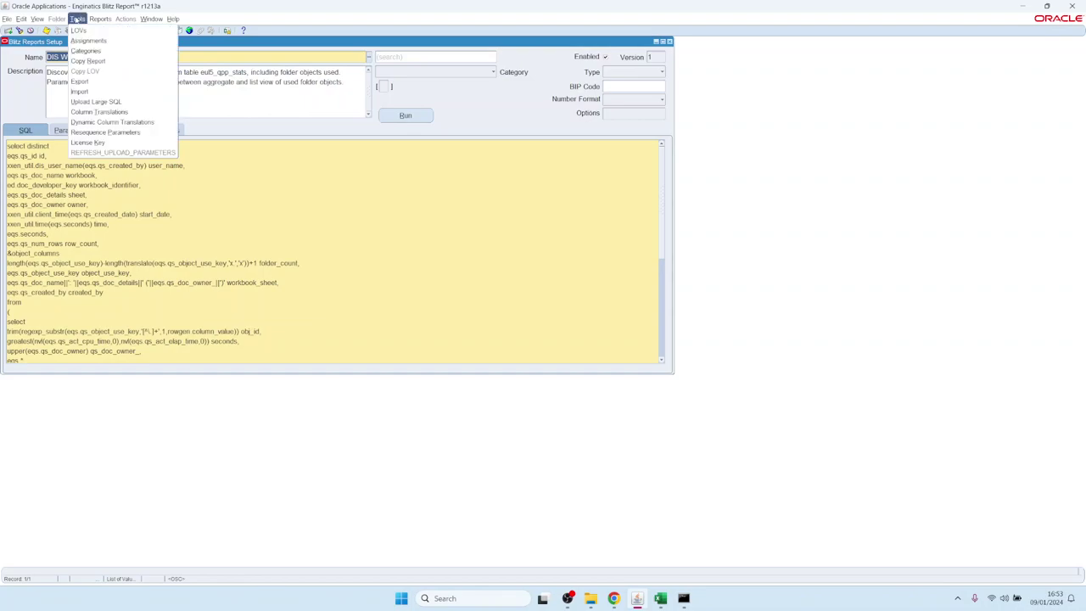
pyautogui.click(85, 90)
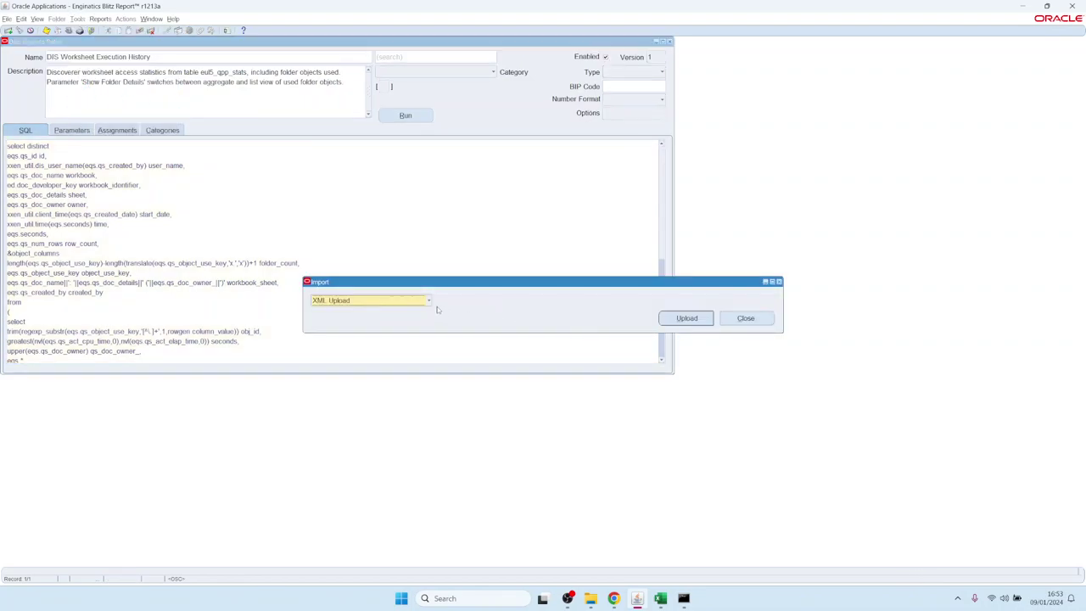
pyautogui.click(432, 305)
pyautogui.click(687, 318)
pyautogui.click(83, 111)
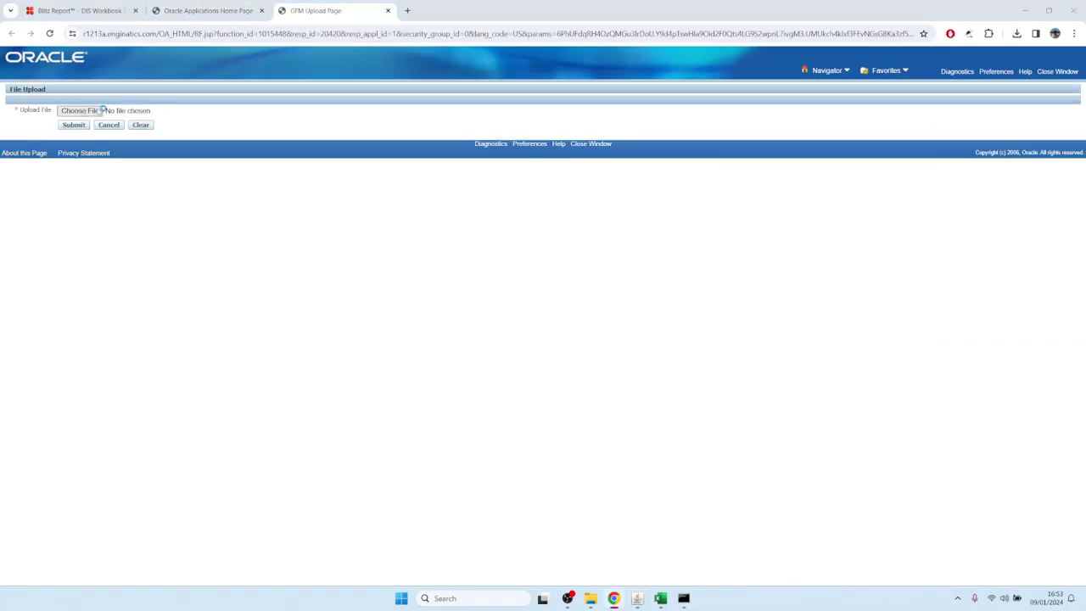
pyautogui.click(229, 96)
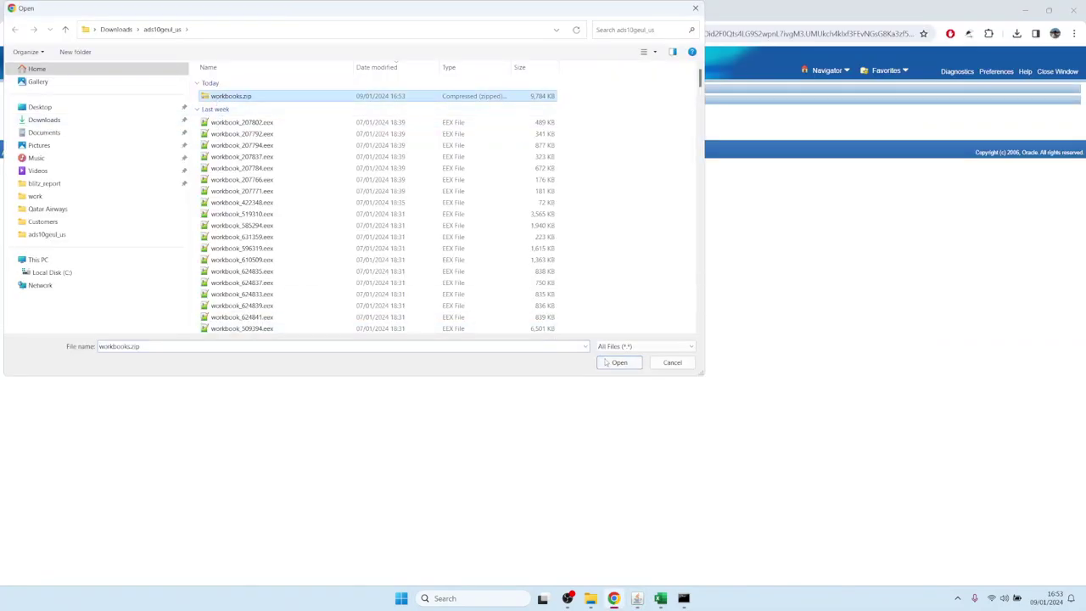
pyautogui.press('Return')
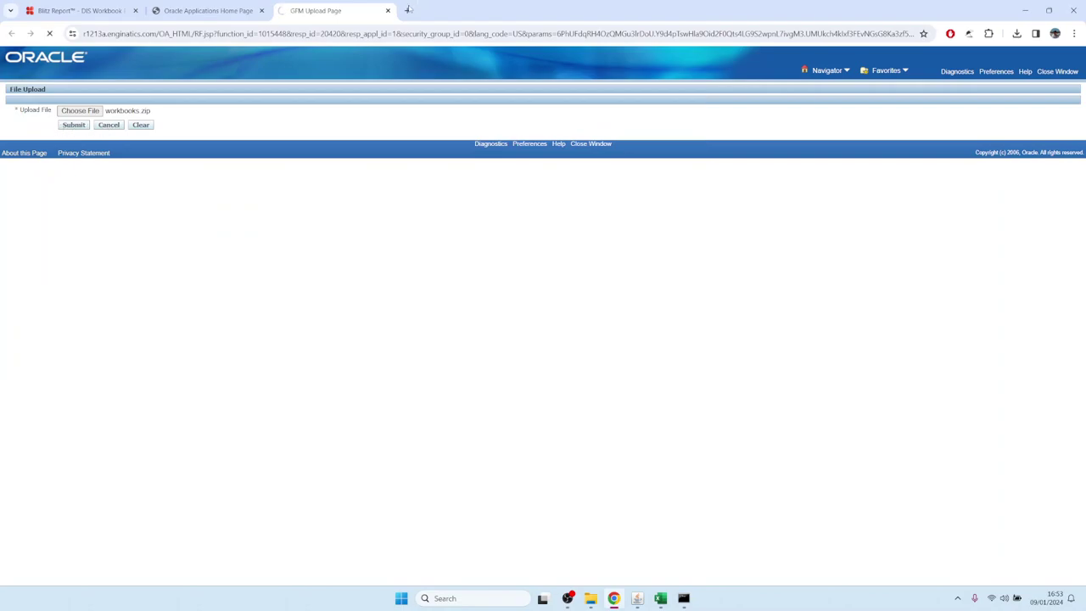
pyautogui.click(388, 11)
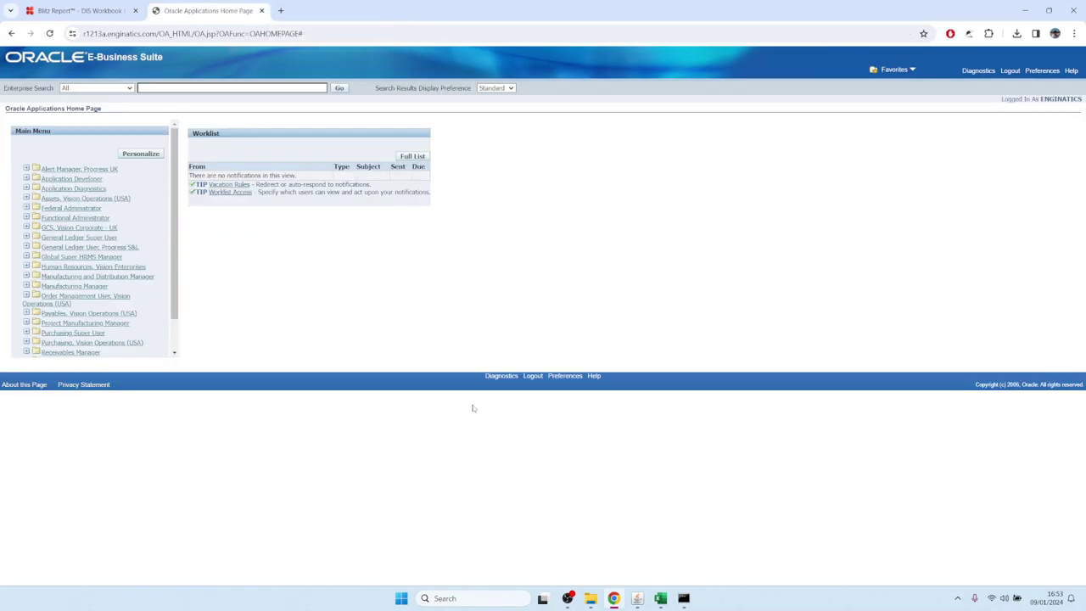
pyautogui.click(637, 598)
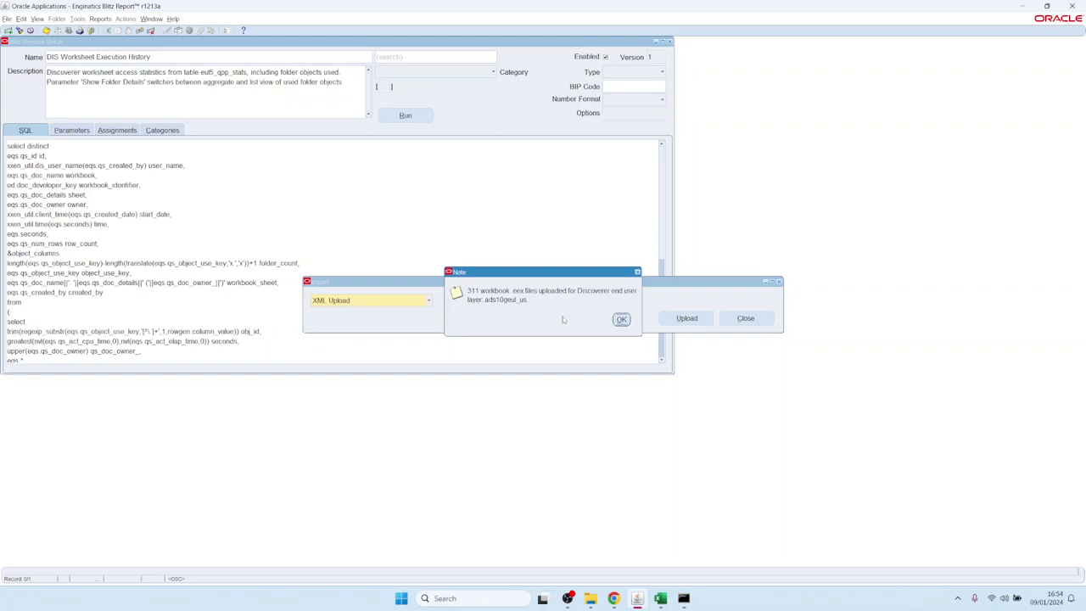
# Step: Acknowledge the 311-files note and start a new Blitz Report Discoverer Import request
pyautogui.click(621, 319)
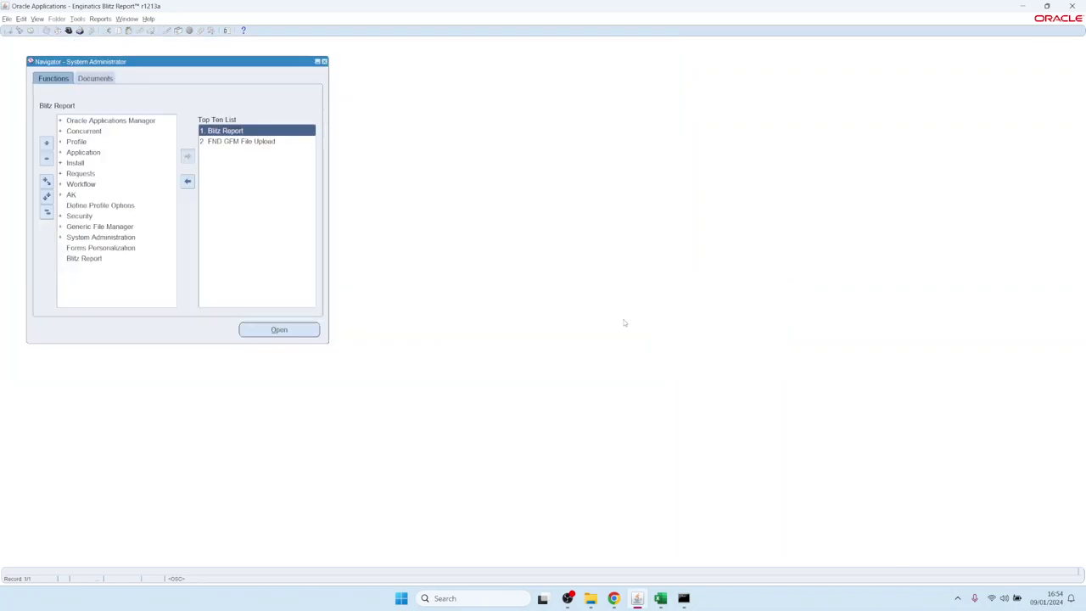
pyautogui.click(36, 20)
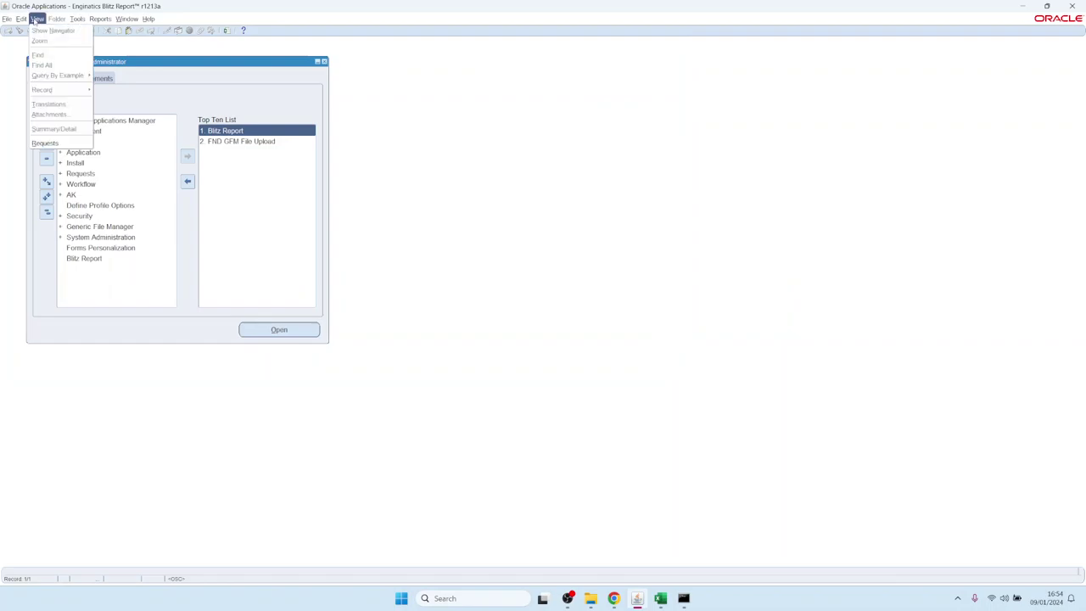
pyautogui.click(44, 142)
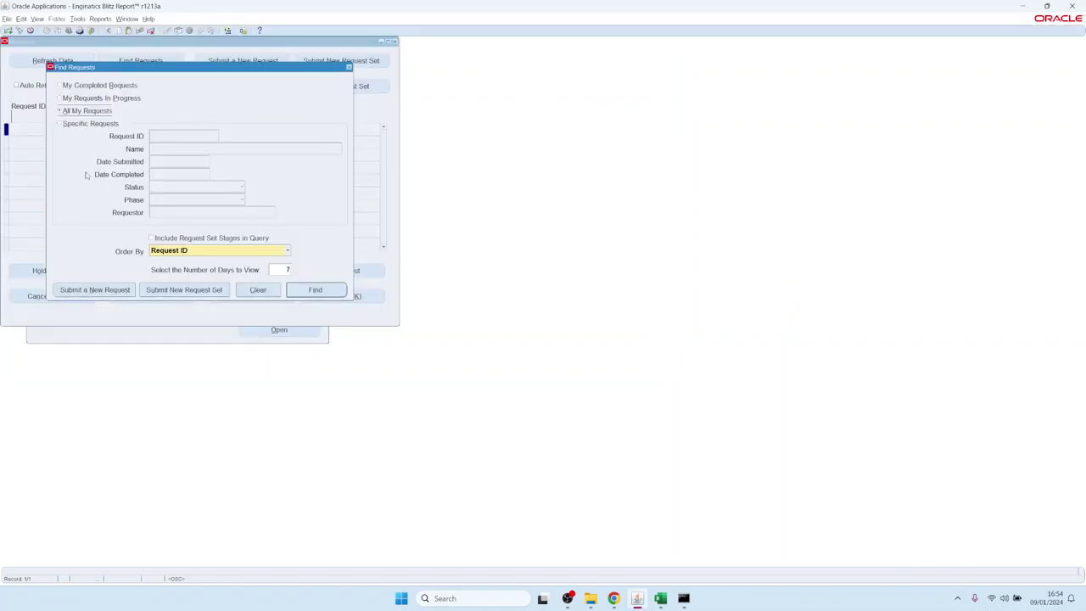
pyautogui.click(91, 290)
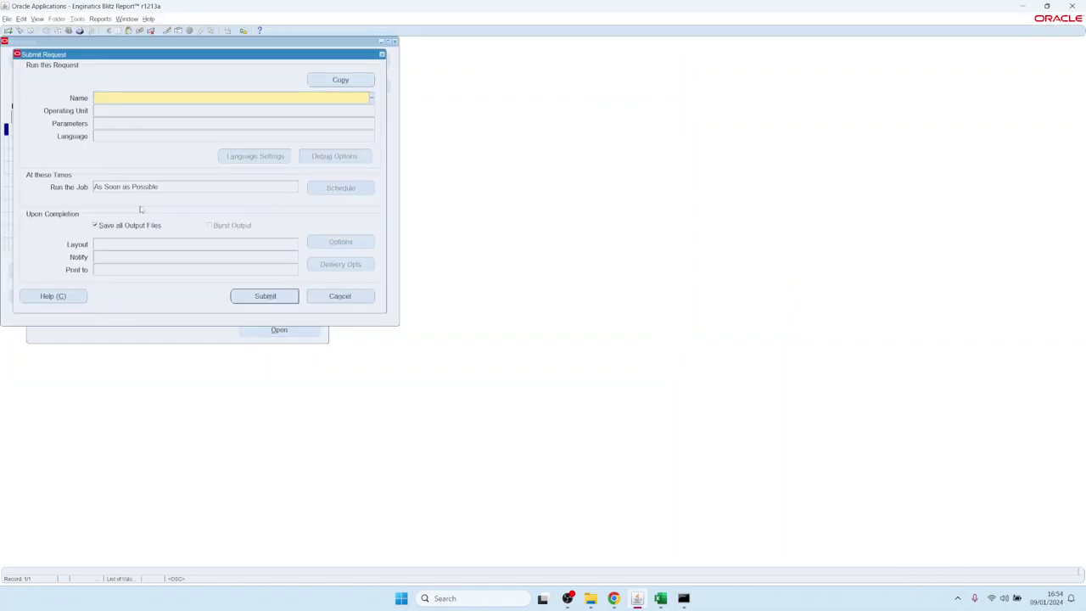
pyautogui.write('Blitz%')
pyautogui.press('Tab')
pyautogui.press('Down')
pyautogui.press('Down')
pyautogui.press('Return')
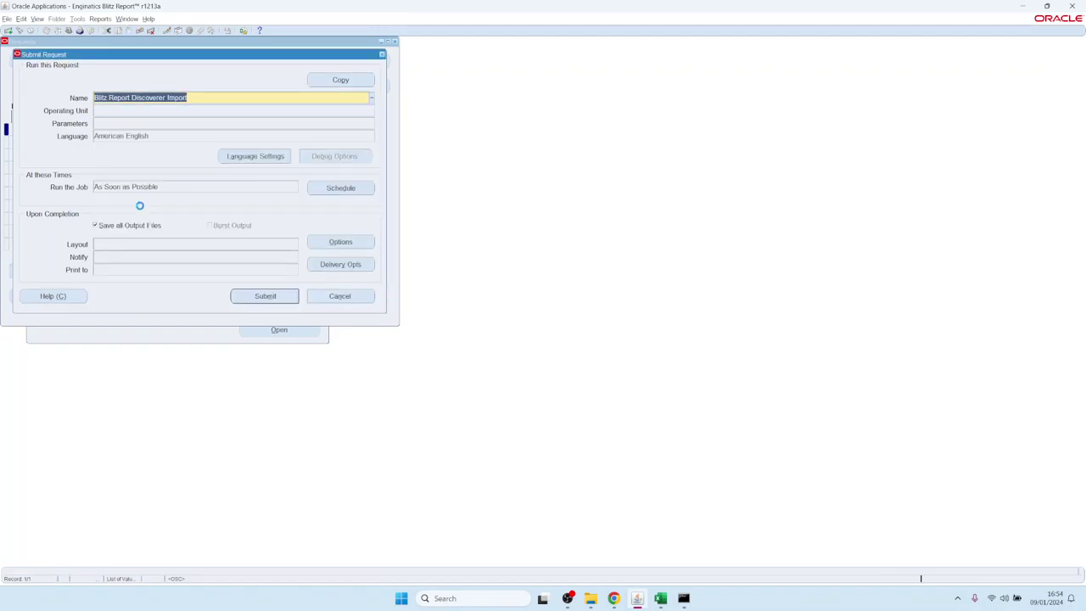
# Step: Set History Date From 01-JAN-2004 and prefix ADS10, submit, and check the request list
pyautogui.click(460, 274)
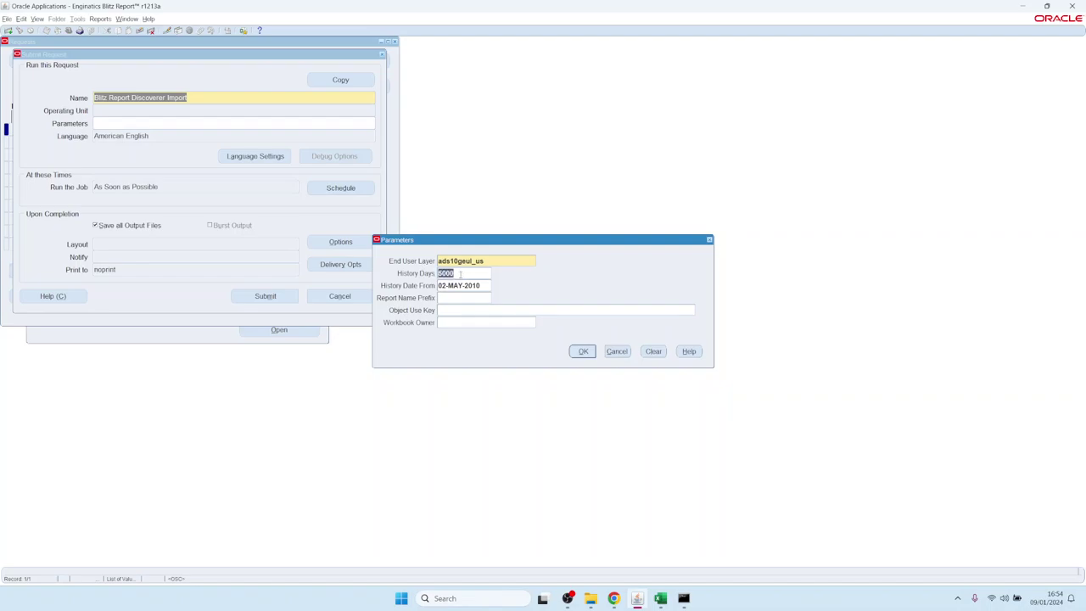
pyautogui.press('Delete')
pyautogui.write('1jan04')
pyautogui.press('Tab')
pyautogui.write('ADS1')
pyautogui.click(582, 352)
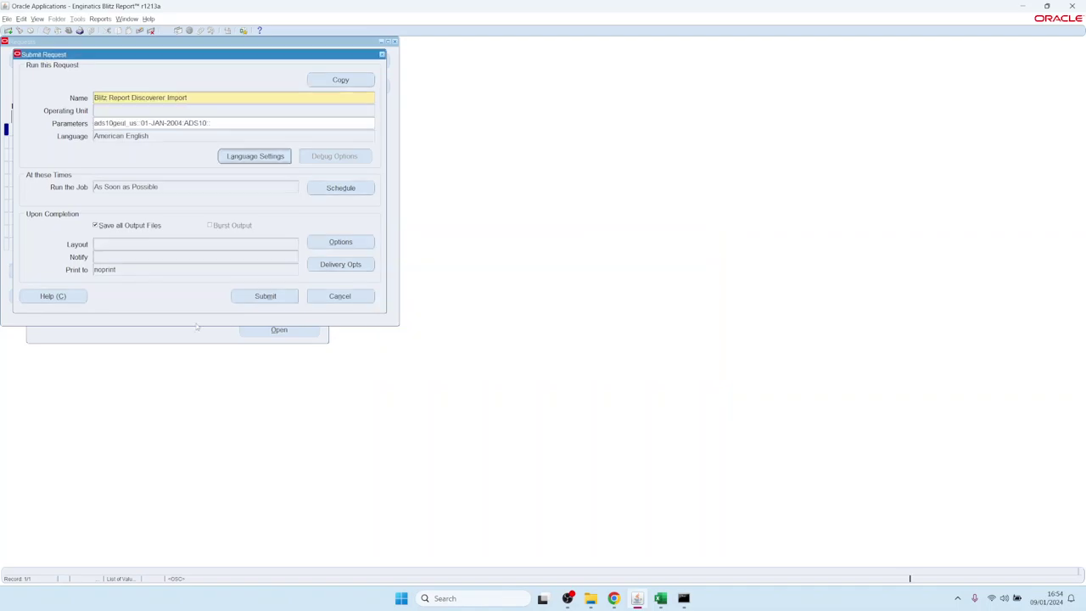
pyautogui.click(265, 296)
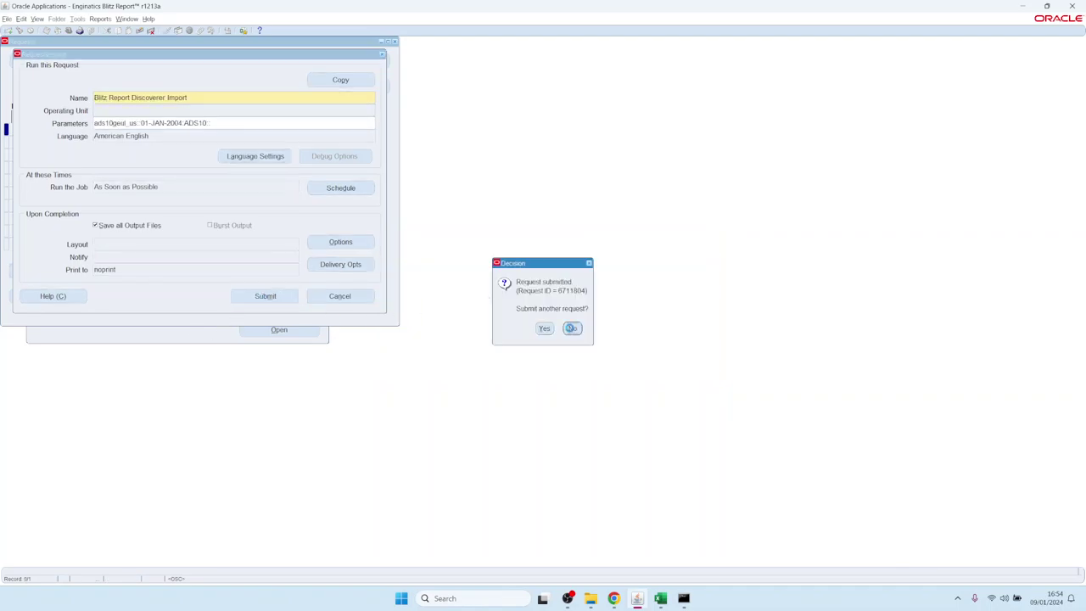
pyautogui.click(572, 328)
pyautogui.click(328, 291)
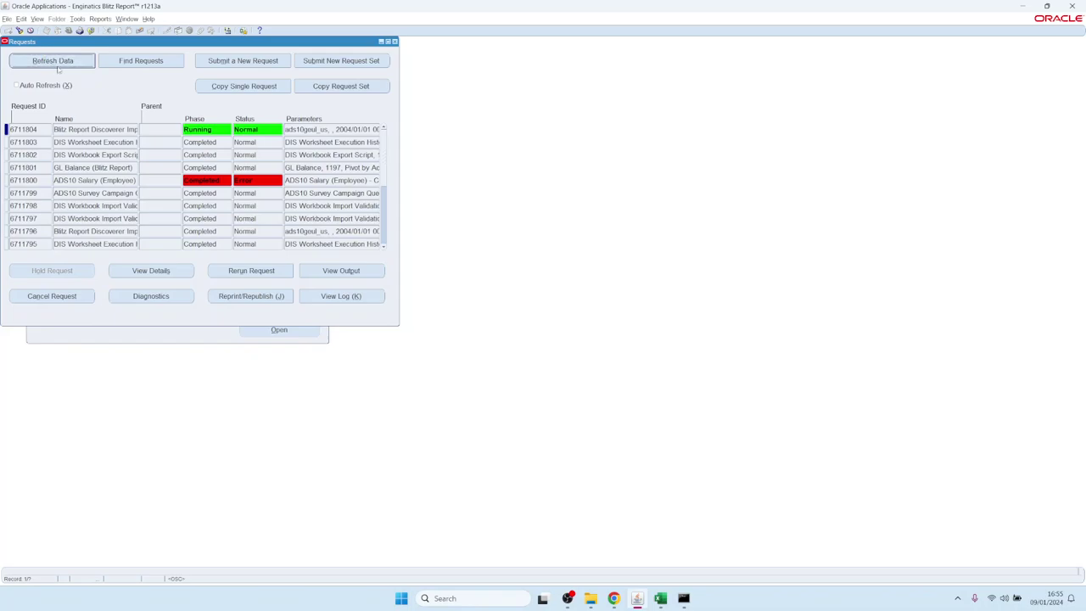
pyautogui.click(394, 41)
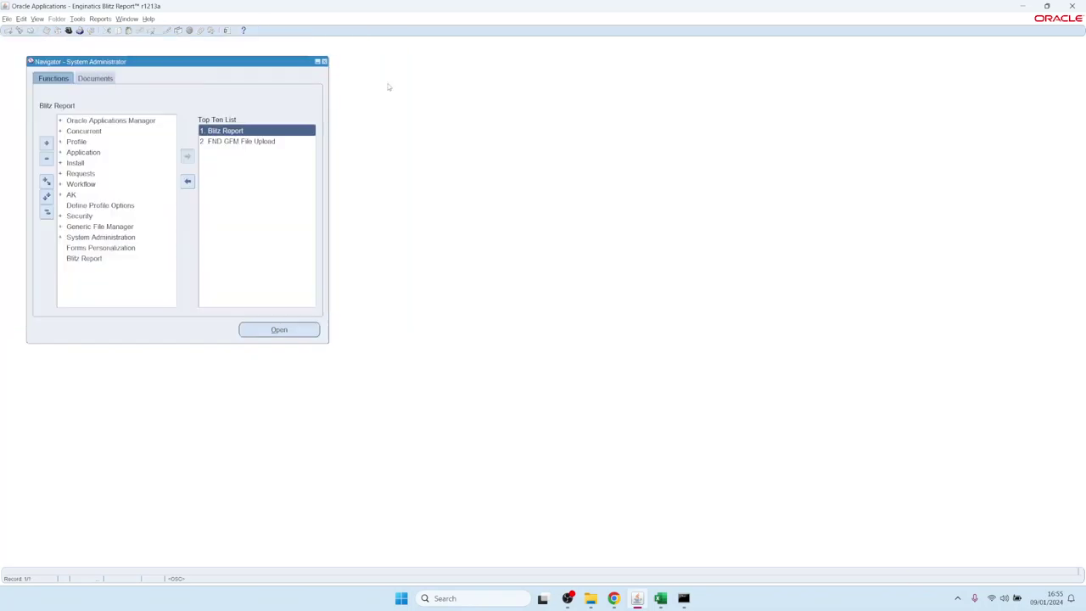
# Step: Load DIS Workbook Import Validation with Accessed after 01-JAN-2004 and run it
pyautogui.doubleClick(238, 130)
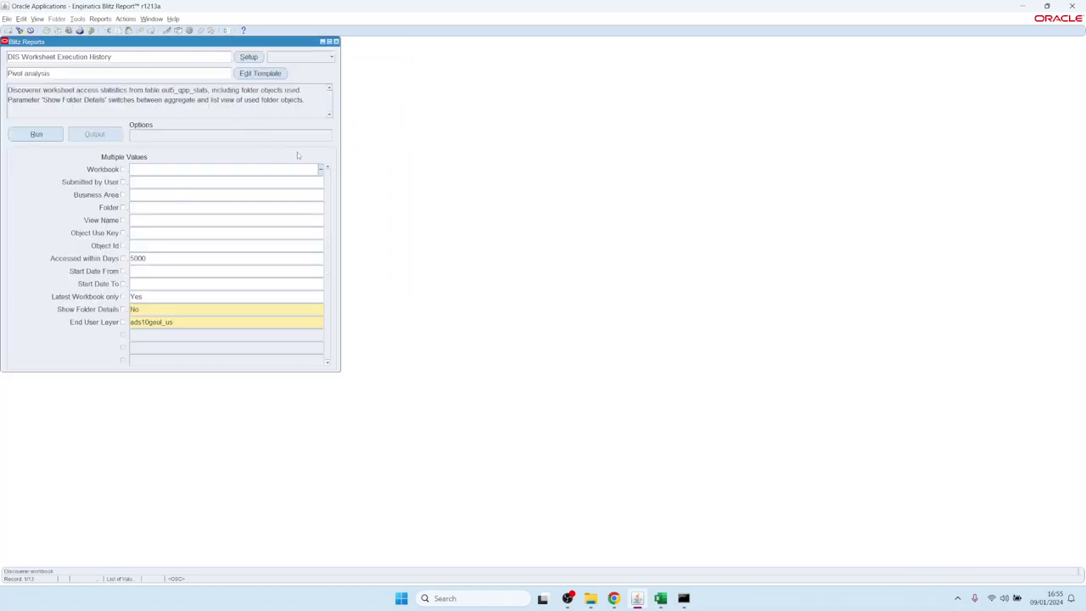
pyautogui.hotkey('ctrl', 'l')
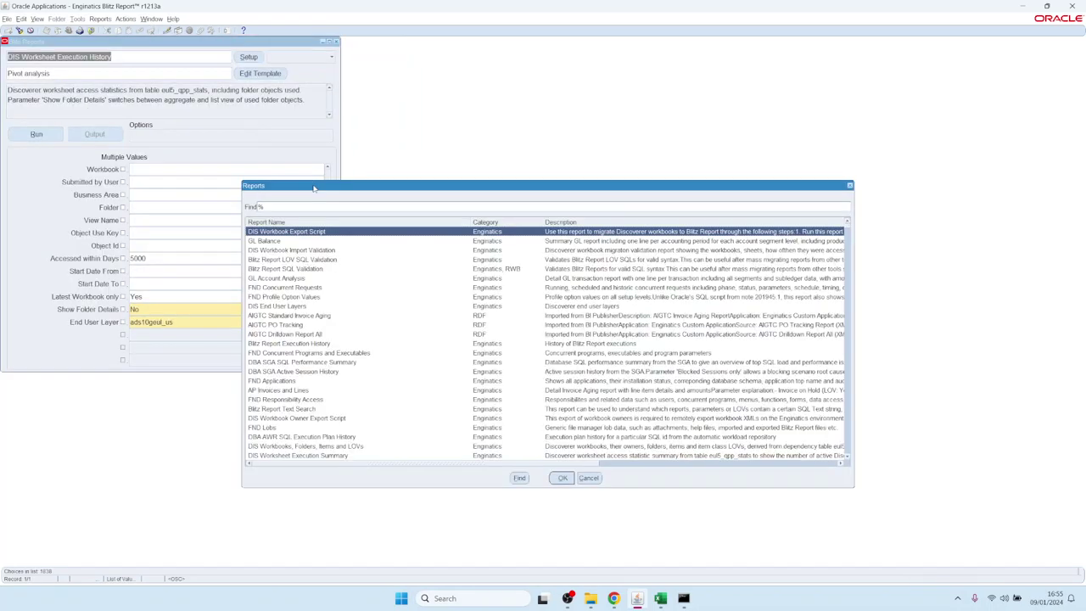
pyautogui.write('dis')
pyautogui.press('Down')
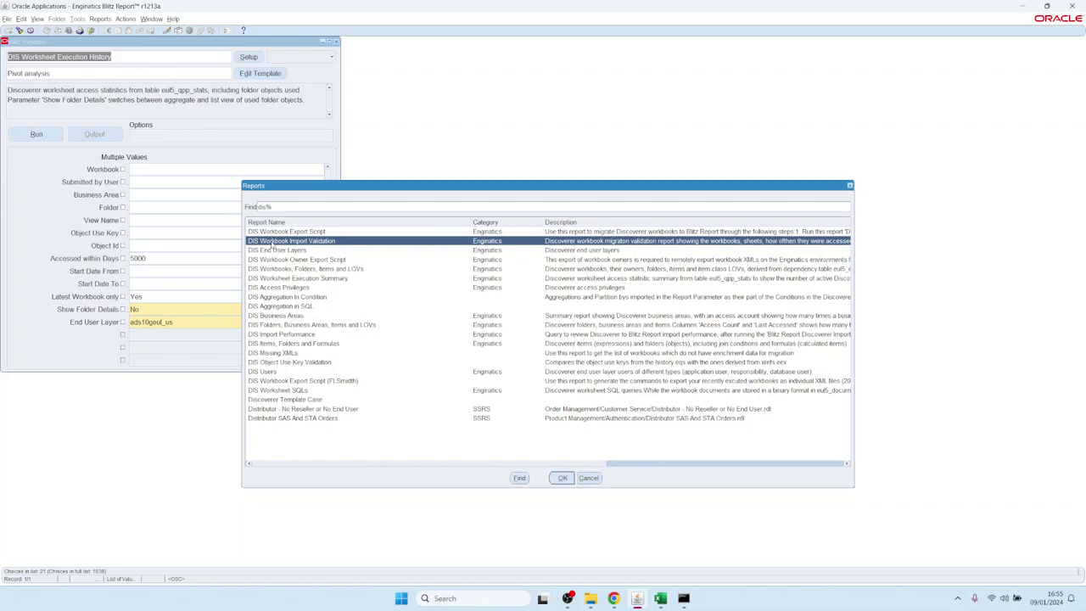
pyautogui.doubleClick(272, 242)
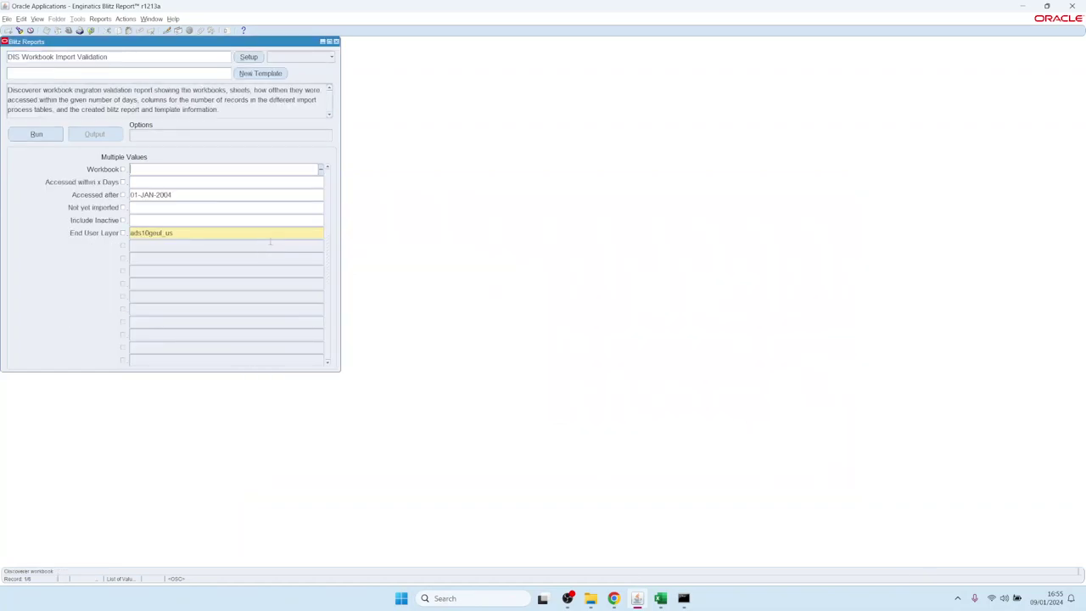
pyautogui.click(175, 192)
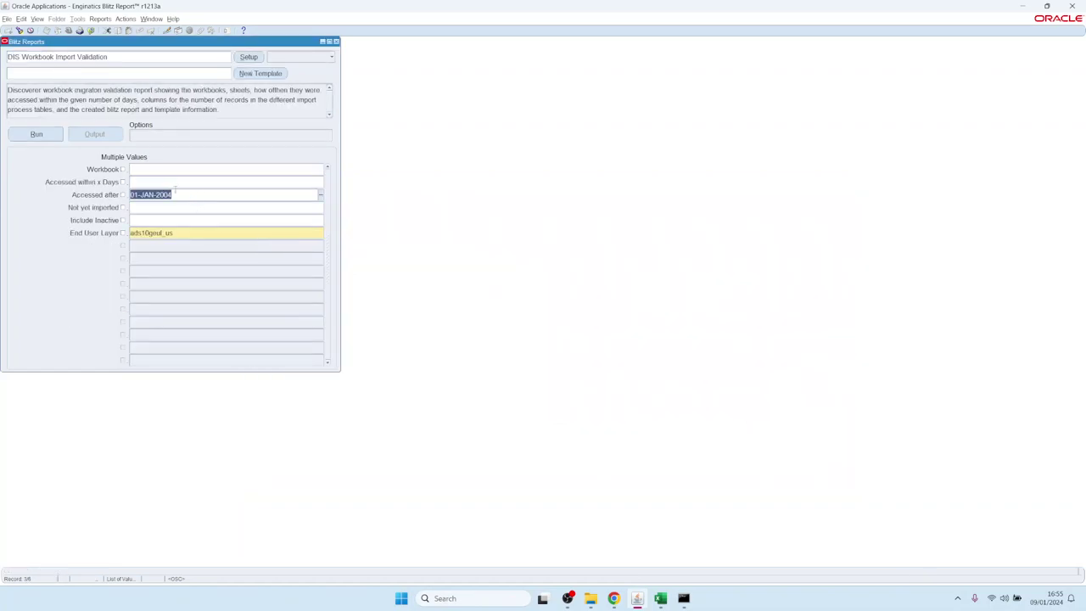
pyautogui.click(38, 135)
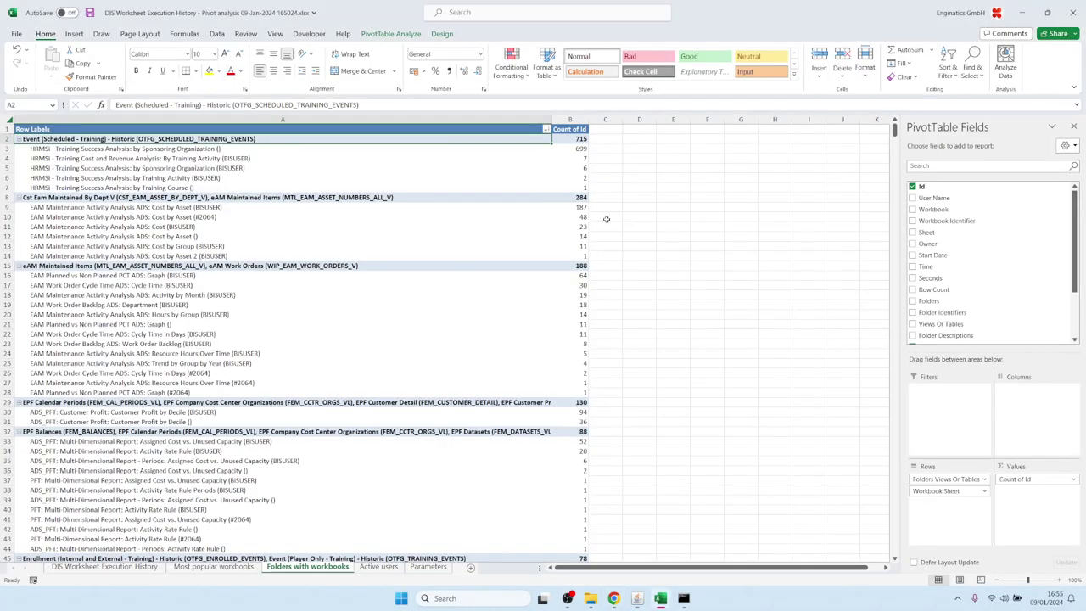
pyautogui.click(480, 239)
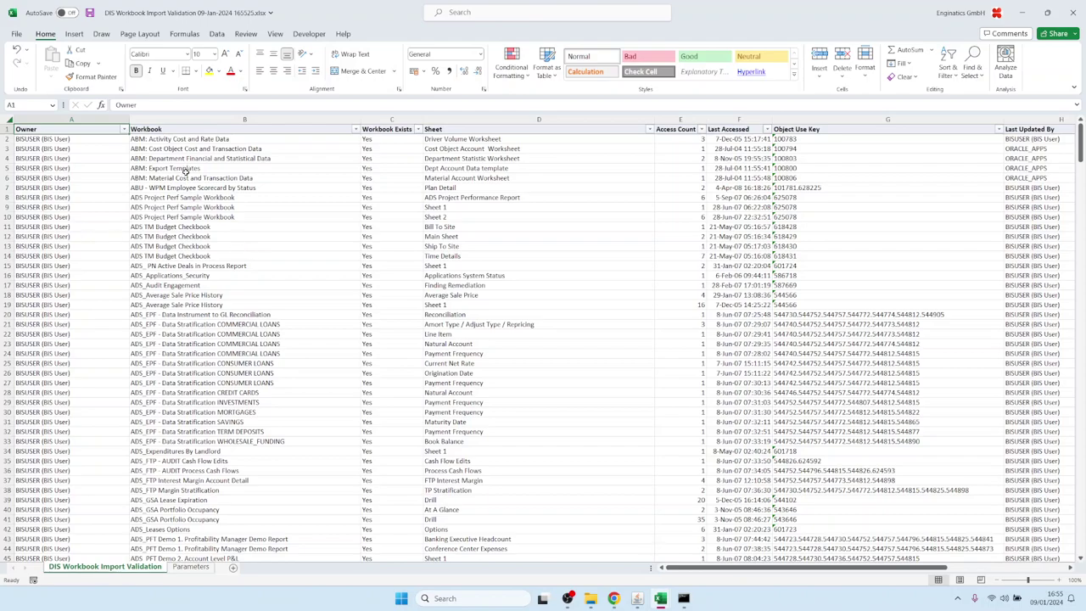
pyautogui.moveTo(185, 170); pyautogui.dragTo(195, 299)
pyautogui.moveTo(472, 149); pyautogui.dragTo(468, 297)
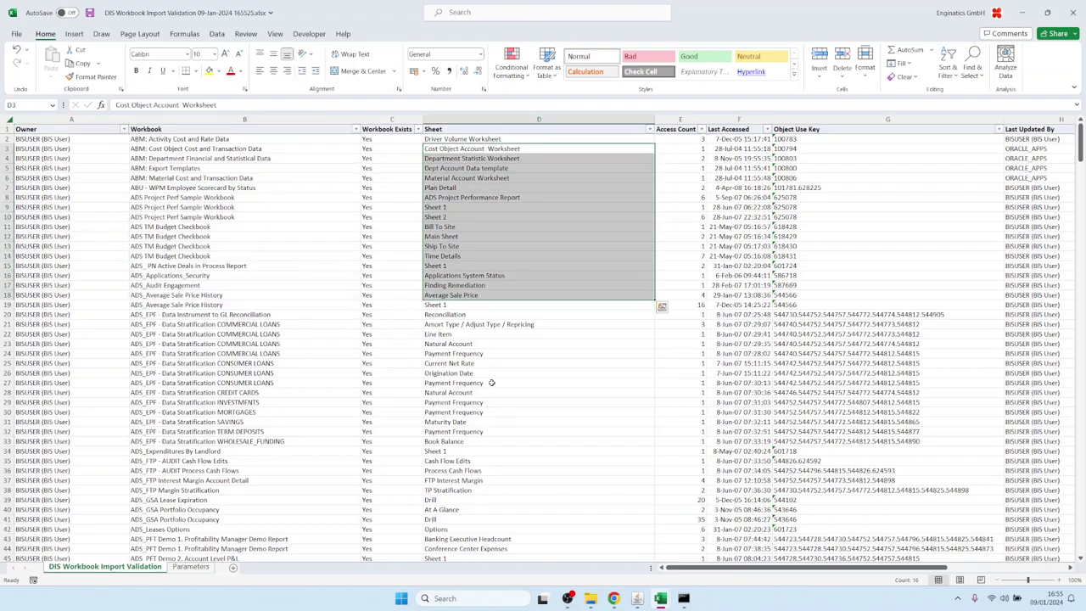
pyautogui.click(521, 374)
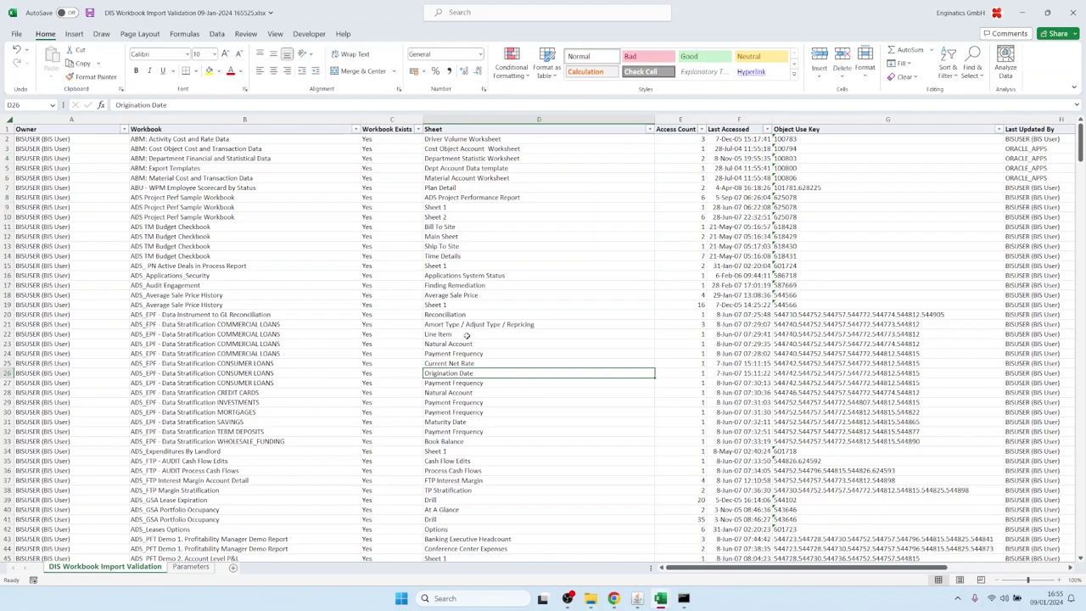
pyautogui.click(444, 305)
pyautogui.click(694, 307)
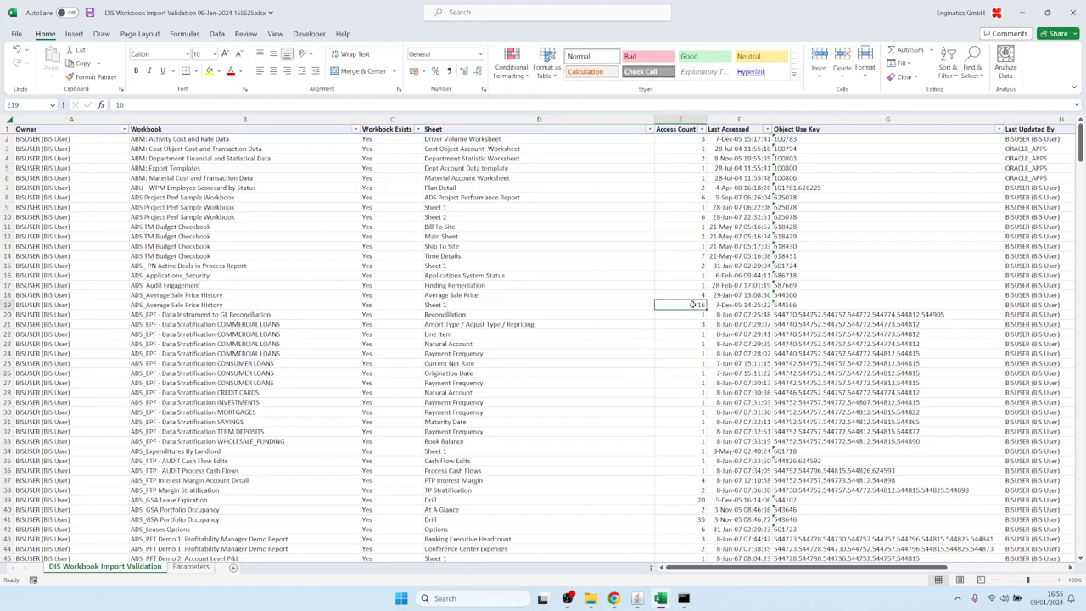
pyautogui.click(181, 307)
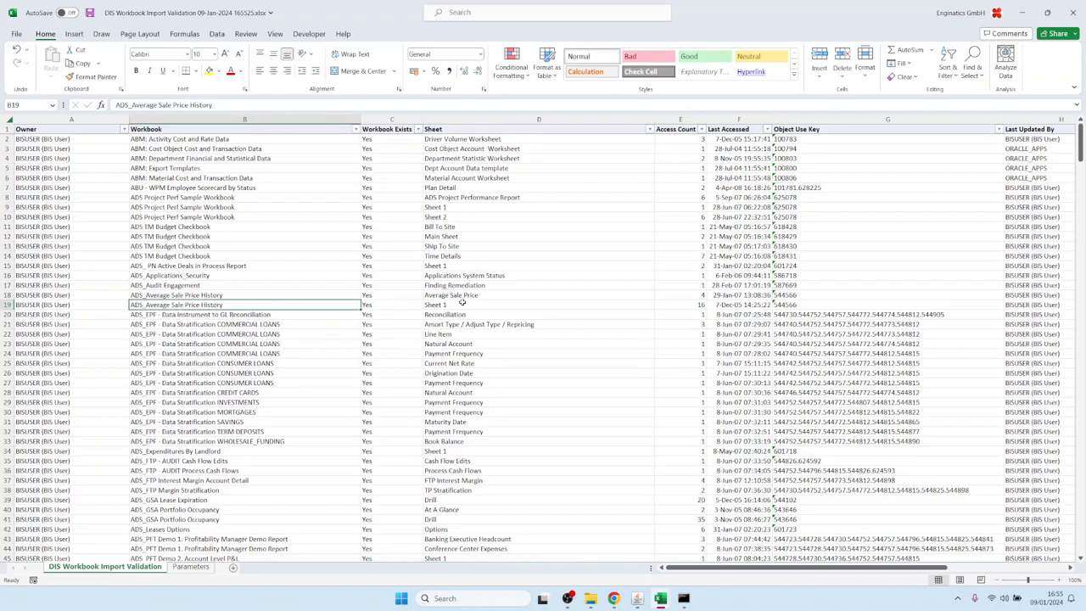
pyautogui.click(691, 305)
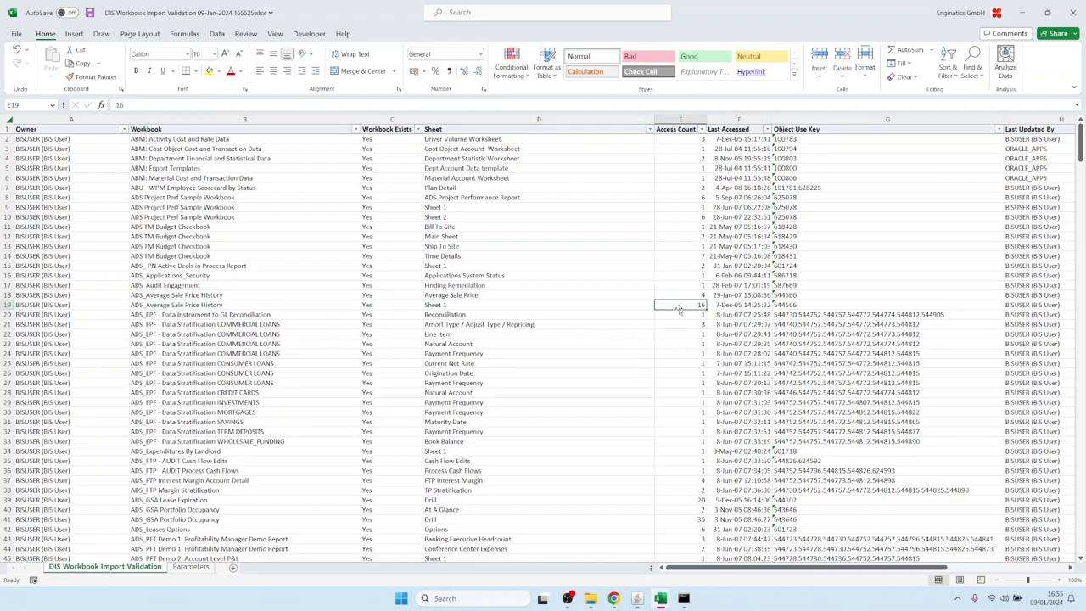
pyautogui.click(718, 306)
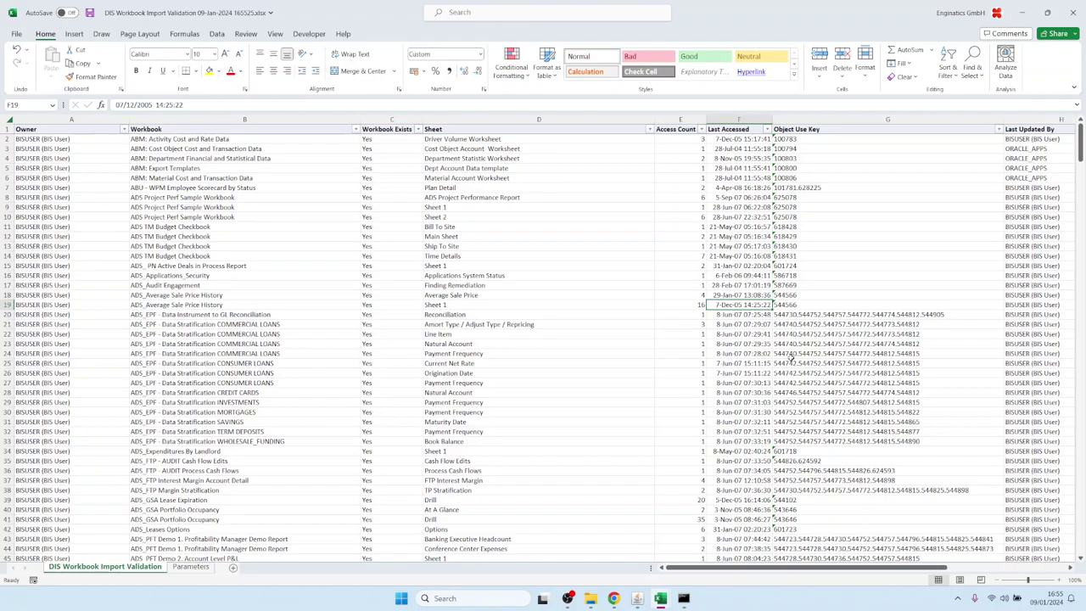
pyautogui.press('Right')
pyautogui.press('Right')
pyautogui.press('Right')
pyautogui.press('Right')
pyautogui.press('Right')
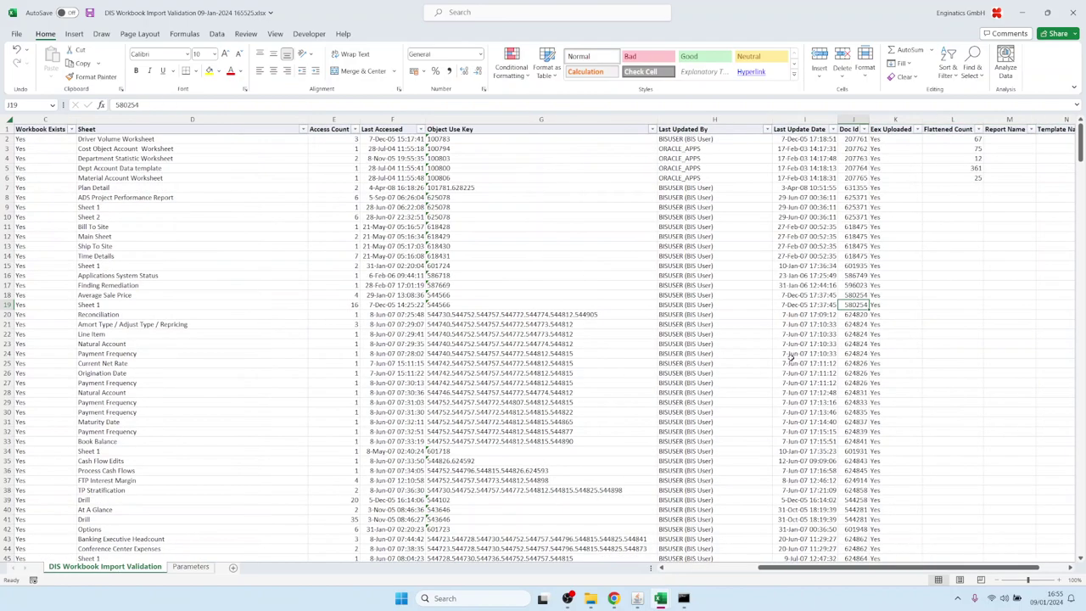
pyautogui.press('Right')
pyautogui.press('Right')
pyautogui.press('Right')
pyautogui.press('Right')
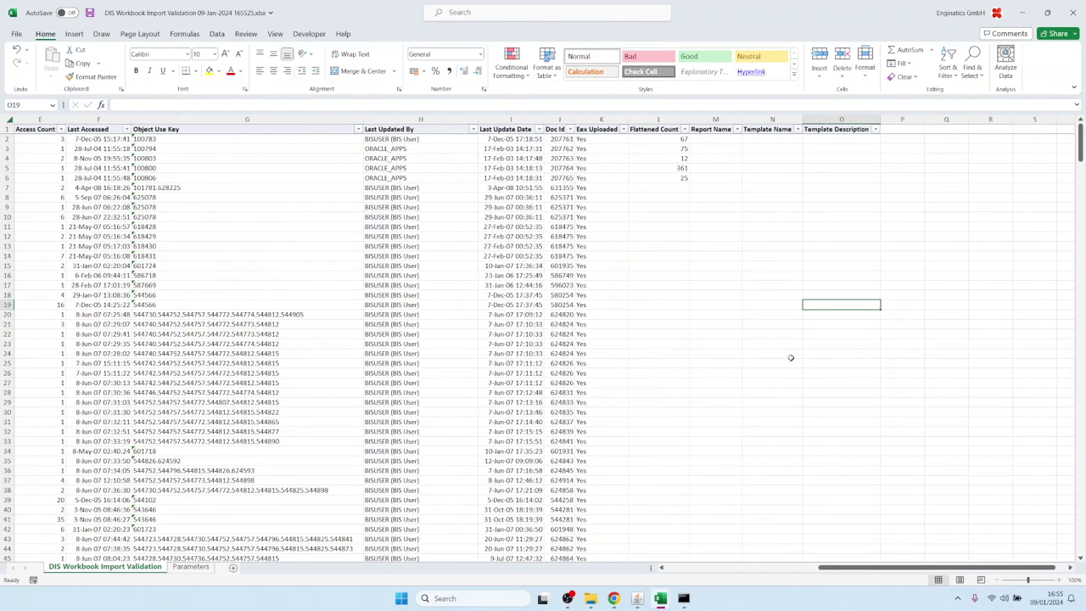
pyautogui.click(601, 119)
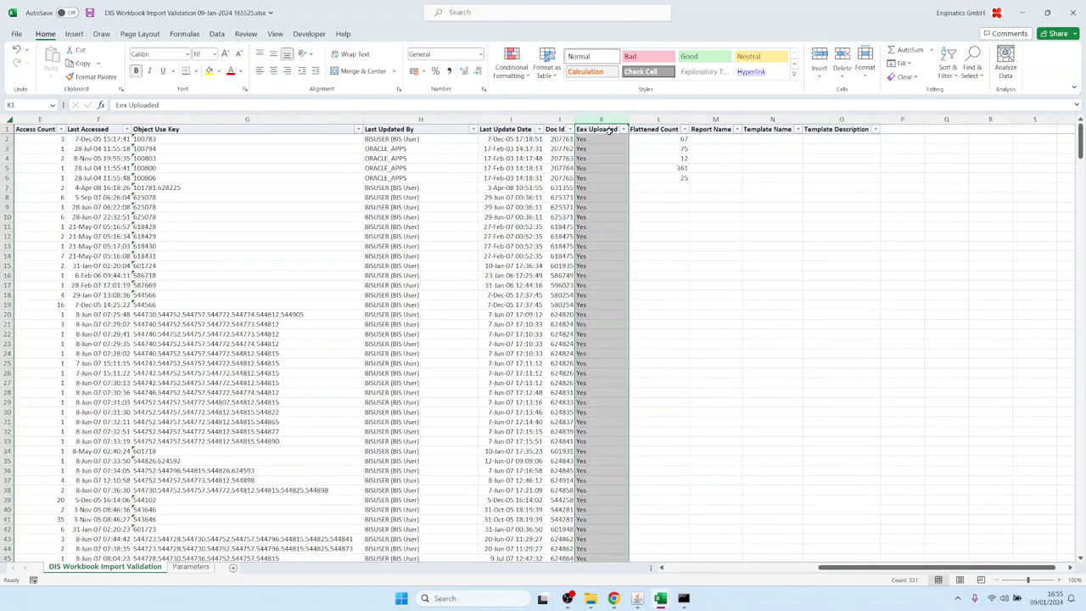
pyautogui.click(624, 129)
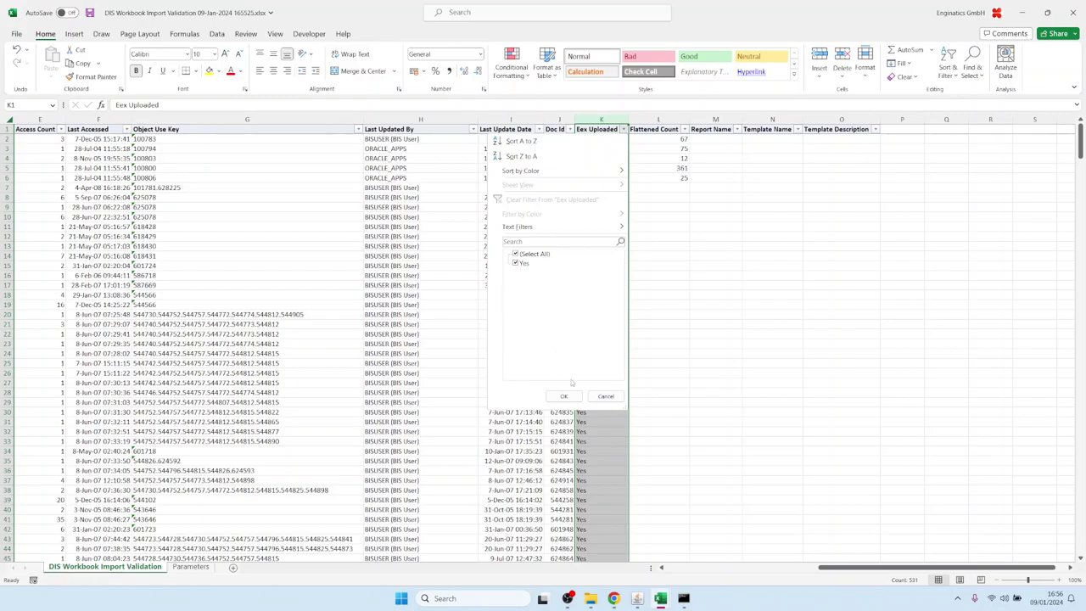
pyautogui.click(605, 397)
pyautogui.click(662, 208)
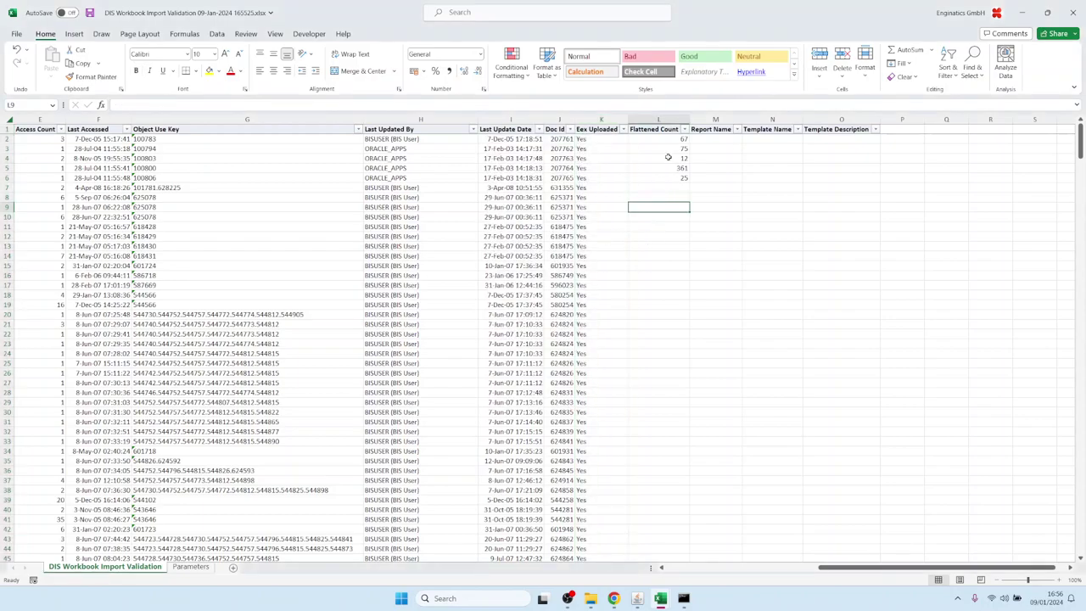
pyautogui.moveTo(672, 149); pyautogui.dragTo(675, 170)
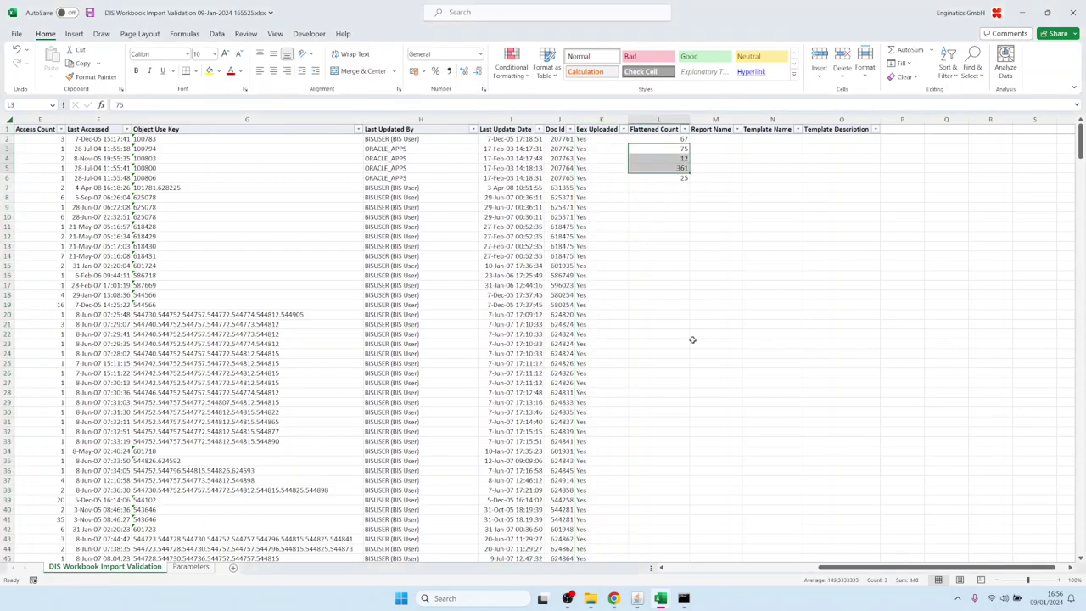
pyautogui.scroll(-12, 696, 362)
pyautogui.scroll(-20, 696, 362)
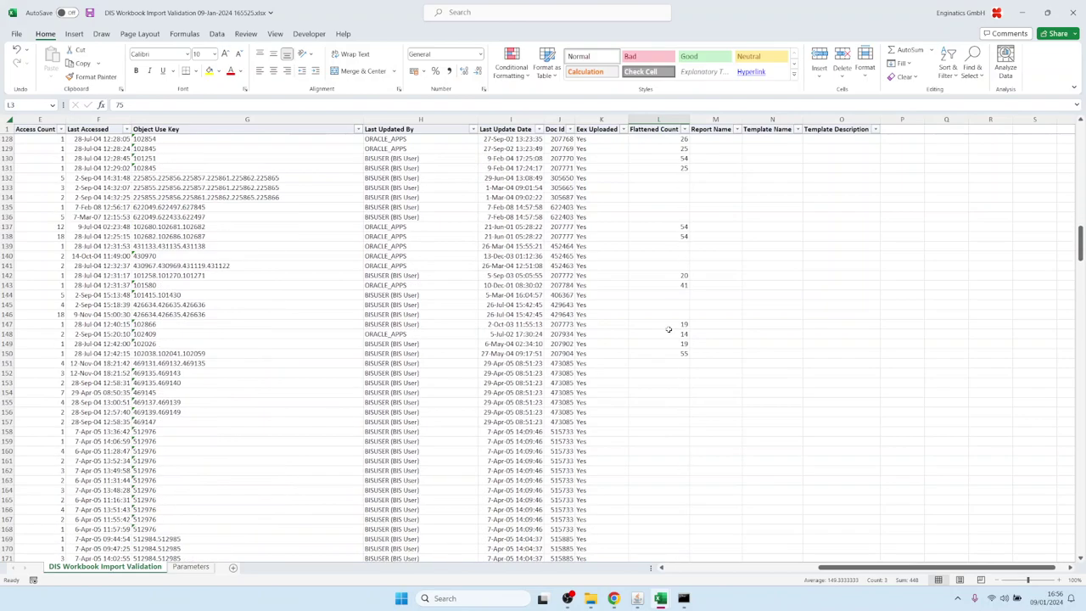
pyautogui.scroll(4, 665, 218)
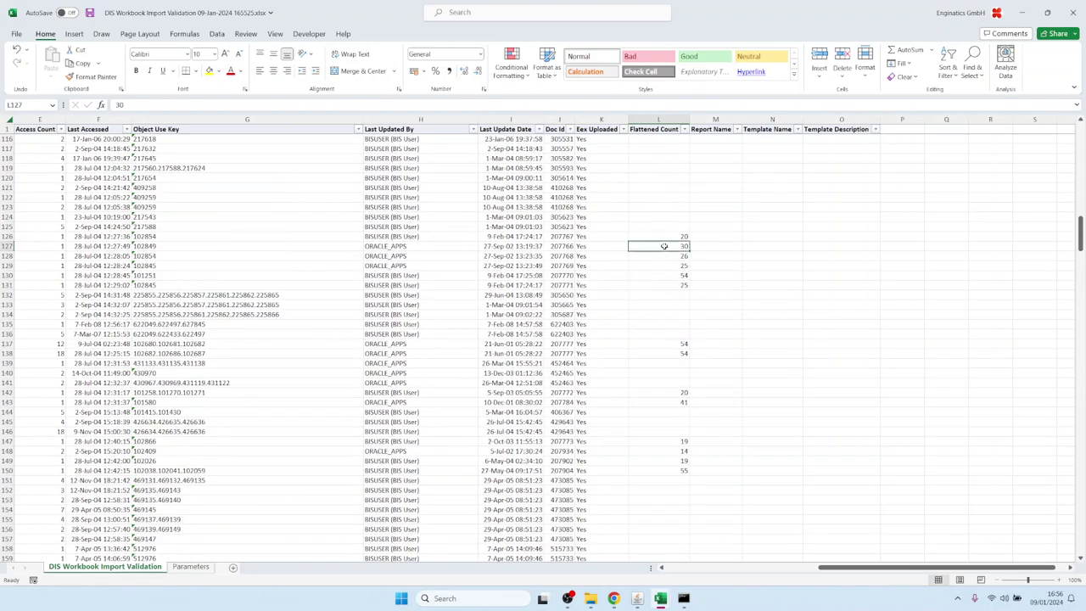
pyautogui.moveTo(665, 247); pyautogui.dragTo(669, 277)
pyautogui.moveTo(660, 141); pyautogui.dragTo(659, 218)
pyautogui.moveTo(665, 501); pyautogui.dragTo(660, 552)
pyautogui.scroll(-10, 684, 441)
pyautogui.moveTo(660, 265); pyautogui.dragTo(664, 449)
pyautogui.moveTo(637, 601)
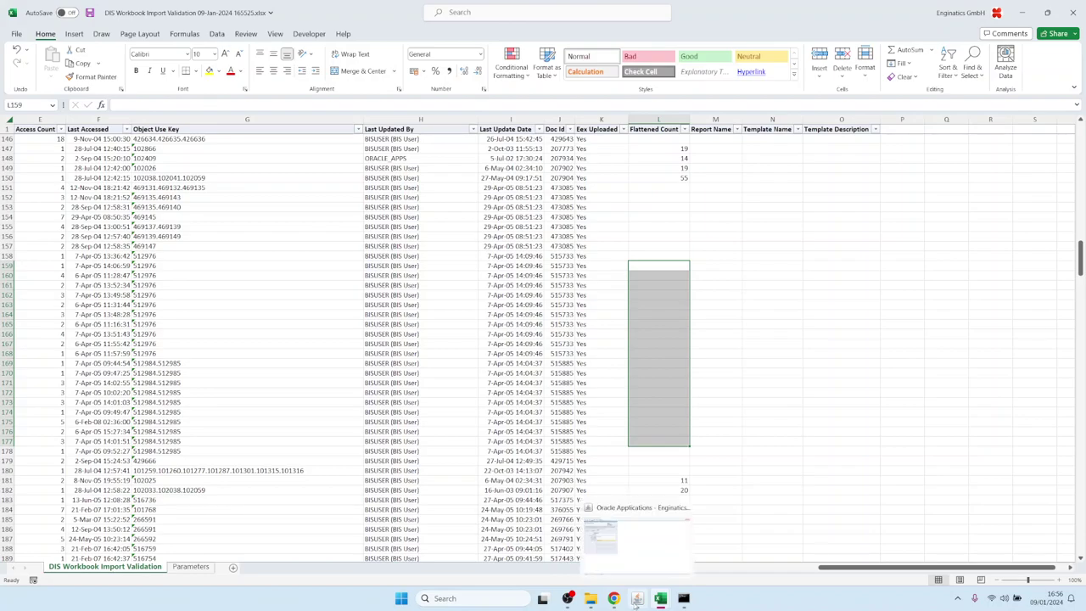
# Step: Rerun DIS Workbook Import Validation and open the downloaded xlsx in Excel
pyautogui.click(637, 601)
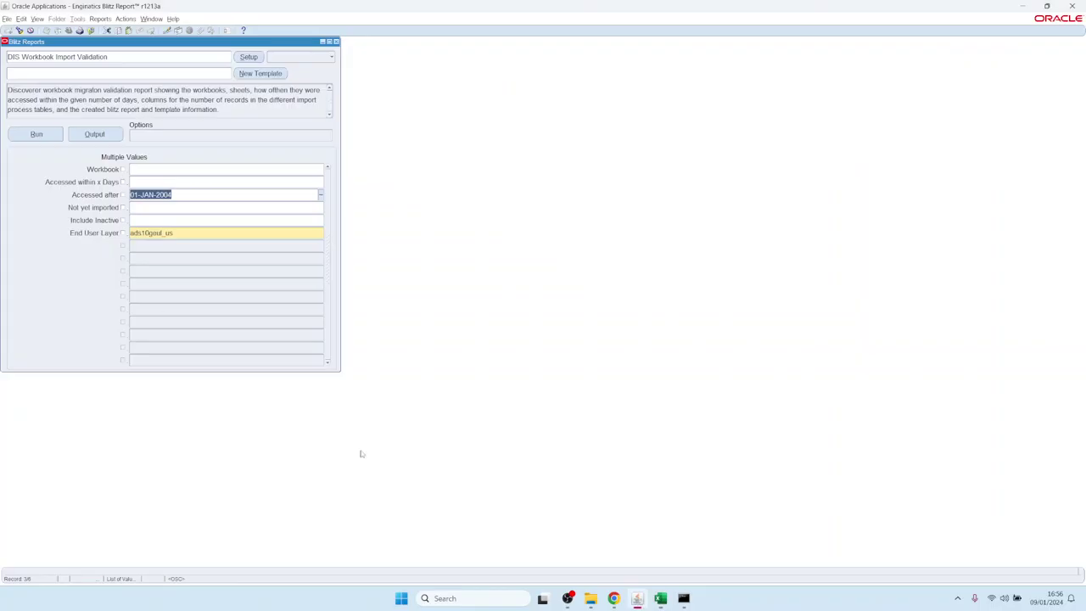
pyautogui.click(36, 134)
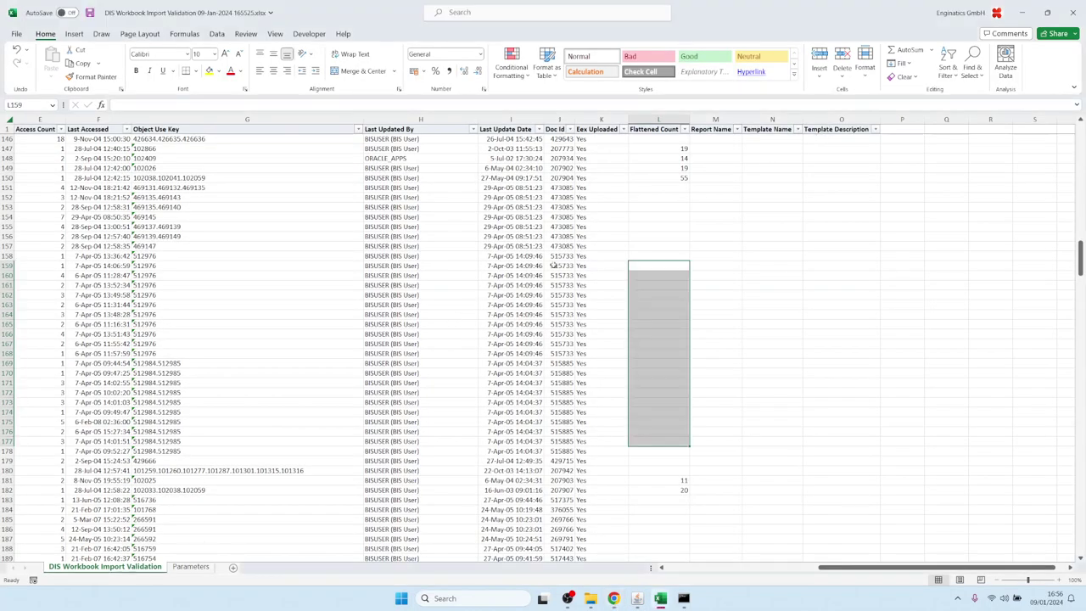
pyautogui.click(684, 208)
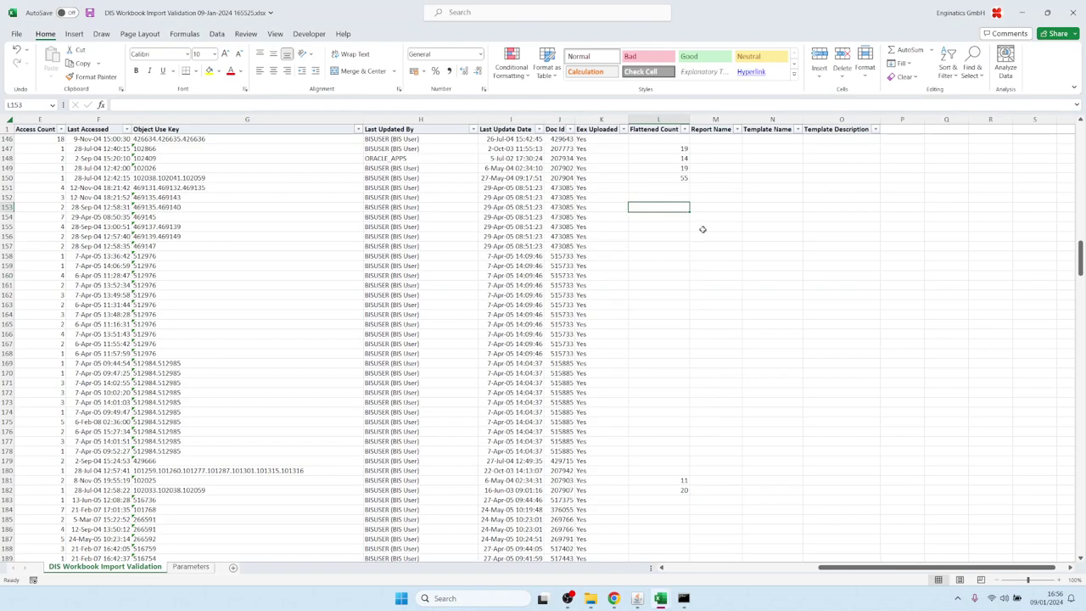
pyautogui.moveTo(827, 569); pyautogui.dragTo(984, 582)
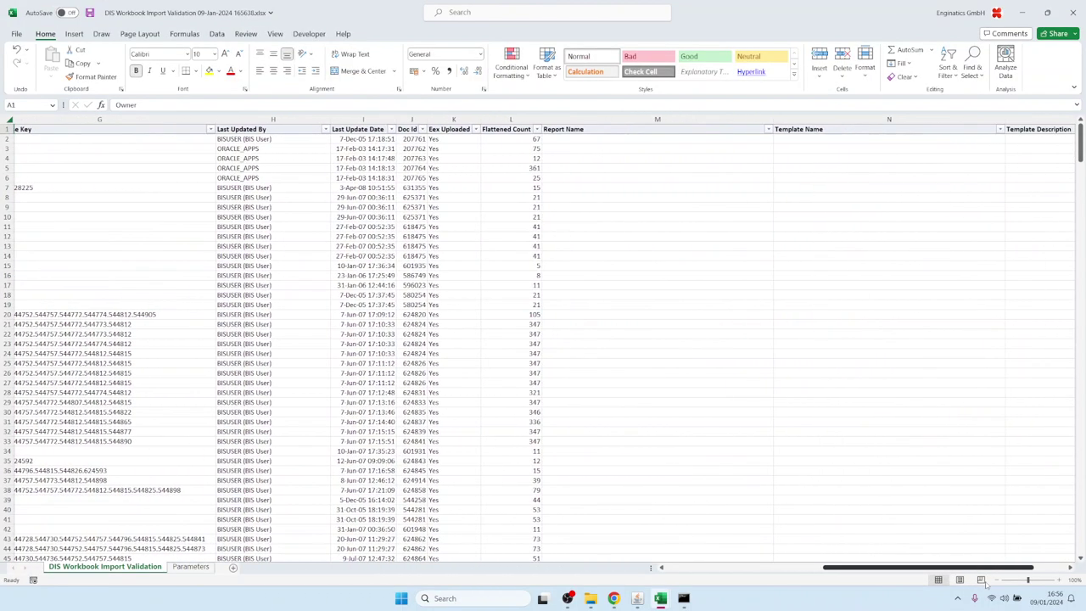
pyautogui.moveTo(522, 184); pyautogui.dragTo(535, 482)
pyautogui.scroll(-12, 538, 417)
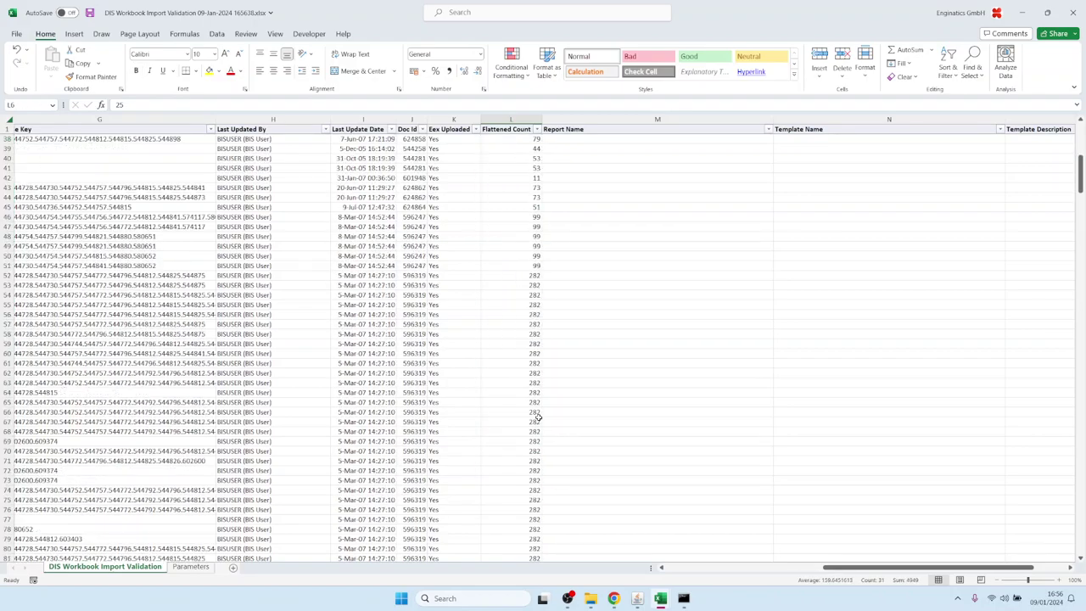
pyautogui.scroll(-16, 535, 399)
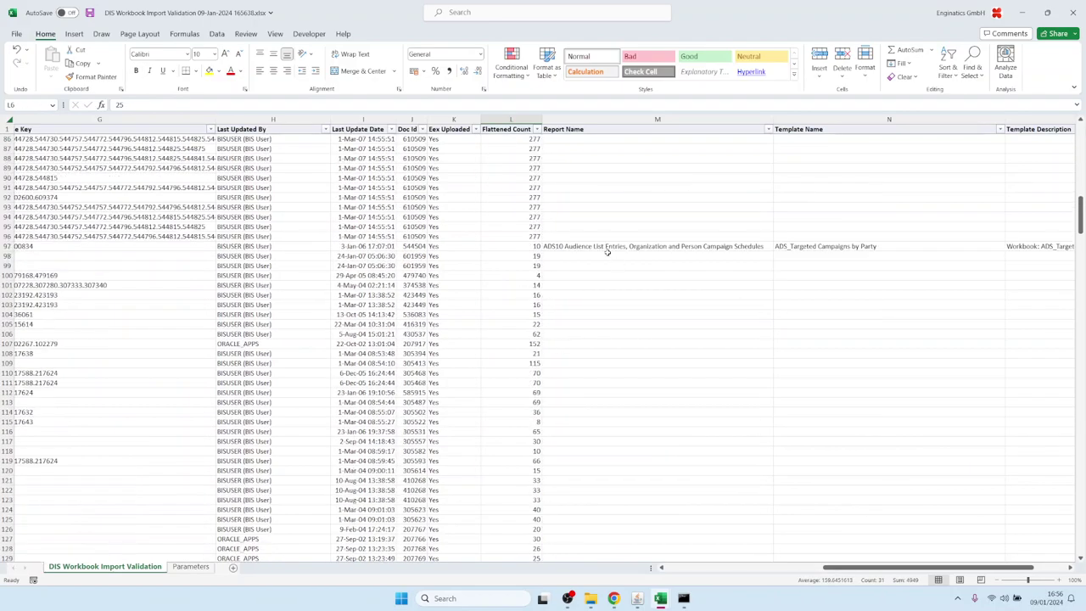
# Step: Inspect the report and template names in rows 97 and 142
pyautogui.click(608, 249)
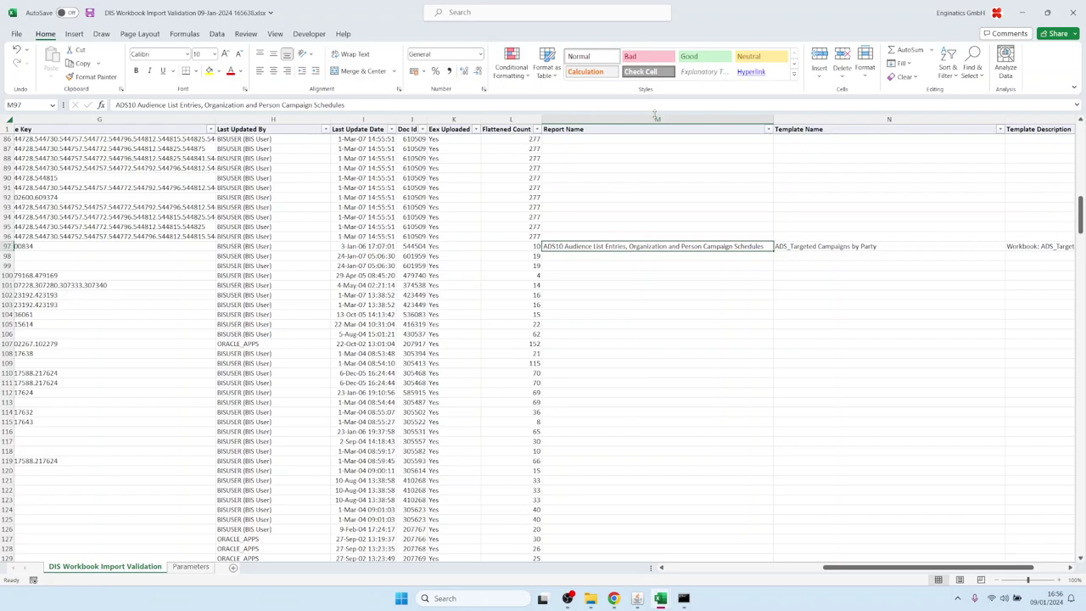
pyautogui.click(622, 175)
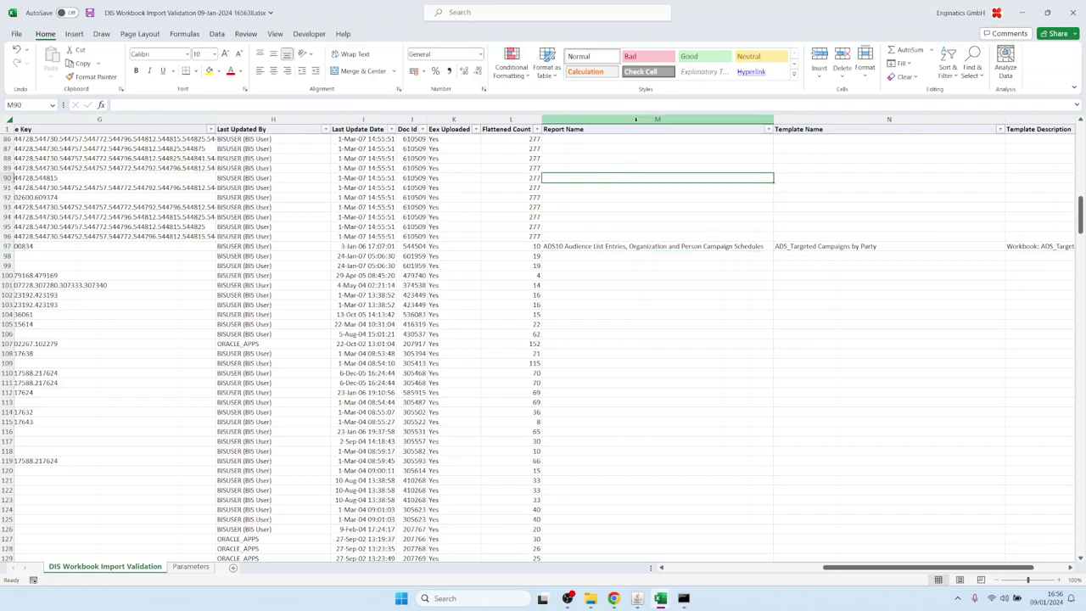
pyautogui.click(856, 246)
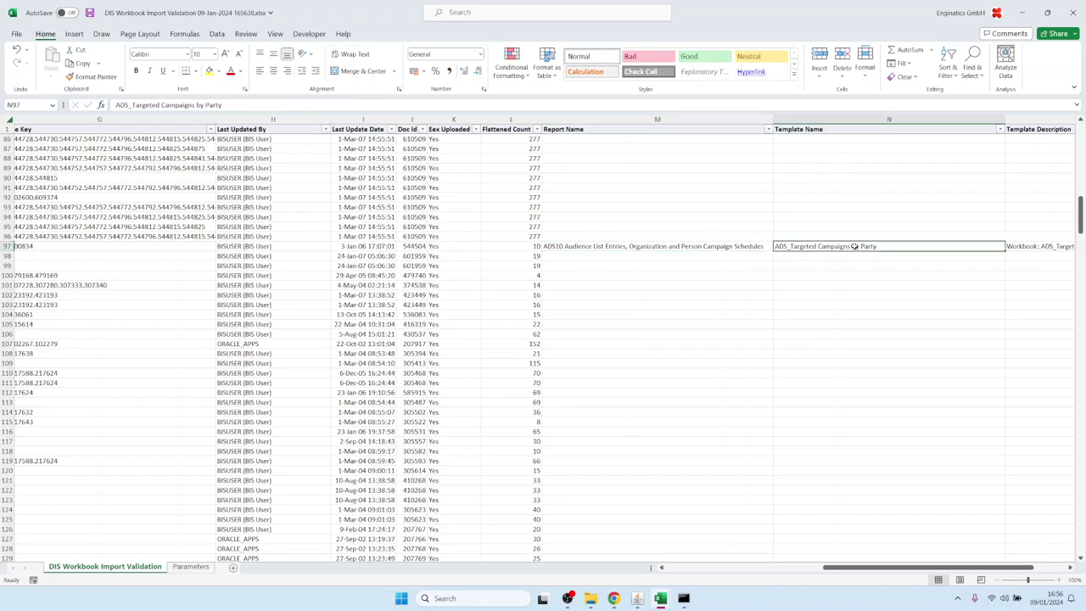
pyautogui.scroll(-10, 814, 326)
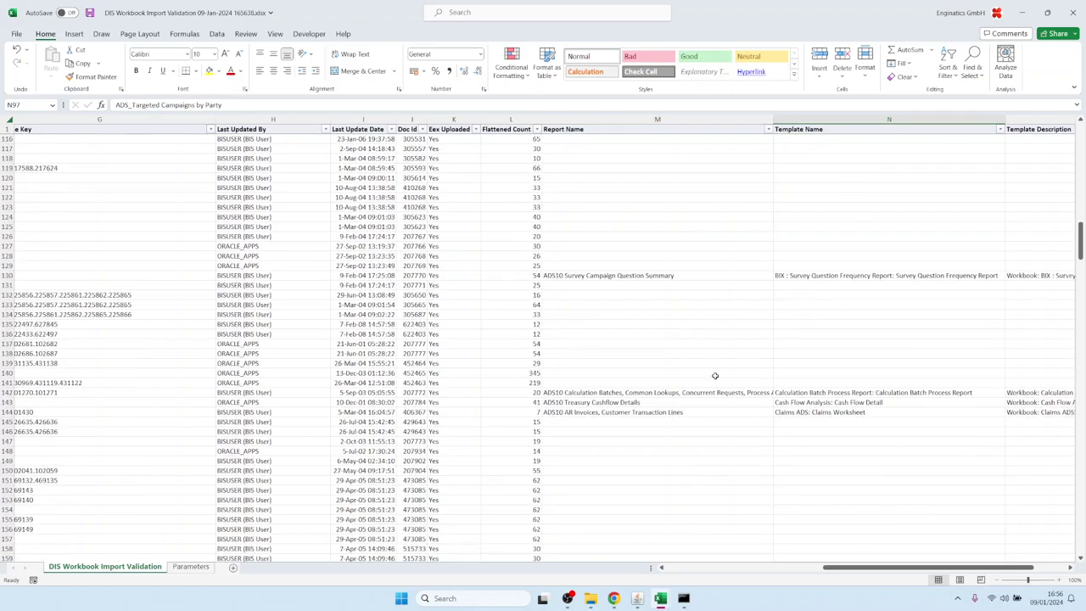
pyautogui.click(632, 393)
pyautogui.press('Left')
pyautogui.press('Left')
pyautogui.press('Left')
pyautogui.press('Left')
pyautogui.press('Left')
pyautogui.press('Left')
pyautogui.press('Left')
pyautogui.press('Left')
pyautogui.press('Left')
pyautogui.press('Left')
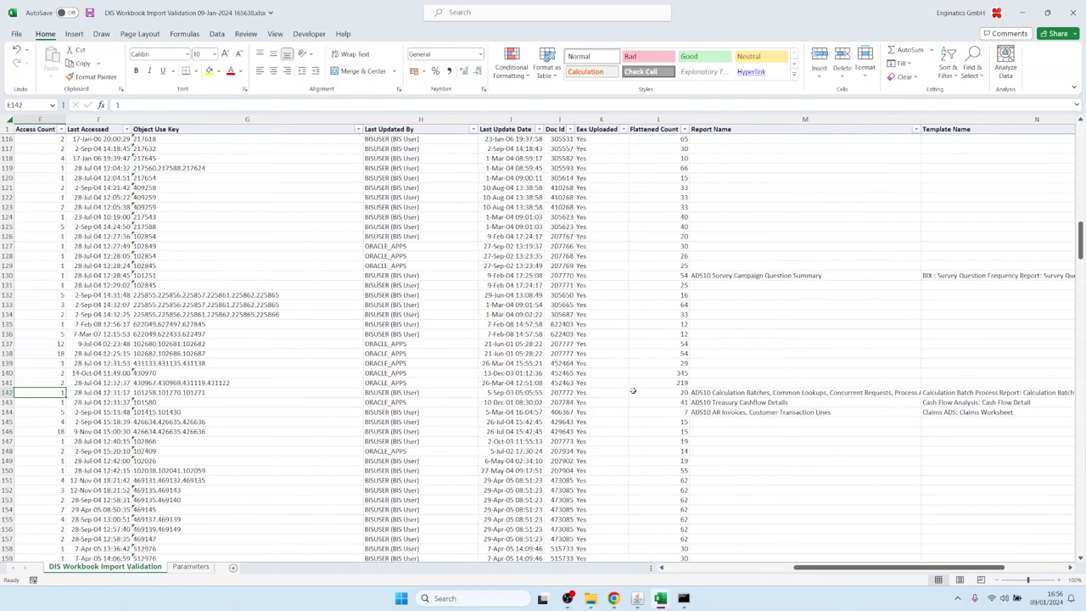
pyautogui.press('Right')
pyautogui.press('Right')
pyautogui.press('Right')
pyautogui.press('Right')
pyautogui.press('Right')
pyautogui.press('Right')
pyautogui.press('Right')
pyautogui.press('Right')
pyautogui.press('Right')
pyautogui.press('Right')
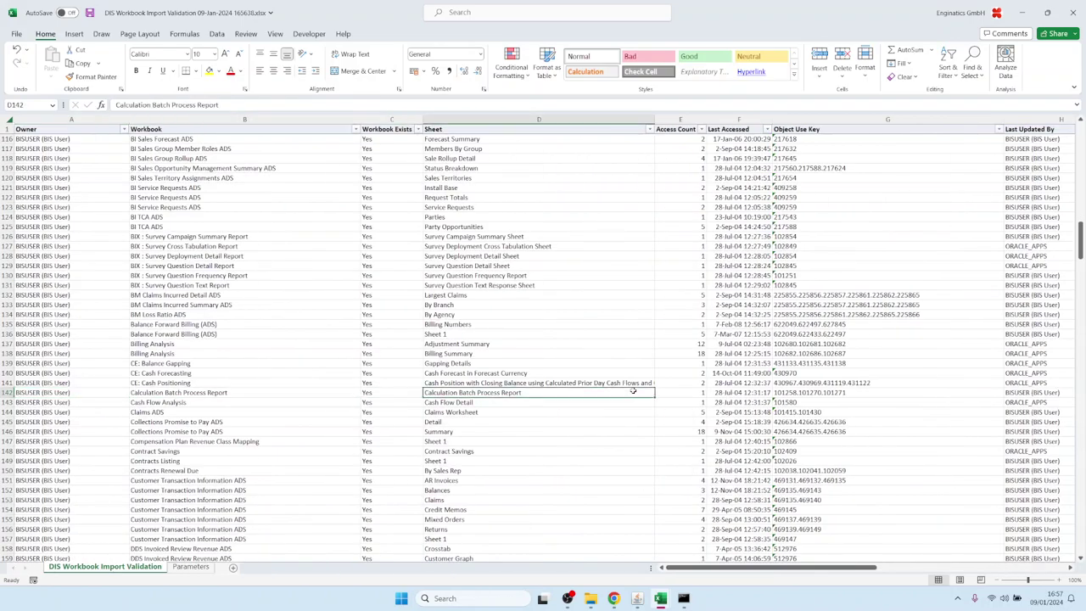
pyautogui.press('Right')
pyautogui.press('Right')
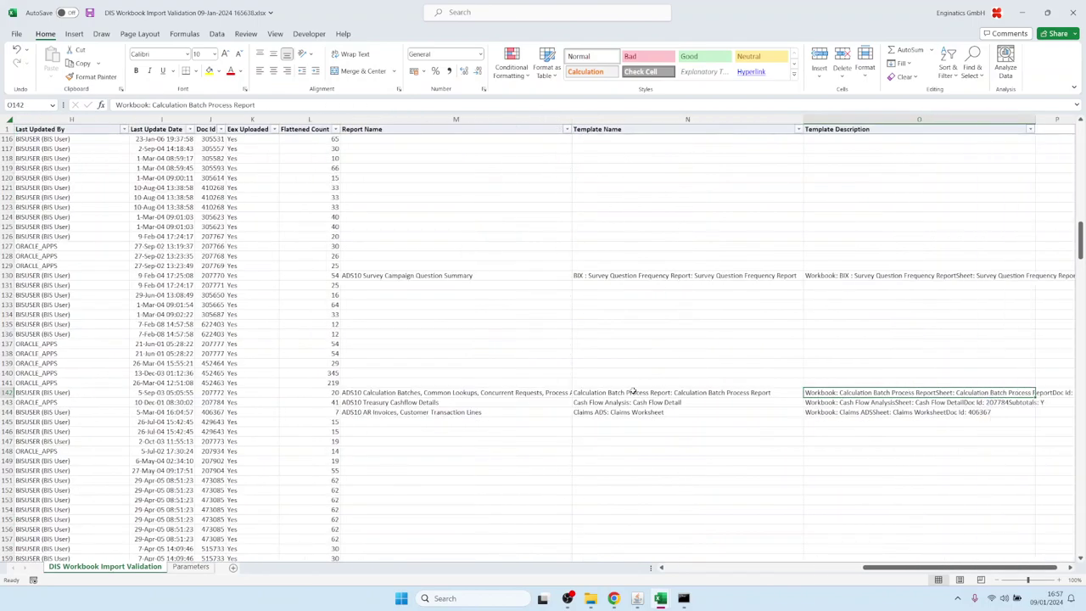
pyautogui.click(426, 392)
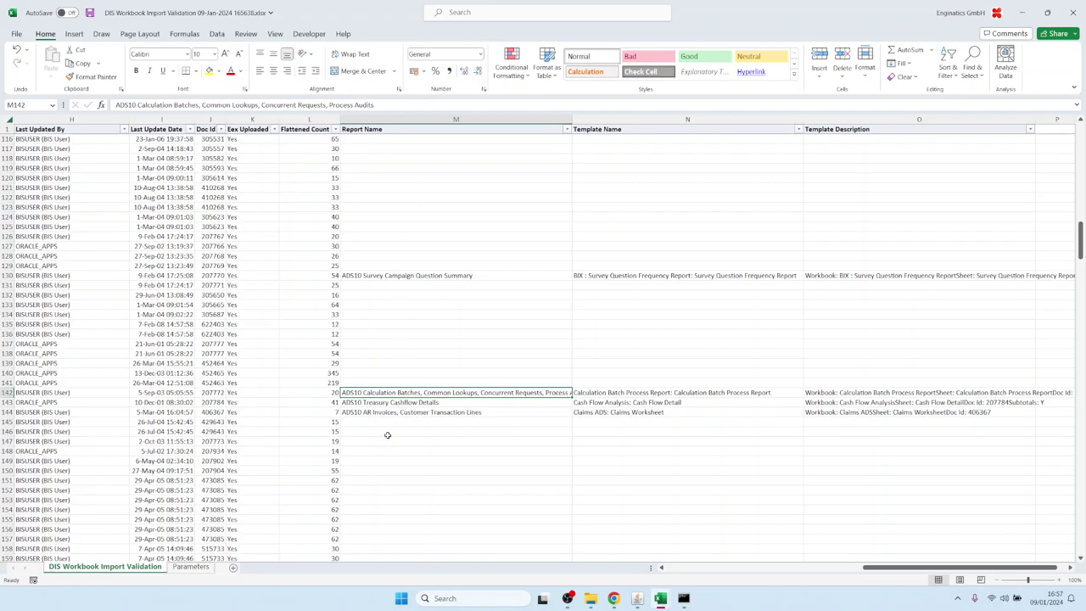
# Step: Select the report names in rows 130 to 143, then return to Blitz Report
pyautogui.scroll(-12, 391, 432)
pyautogui.scroll(20, 390, 432)
pyautogui.moveTo(425, 394); pyautogui.dragTo(428, 520)
pyautogui.click(424, 509)
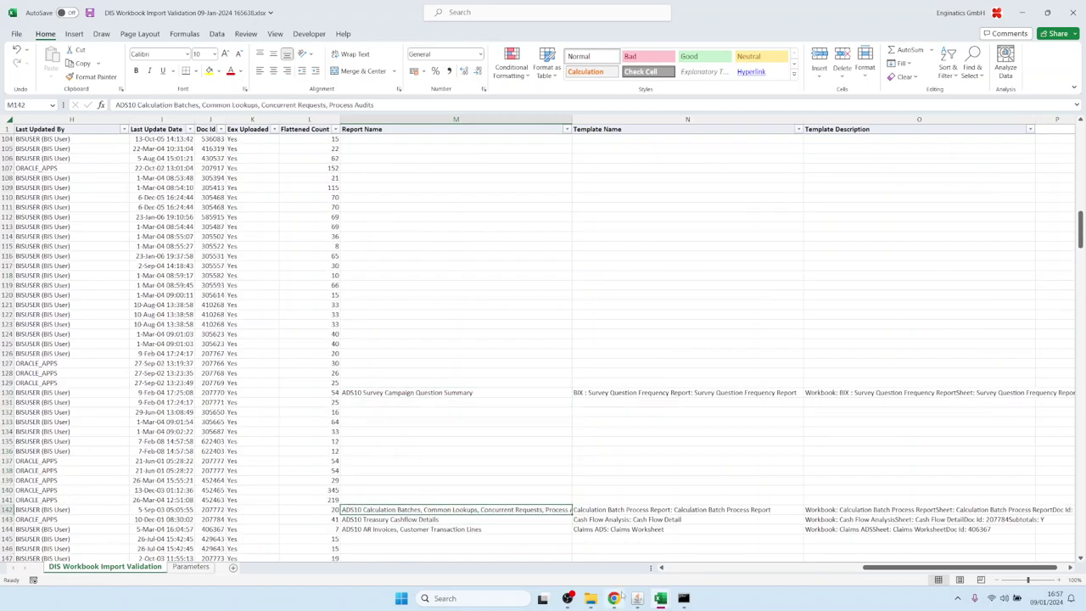
pyautogui.click(636, 598)
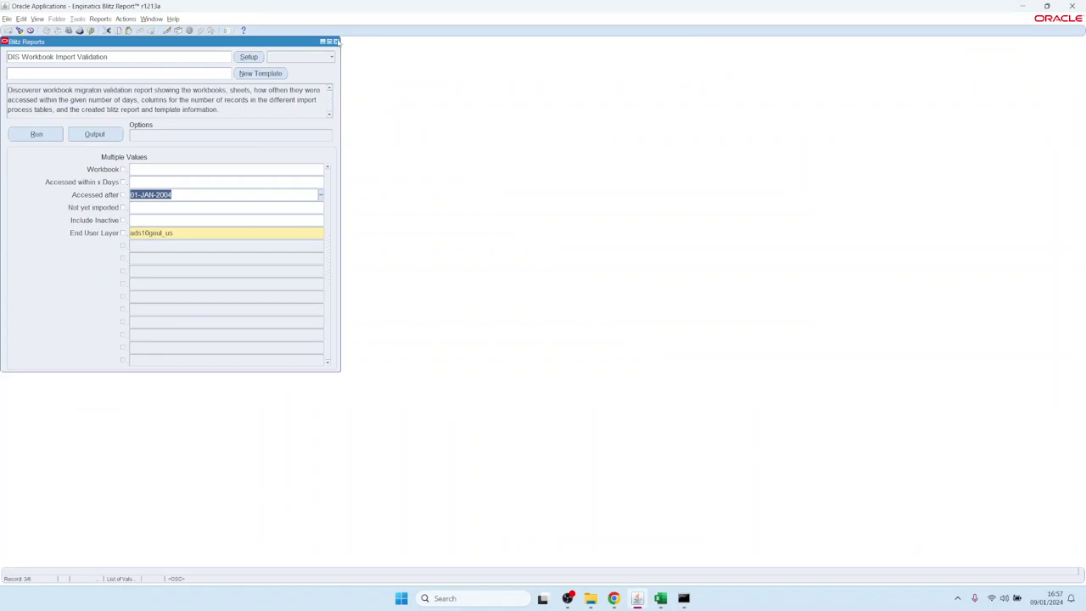
# Step: Browse the report categories, then close and reopen the Blitz Report form
pyautogui.click(304, 57)
pyautogui.scroll(5, 266, 109)
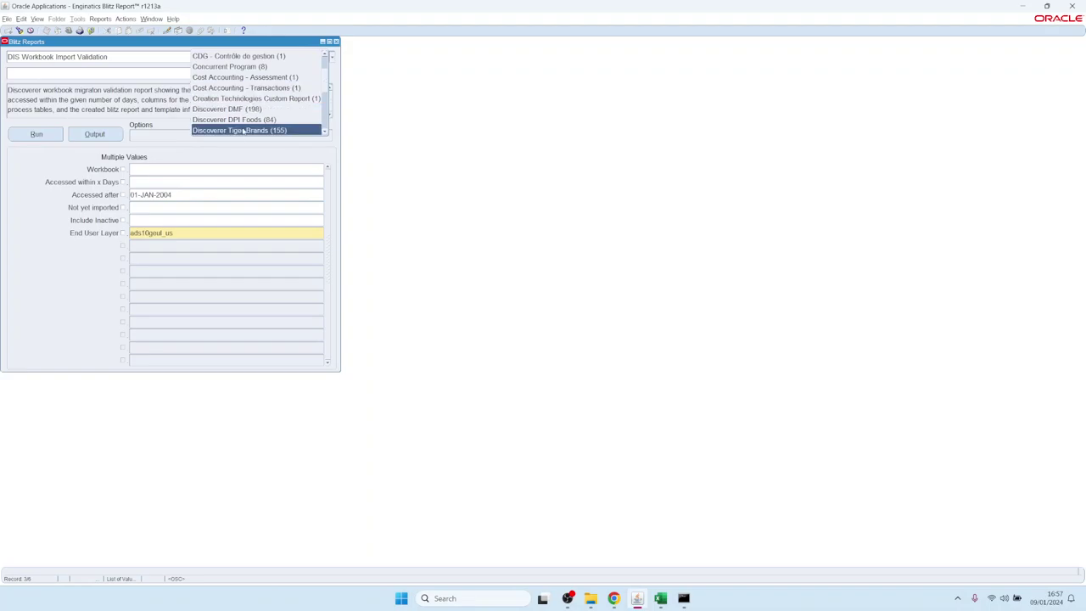
pyautogui.scroll(-1, 326, 83)
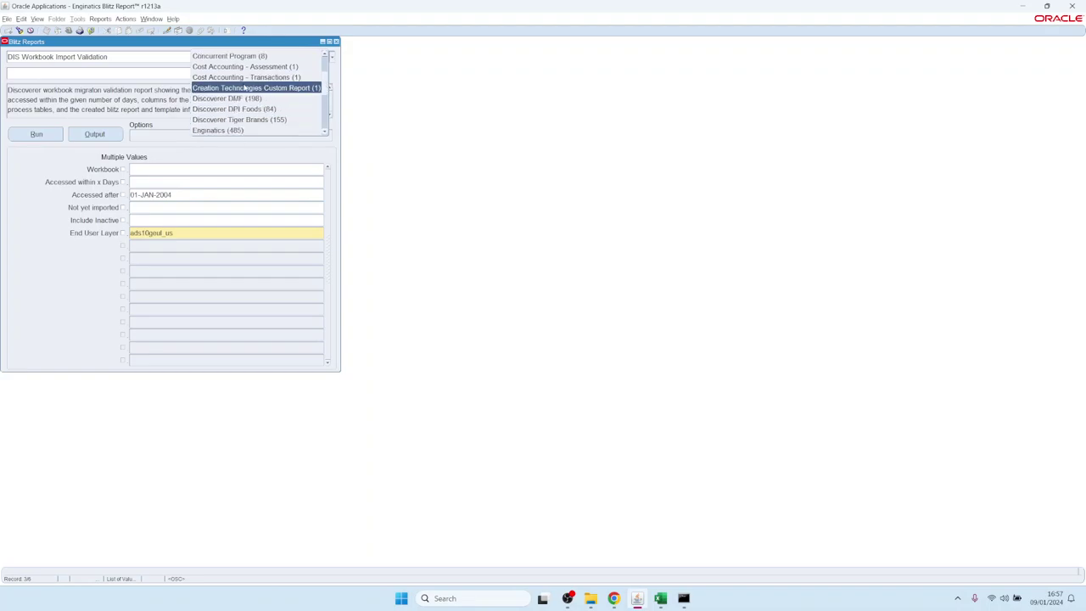
pyautogui.click(337, 41)
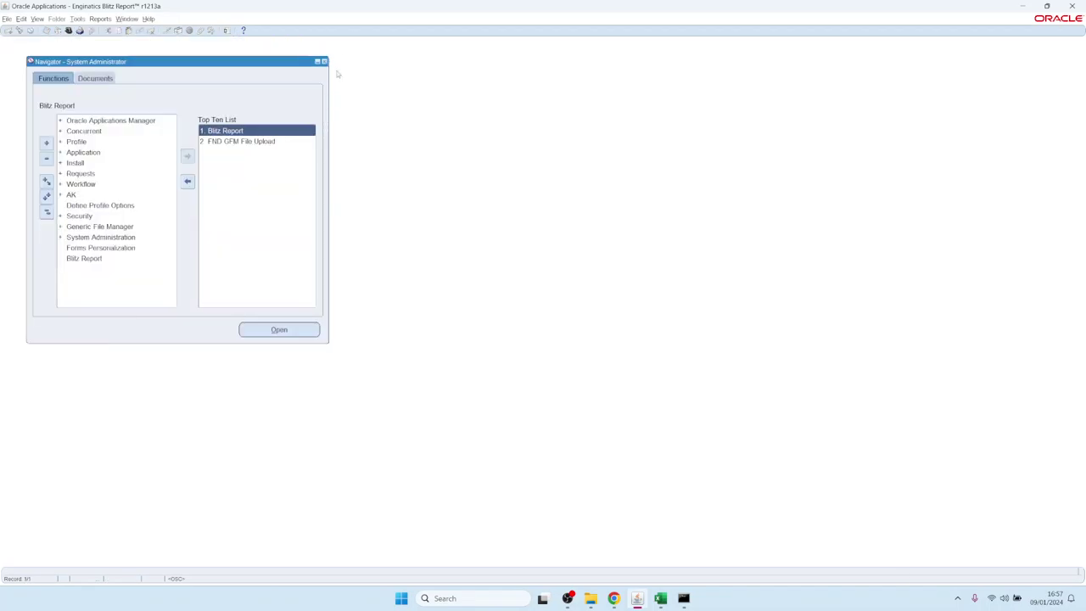
pyautogui.doubleClick(223, 131)
# Step: Load ADS10 Survey Campaign Question Summary from the Discoverer category, run it, and open the output
pyautogui.click(316, 54)
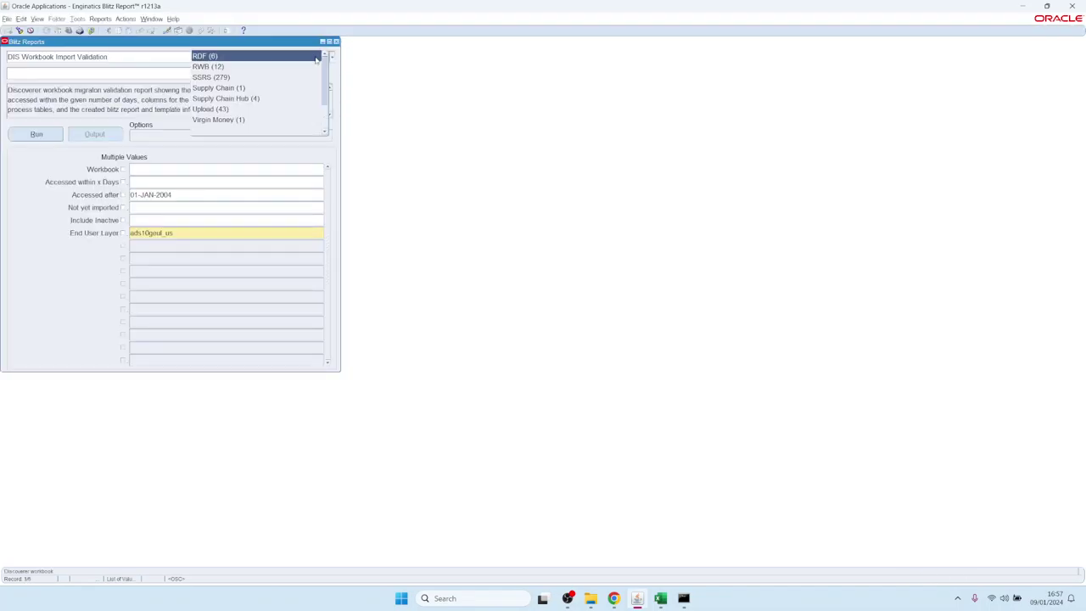
pyautogui.moveTo(326, 113); pyautogui.dragTo(332, 85)
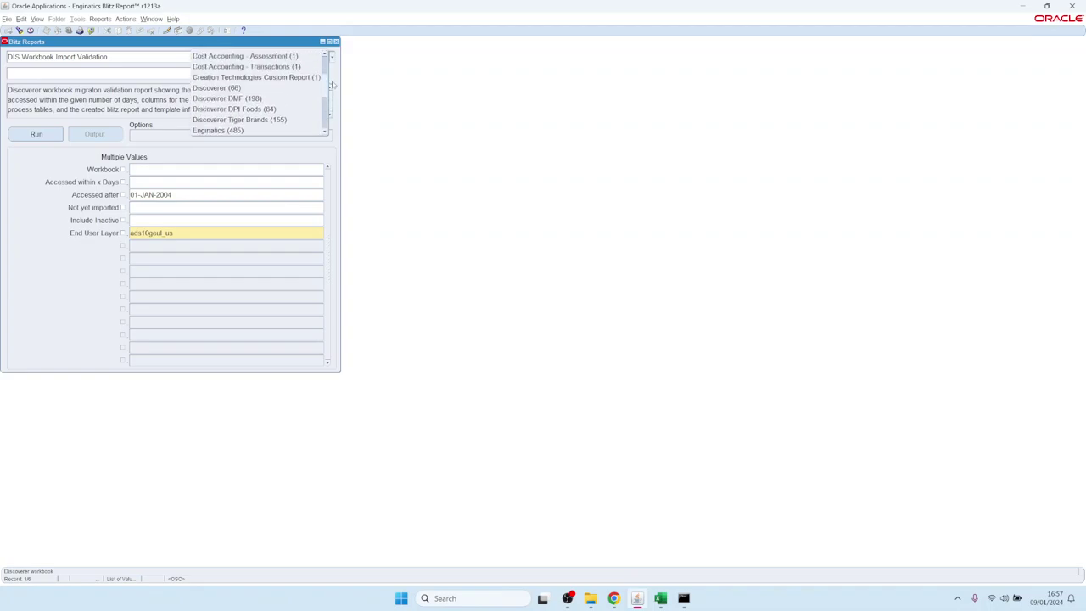
pyautogui.click(216, 88)
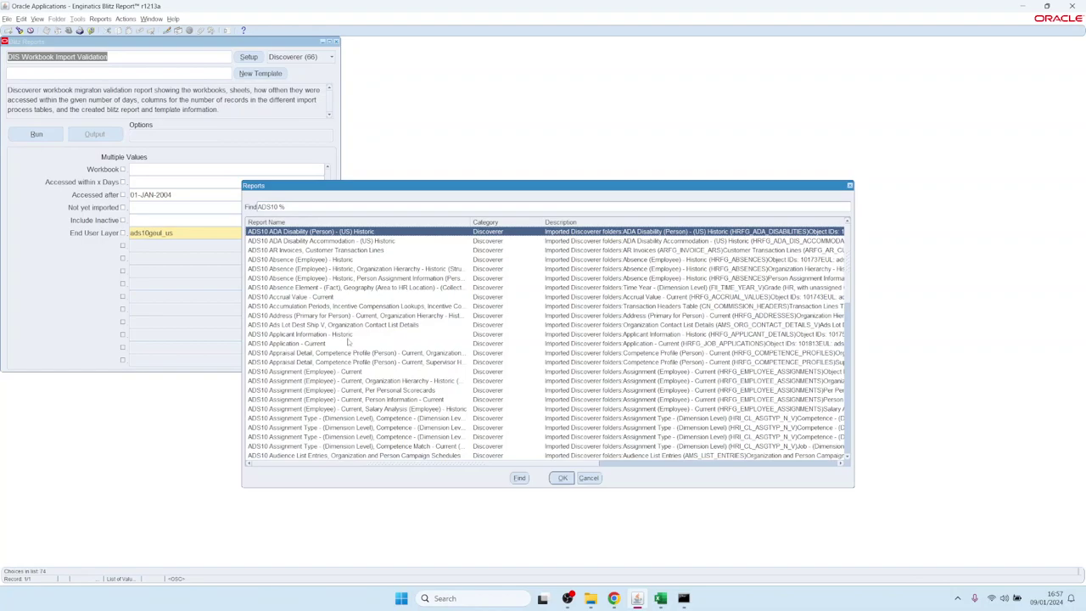
pyautogui.scroll(-15, 350, 343)
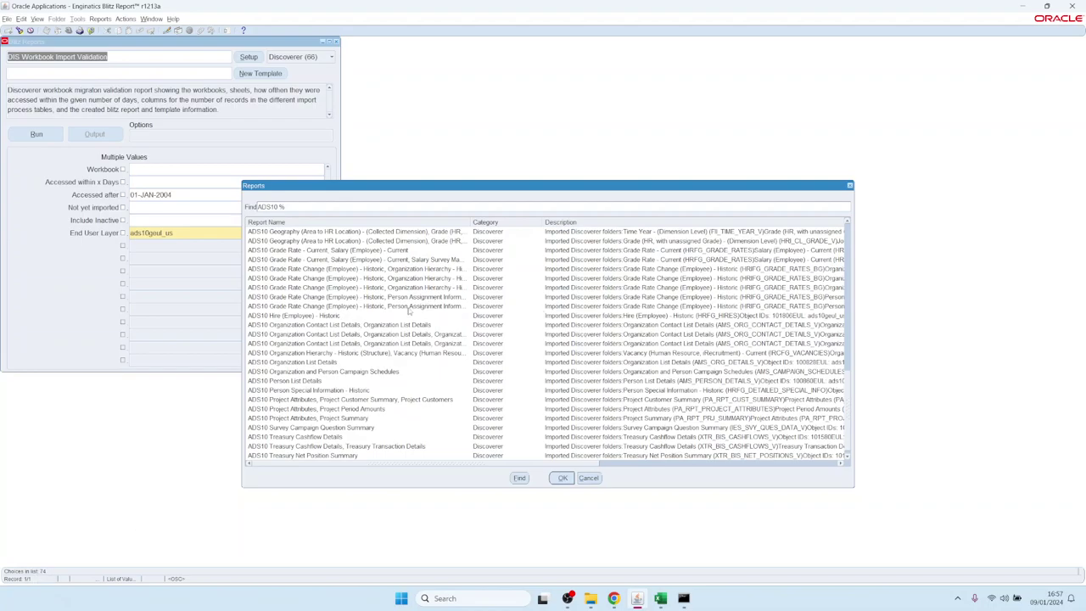
pyautogui.press('Return')
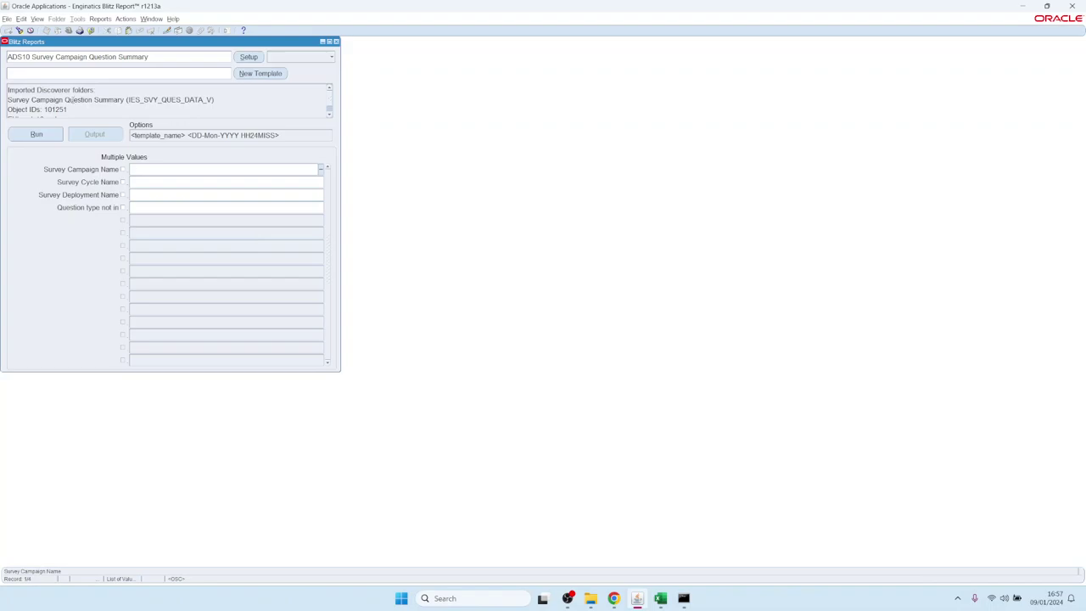
pyautogui.click(36, 136)
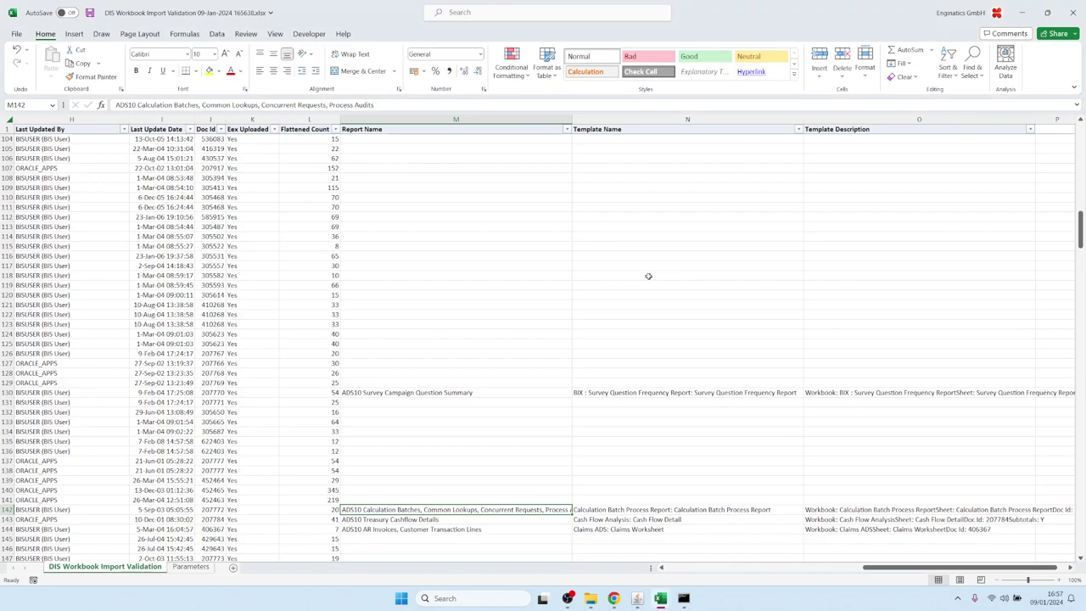
pyautogui.click(511, 216)
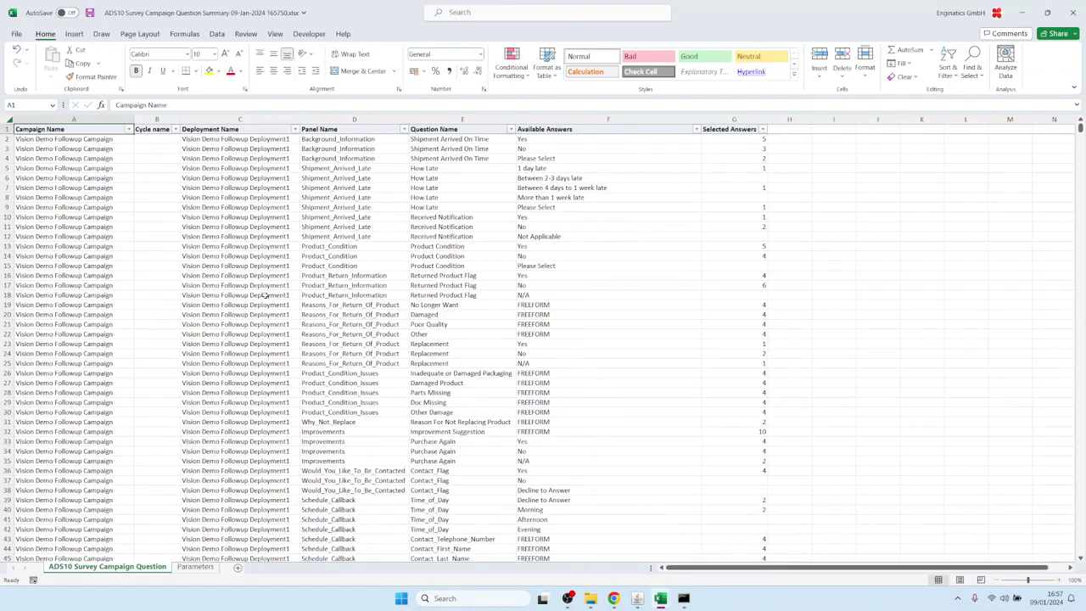
# Step: Scroll through the survey question results, then reopen Blitz Report from the Oracle Navigator
pyautogui.click(270, 294)
pyautogui.scroll(-20, 268, 292)
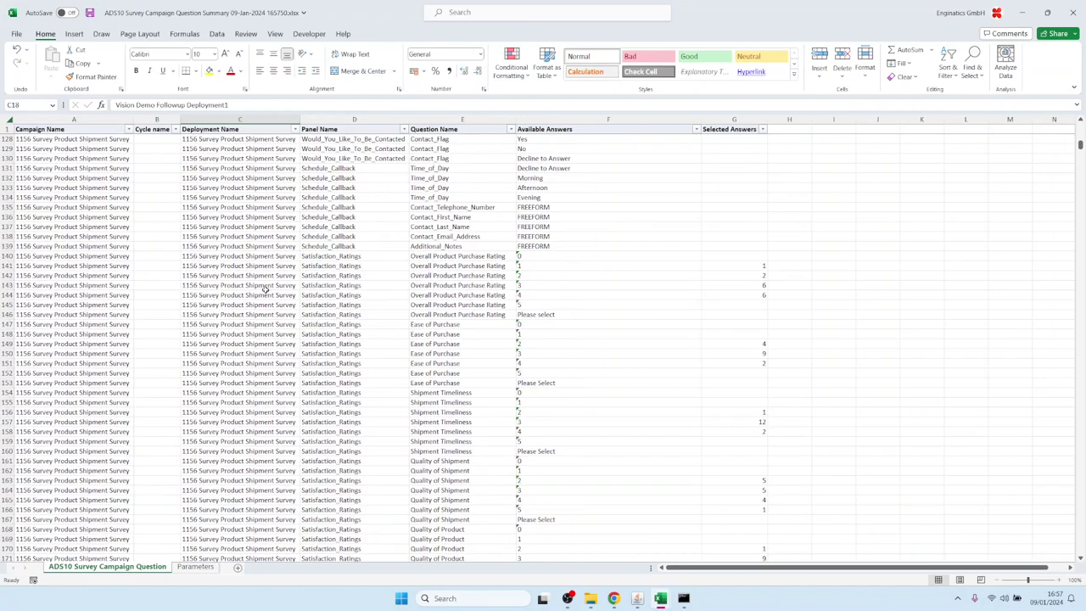
pyautogui.scroll(-2, 543, 339)
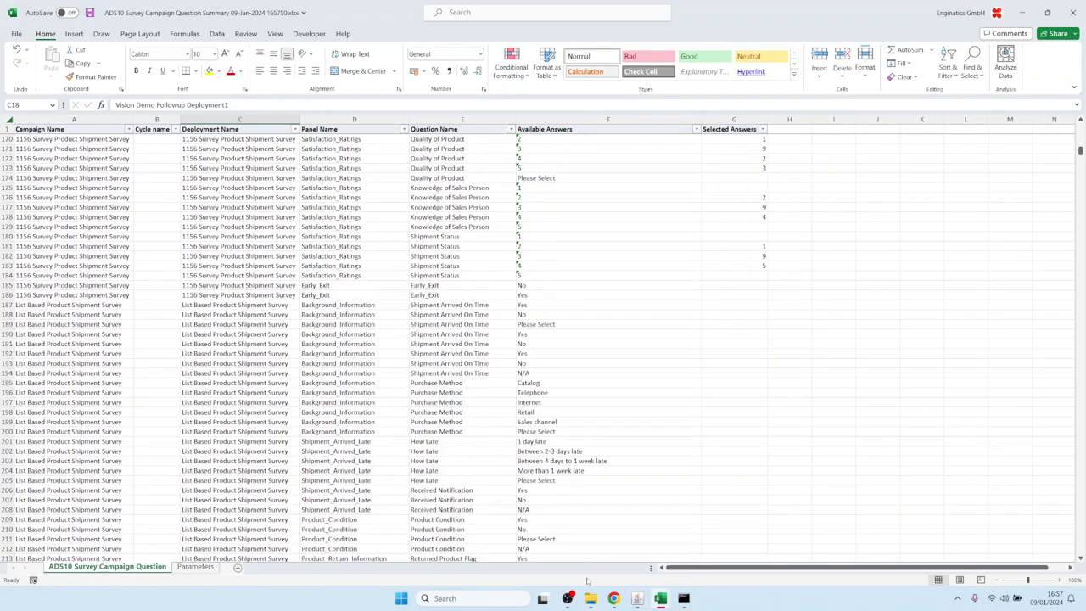
pyautogui.click(637, 599)
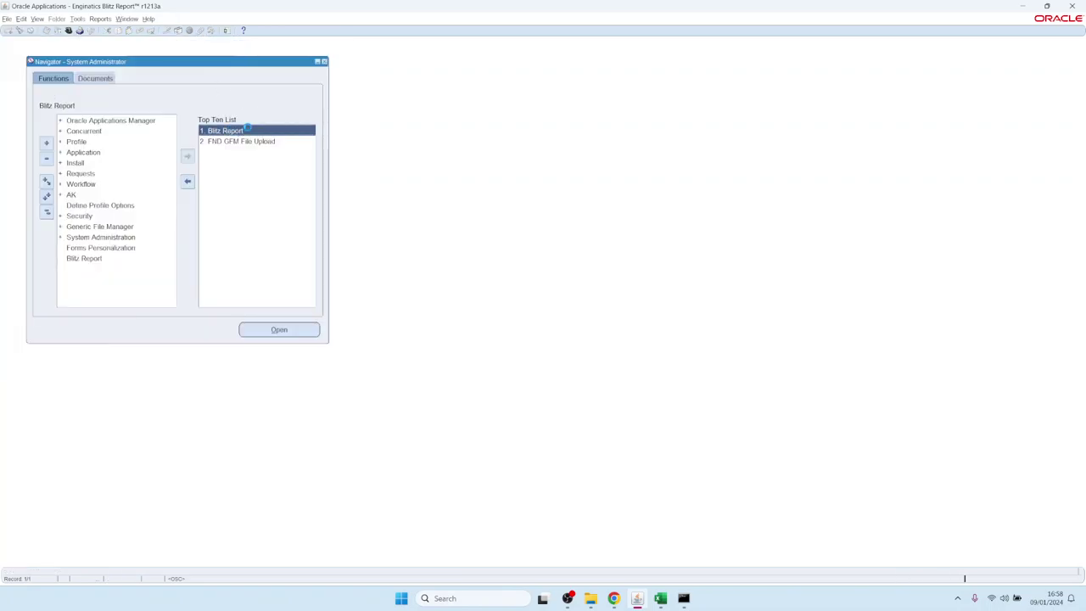
pyautogui.doubleClick(244, 130)
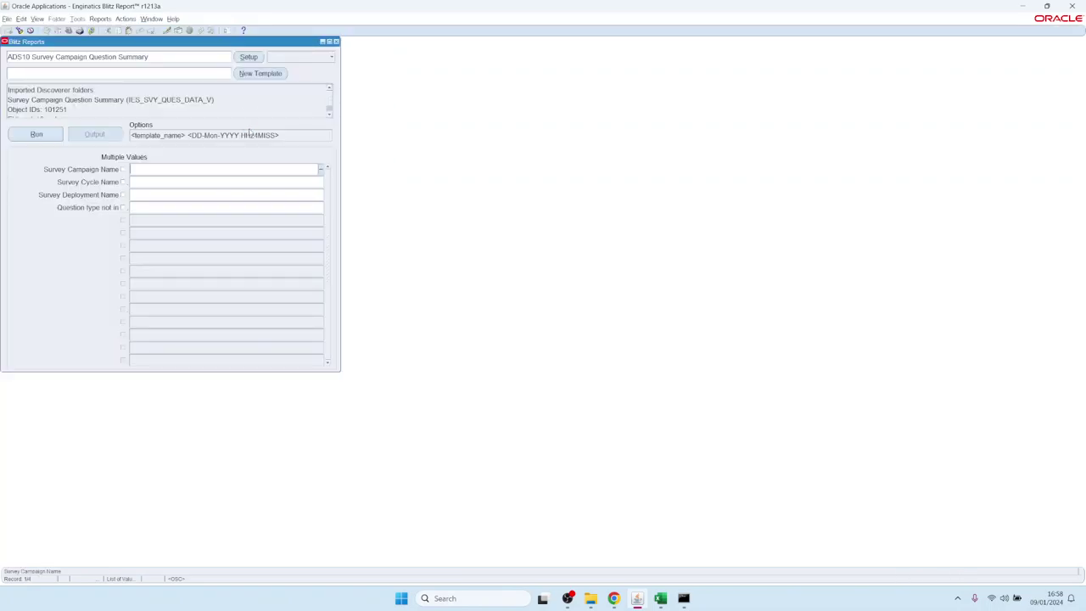
# Step: Load ADS10 Salary (Employee) - Current from Discoverer with template HR Salary by Year Report ADS
pyautogui.click(293, 58)
pyautogui.scroll(5, 250, 90)
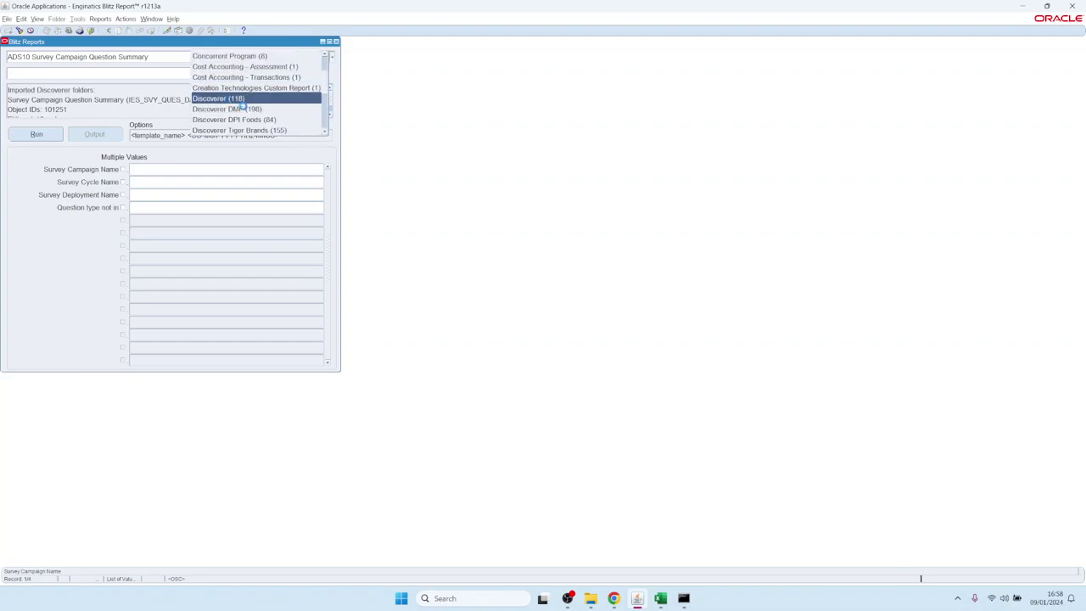
pyautogui.click(229, 99)
pyautogui.write('s%')
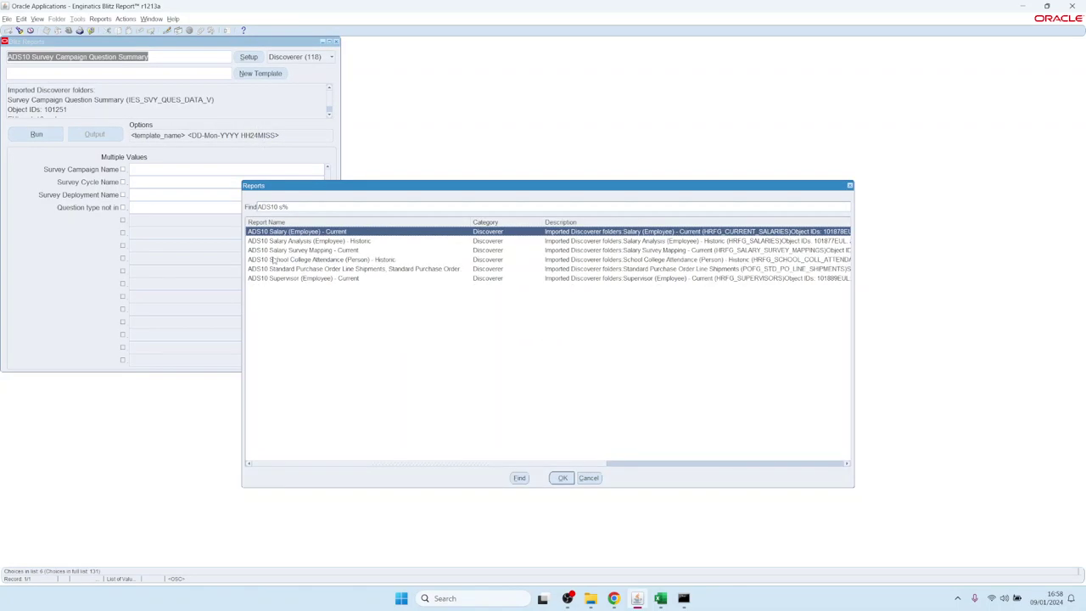
pyautogui.doubleClick(281, 235)
pyautogui.click(133, 74)
pyautogui.click(253, 266)
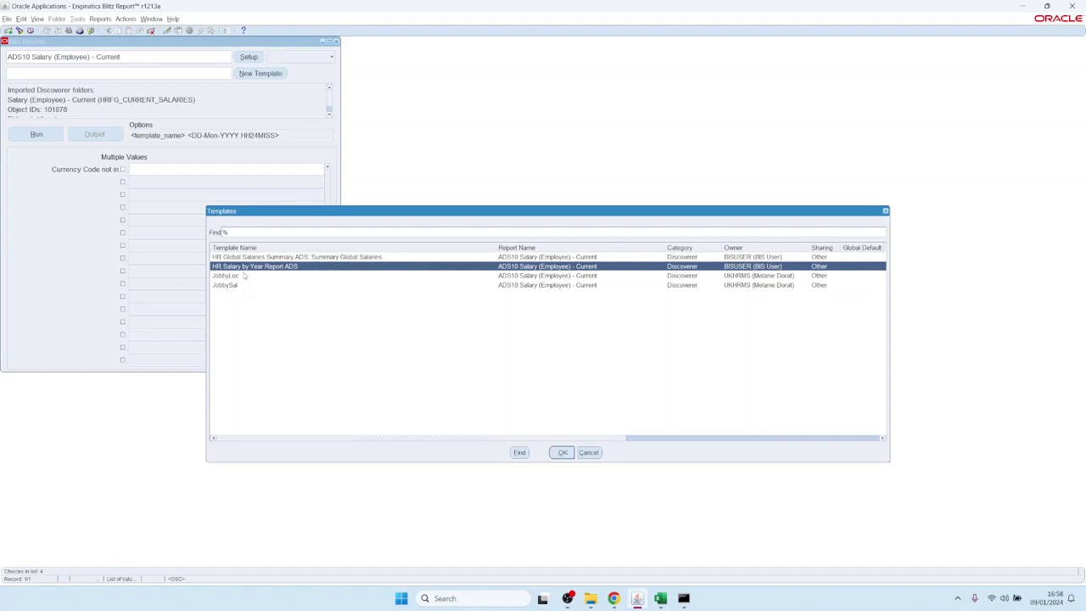
pyautogui.doubleClick(228, 267)
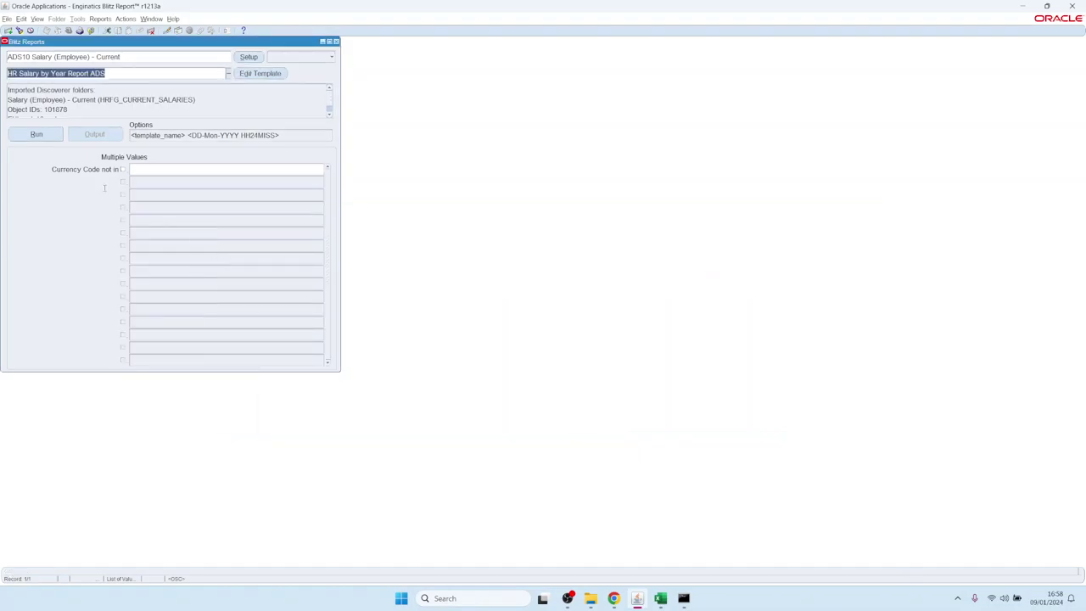
# Step: Run the templated salary report, check its Annual Salary pivot and data sheet, then return to Oracle
pyautogui.click(37, 133)
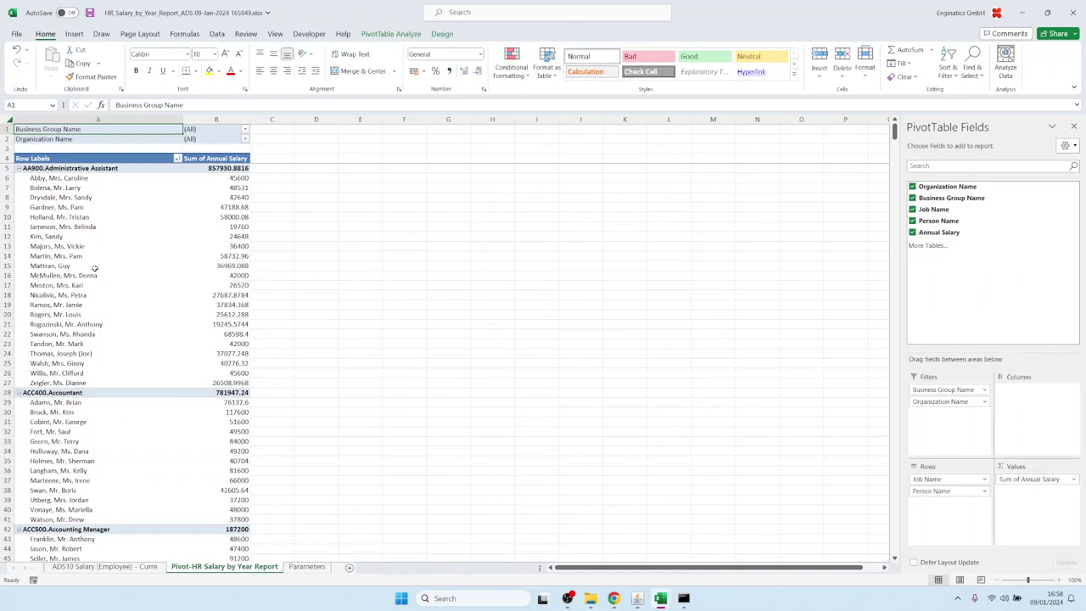
pyautogui.scroll(-10, 101, 337)
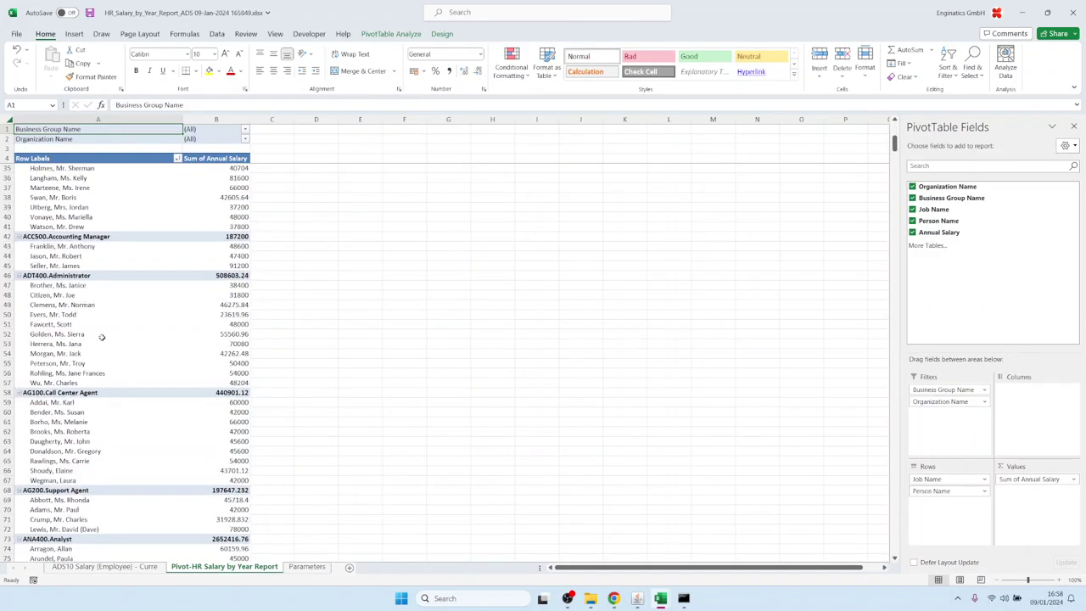
pyautogui.scroll(10, 101, 338)
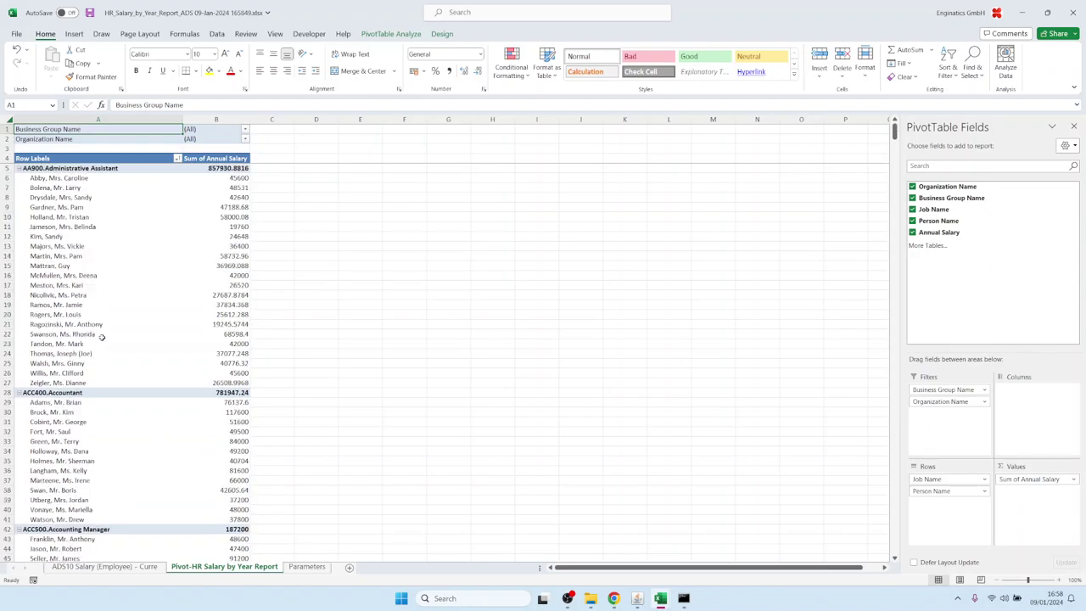
pyautogui.click(104, 566)
pyautogui.click(224, 566)
pyautogui.moveTo(637, 598)
pyautogui.click(641, 553)
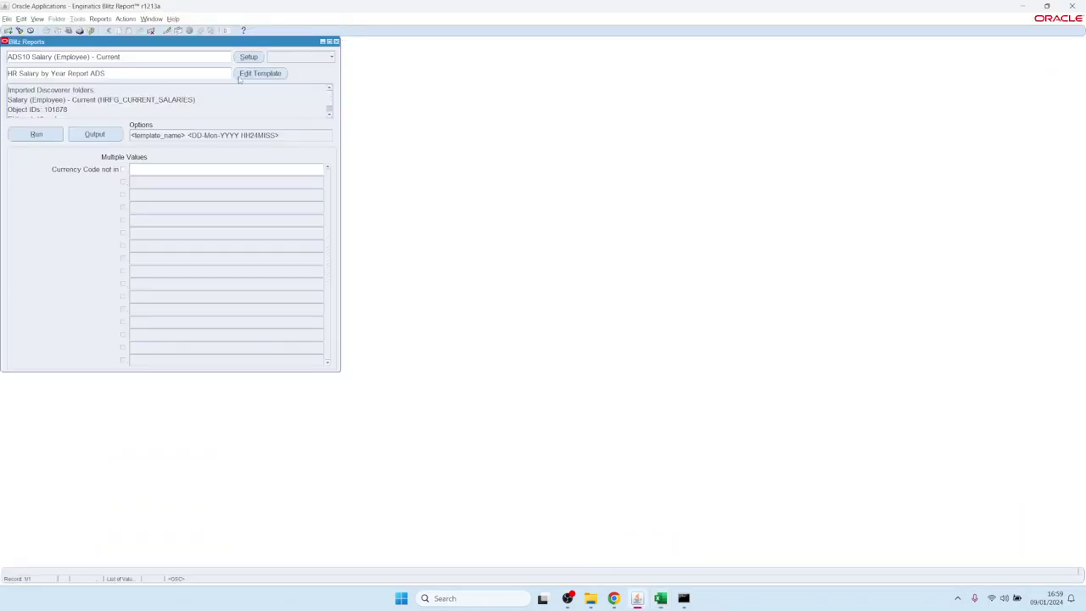
# Step: Pick Blitz Report SQL Validation from the 'blitz Report' list and run it with Category Discoverer
pyautogui.hotkey('ctrl', 'l')
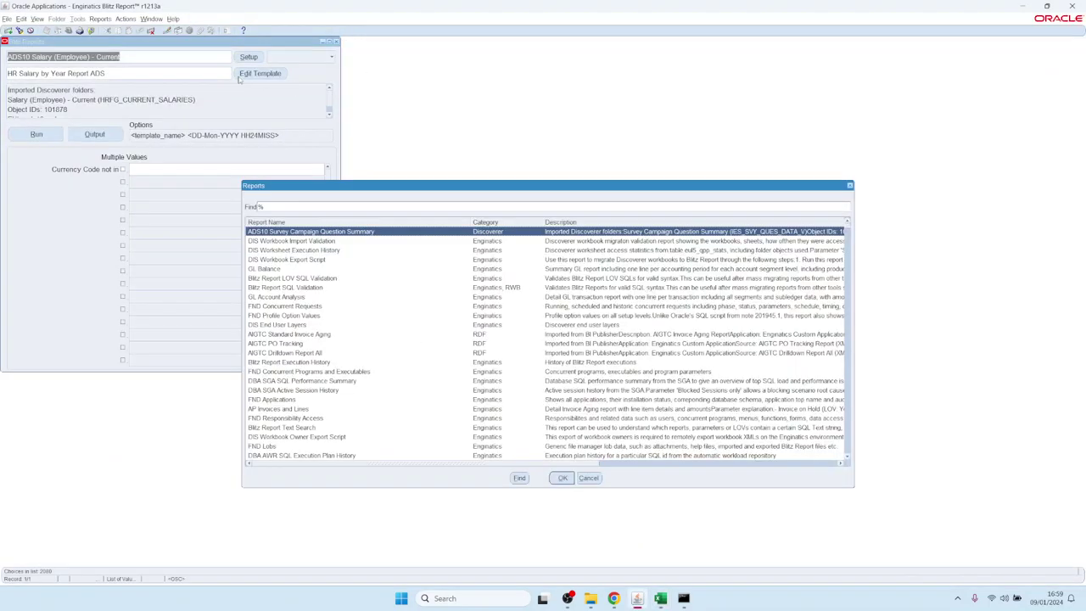
pyautogui.write('blitz Report')
pyautogui.press('Return')
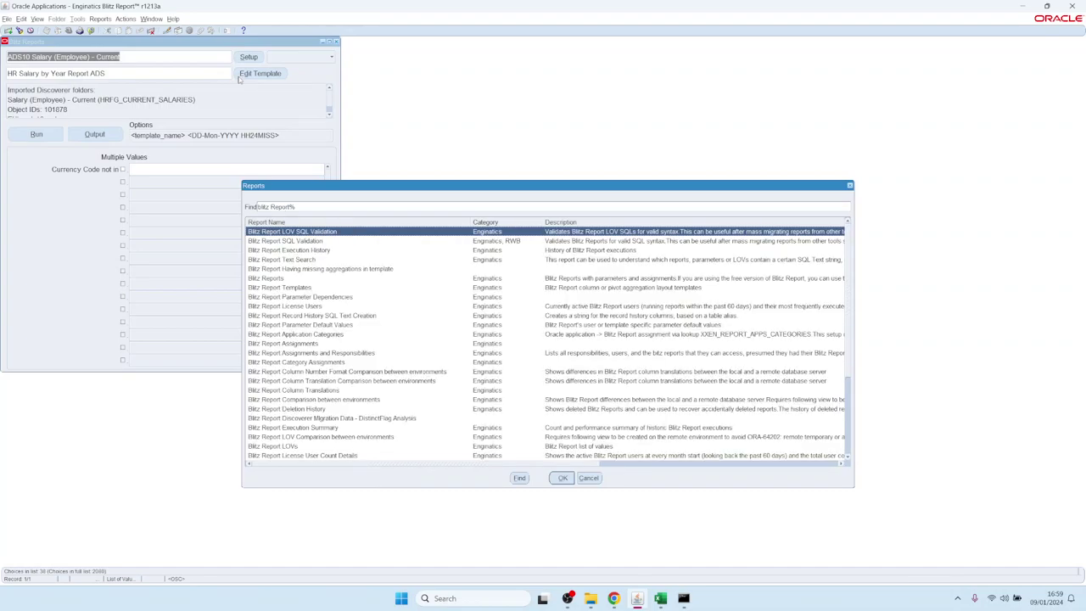
pyautogui.press('Down')
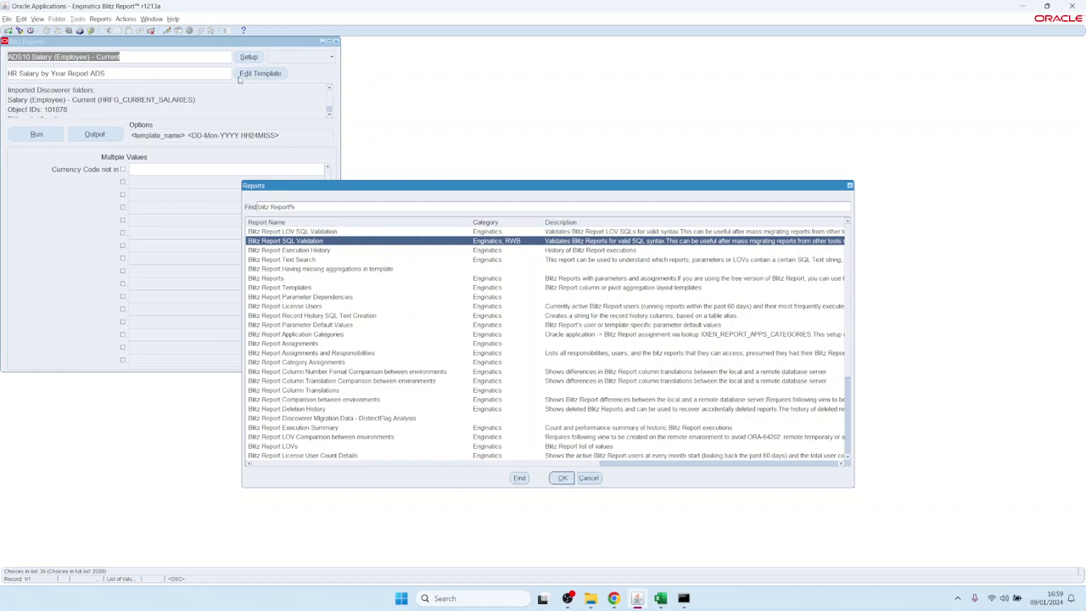
pyautogui.press('Return')
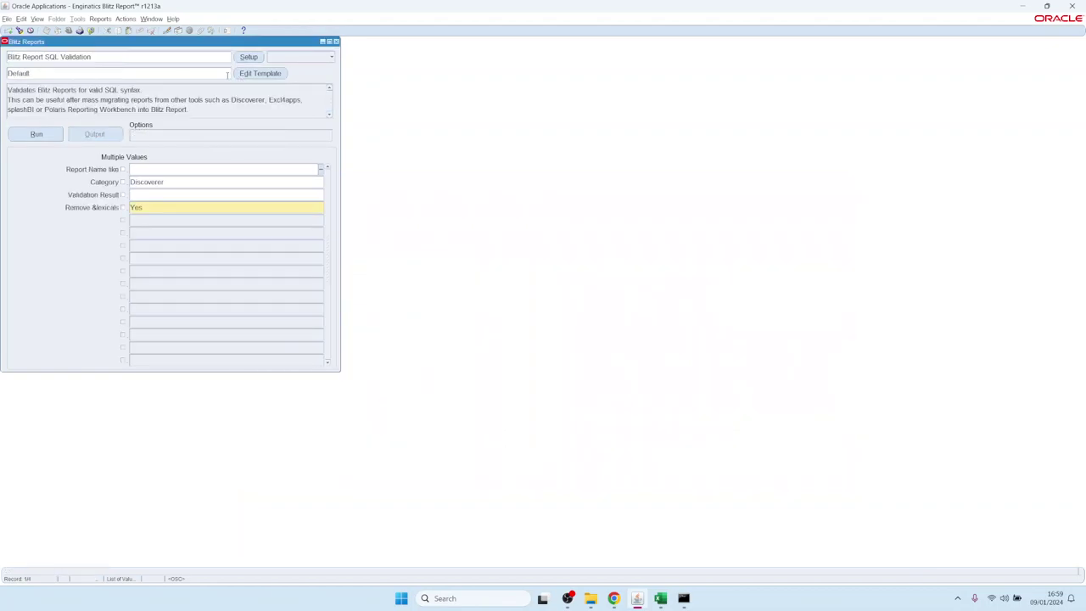
pyautogui.click(170, 180)
pyautogui.click(59, 137)
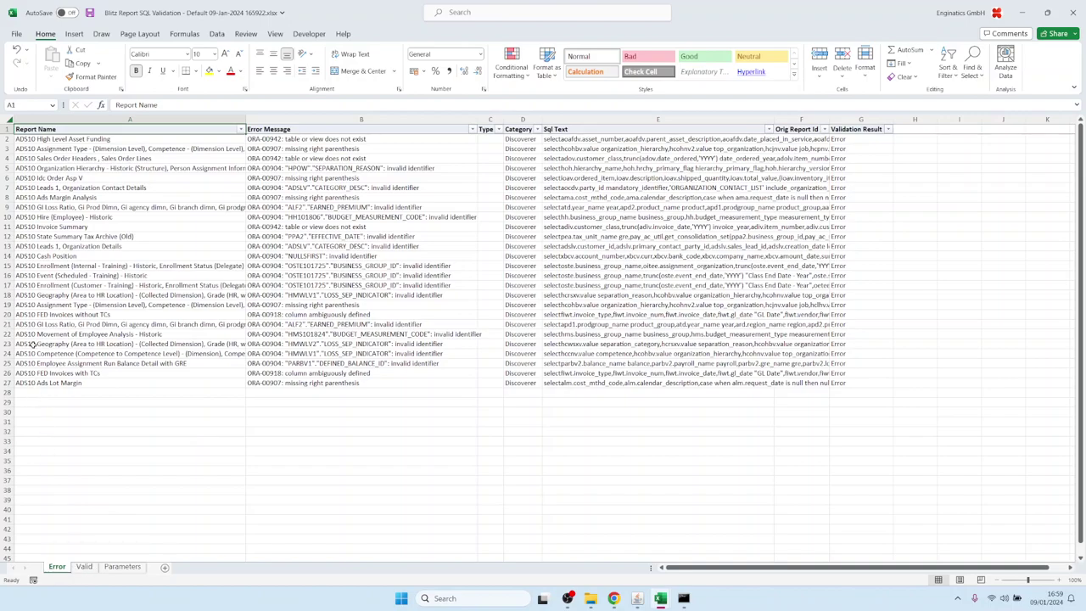
pyautogui.moveTo(97, 170); pyautogui.dragTo(111, 304)
pyautogui.click(356, 285)
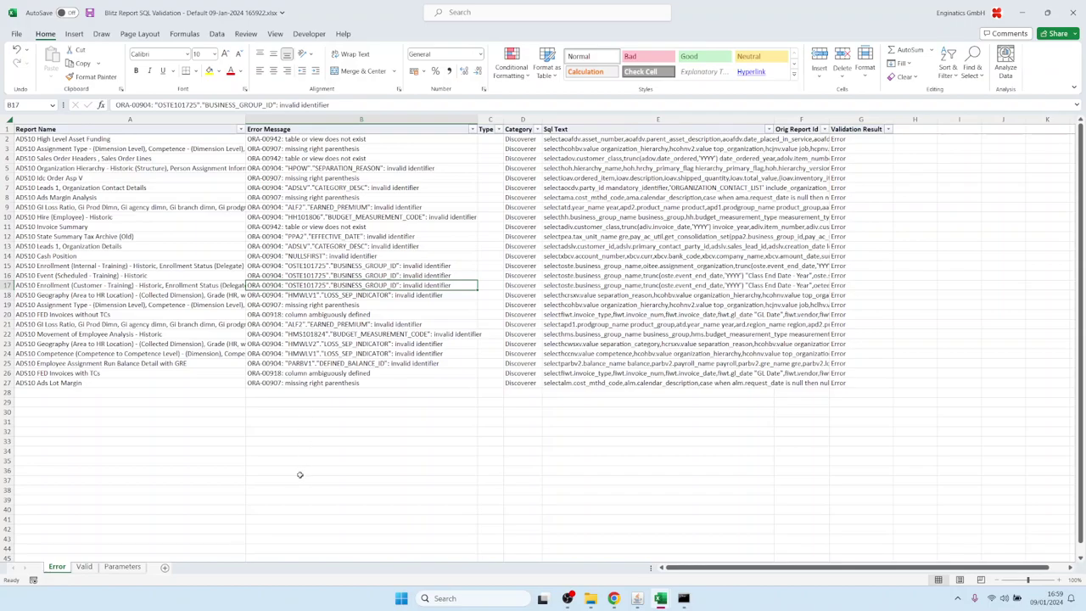
pyautogui.click(85, 567)
pyautogui.moveTo(103, 169); pyautogui.dragTo(101, 405)
pyautogui.scroll(-20, 103, 385)
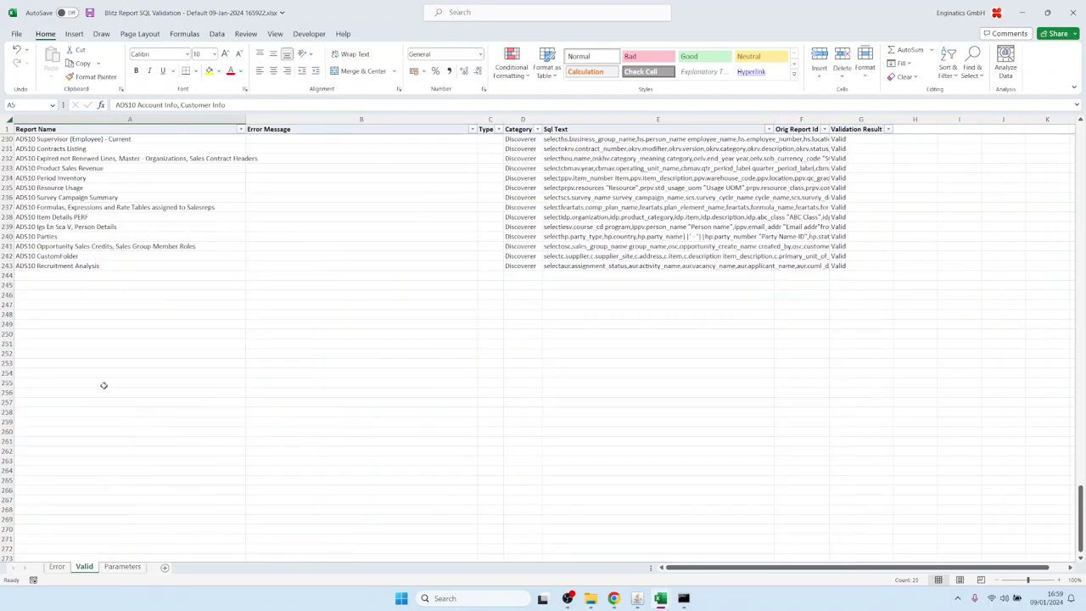
pyautogui.scroll(6, 104, 385)
pyautogui.moveTo(44, 437); pyautogui.dragTo(61, 285)
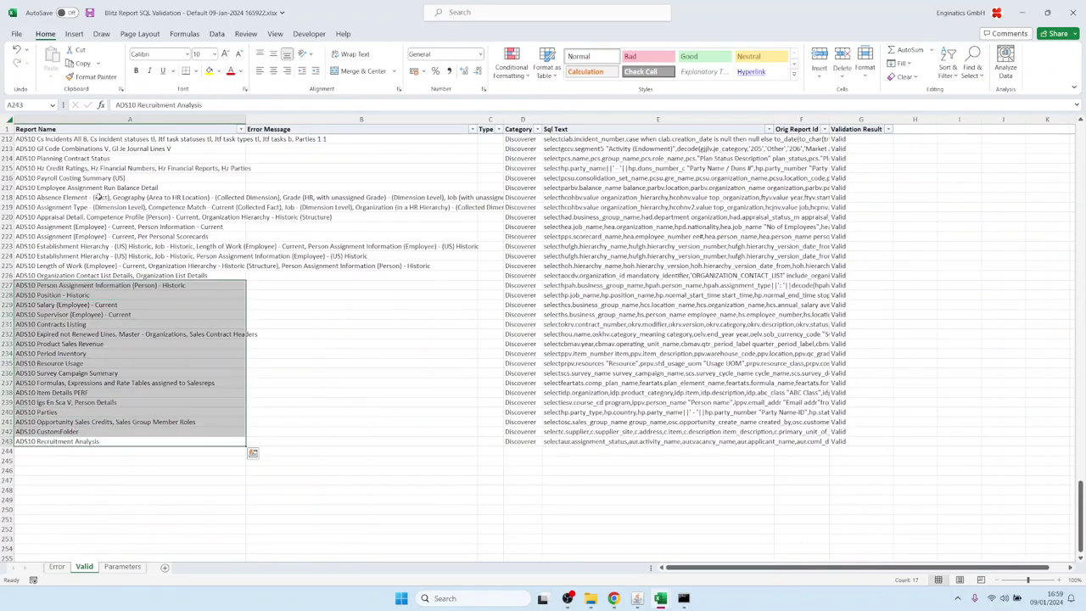
pyautogui.click(98, 196)
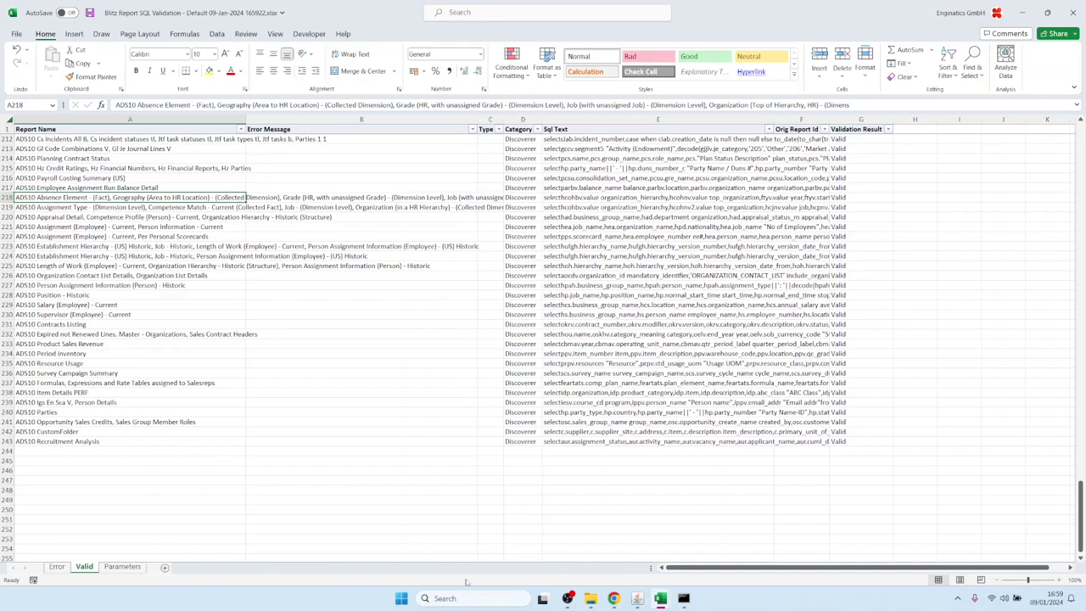
pyautogui.click(57, 567)
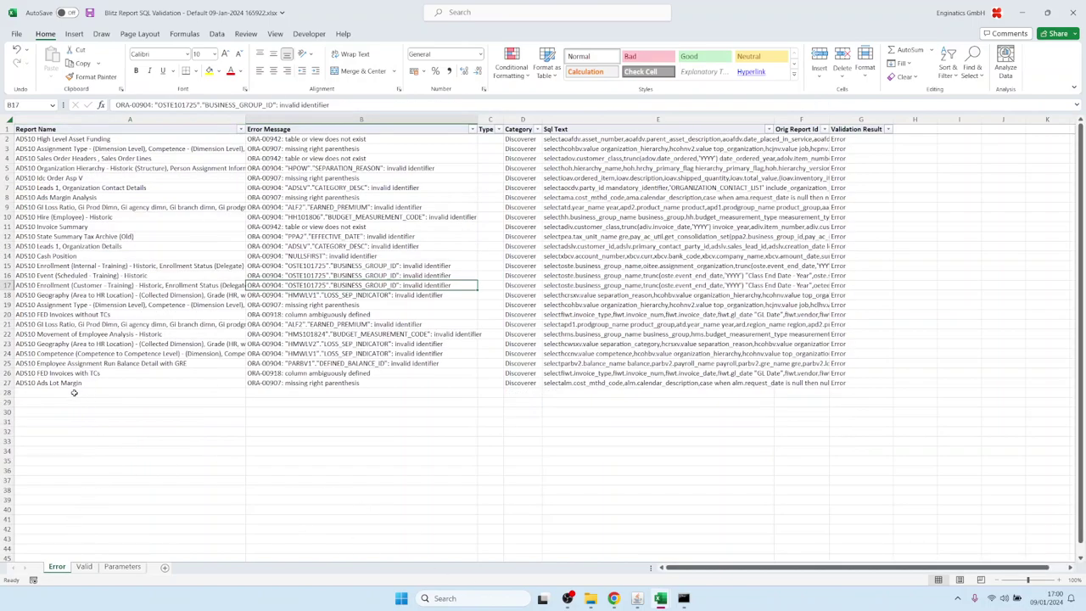
pyautogui.moveTo(346, 178); pyautogui.dragTo(356, 266)
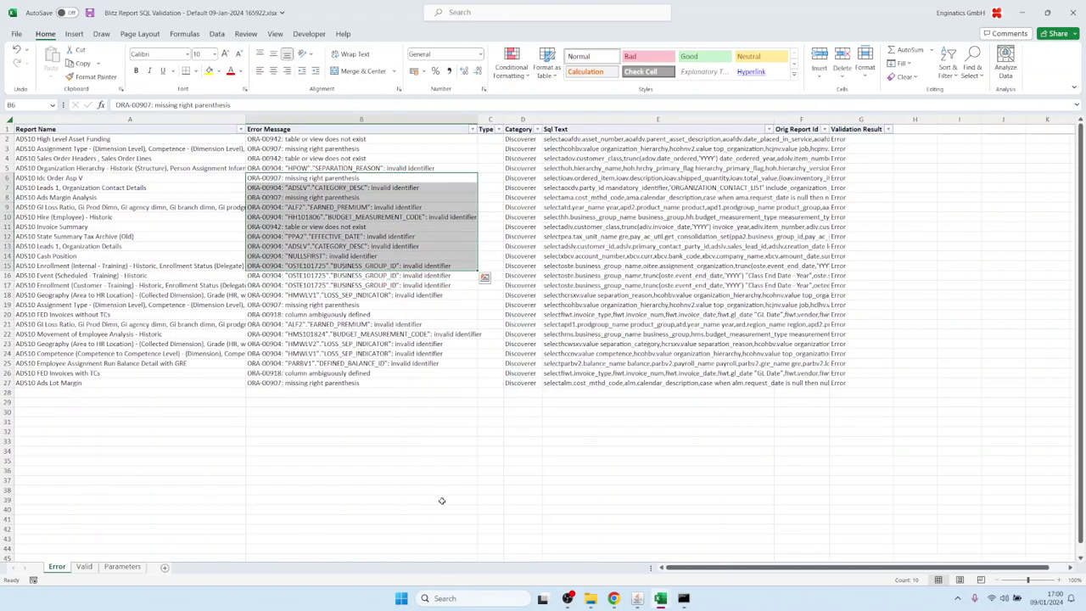